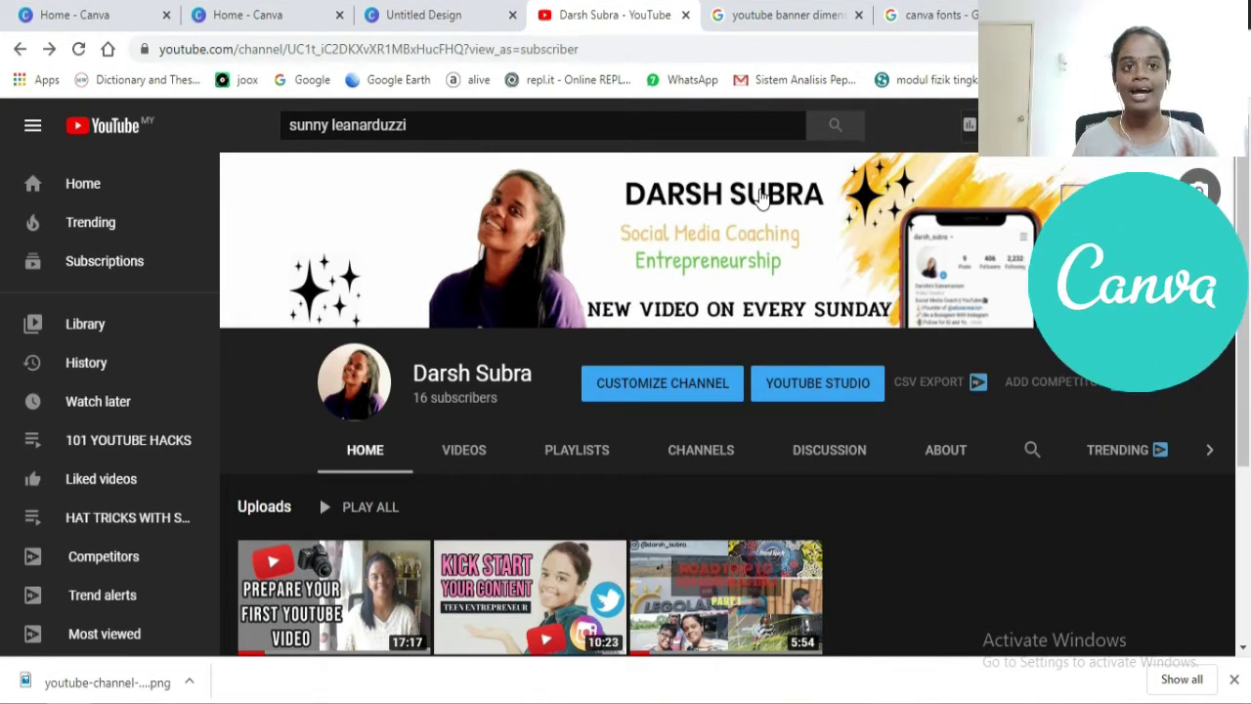
Switch to the Canva home page and browse its template categories, including infographics, social media, invitations and Instagram stories
left_click(93, 15)
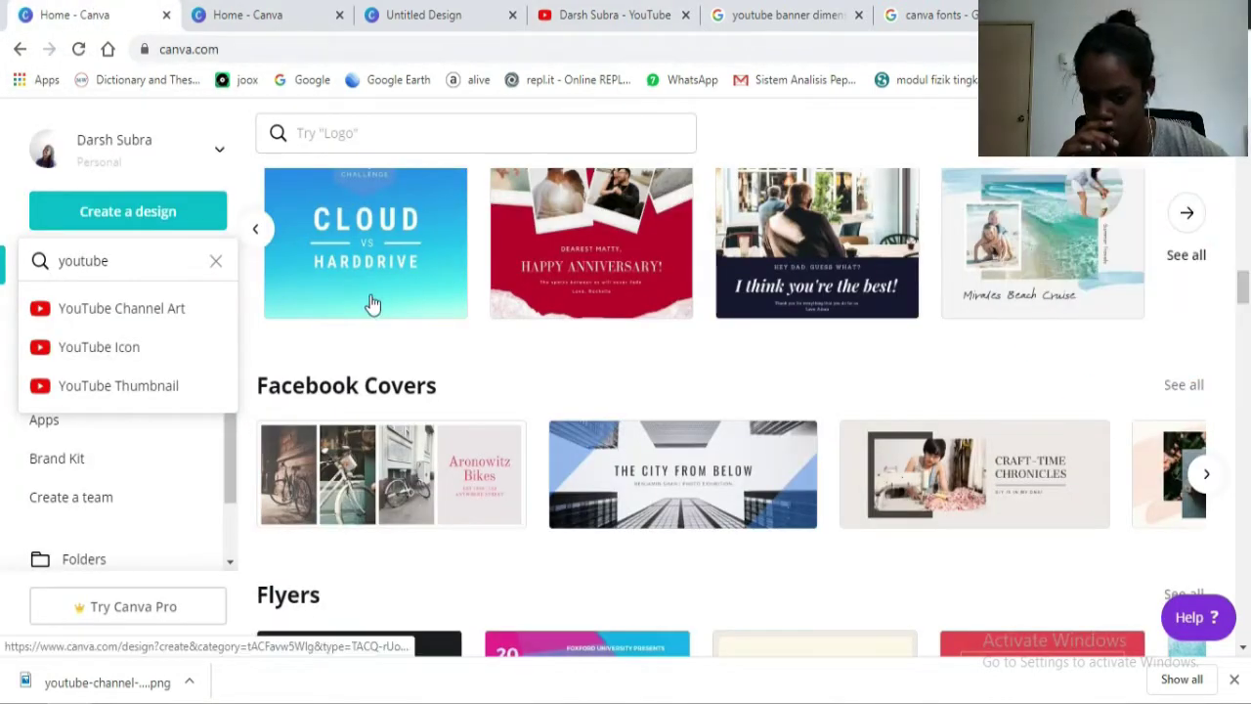
scroll(408, 332, "down", 1)
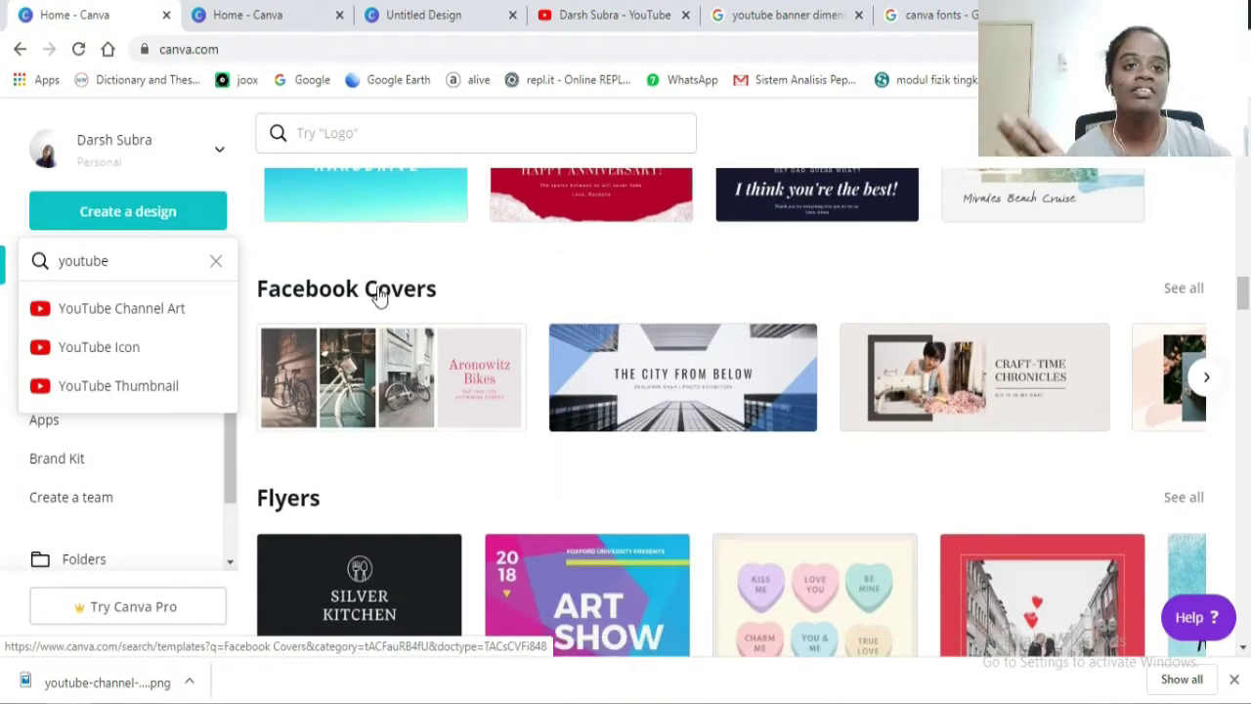
scroll(437, 313, "down", 10)
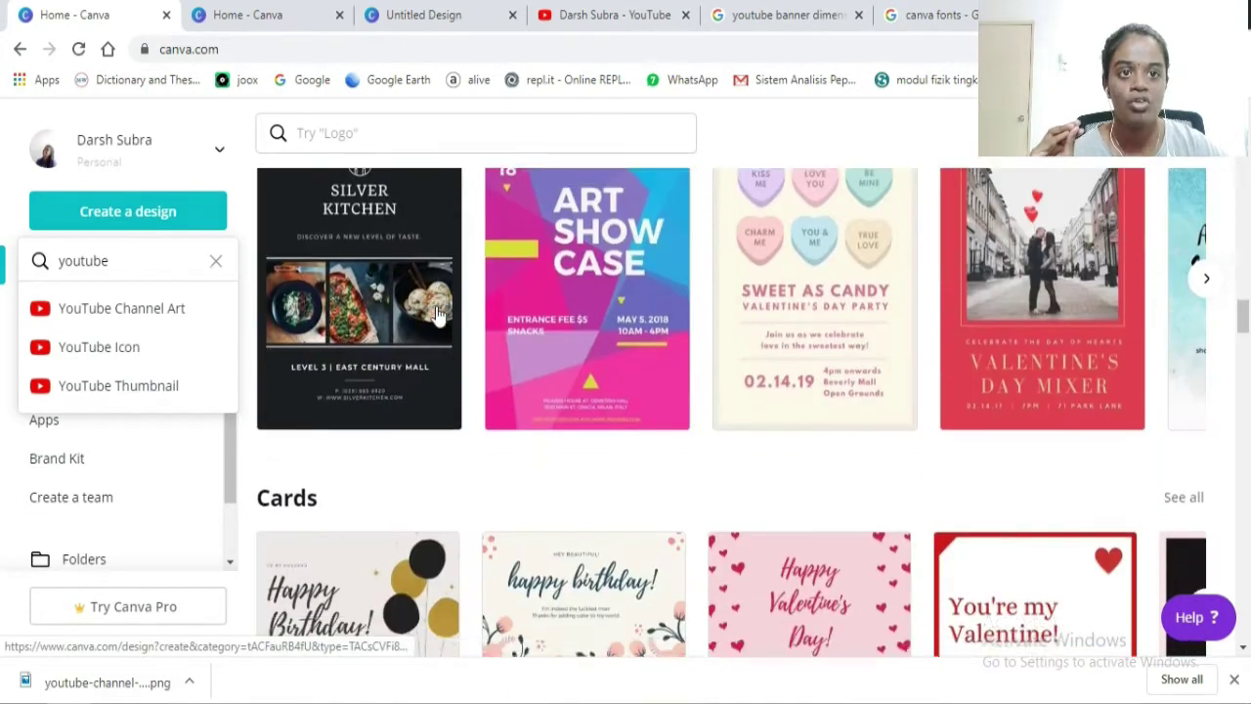
scroll(440, 310, "down", 2)
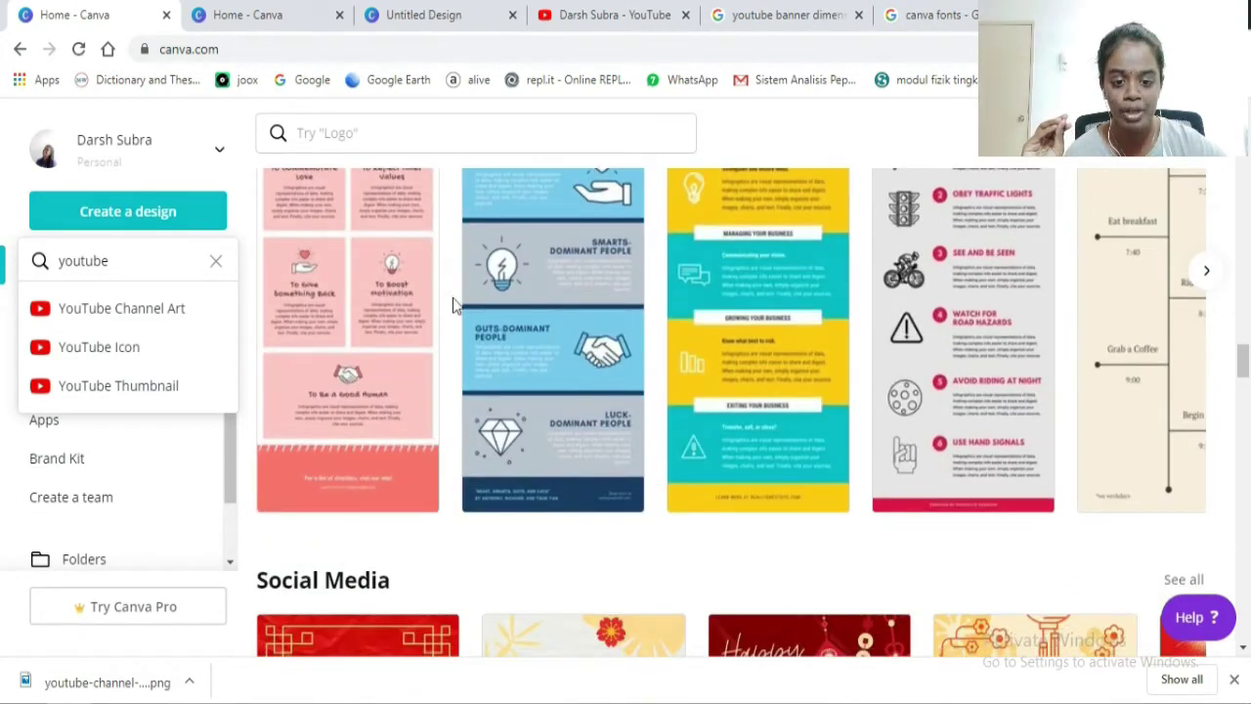
left_click(1204, 272)
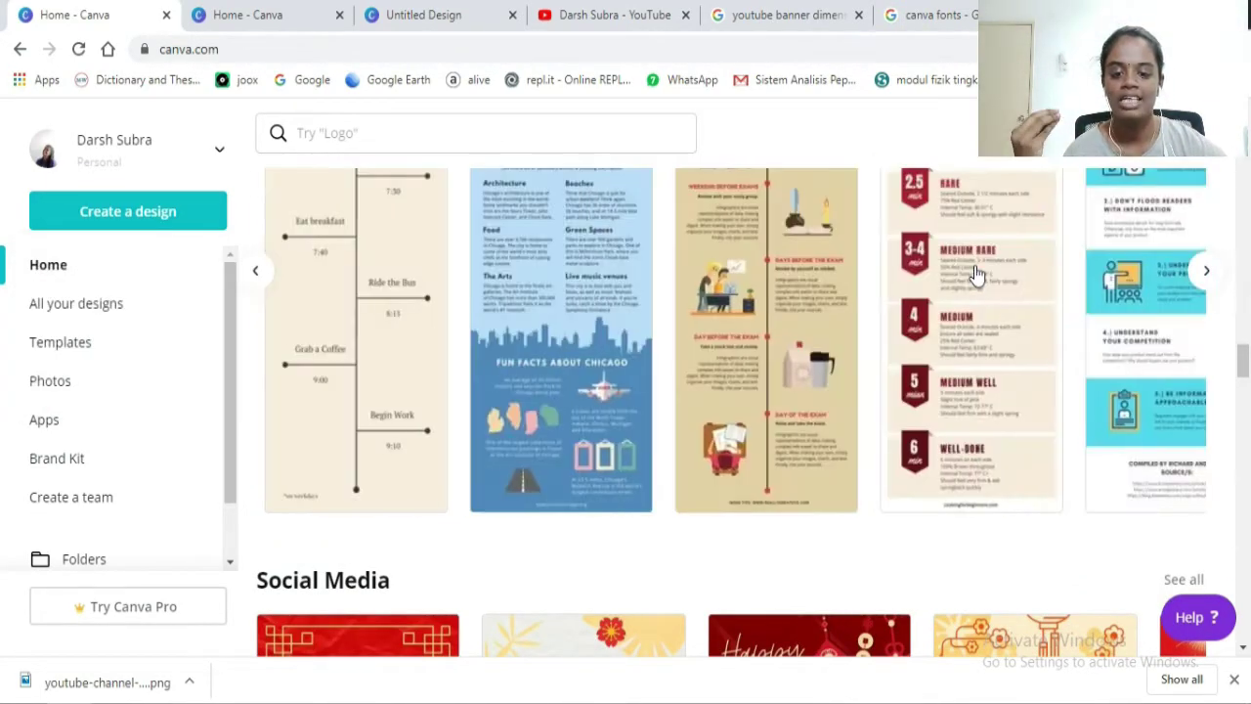
scroll(972, 278, "down", 5)
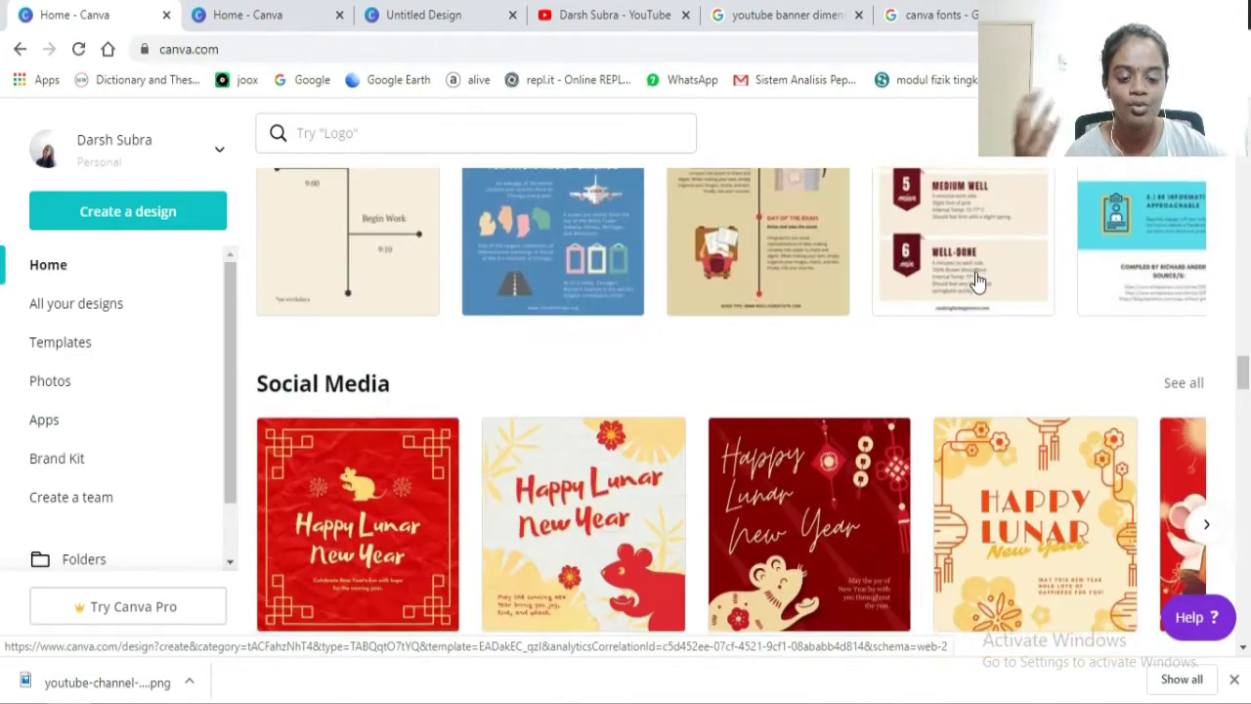
scroll(972, 288, "down", 4)
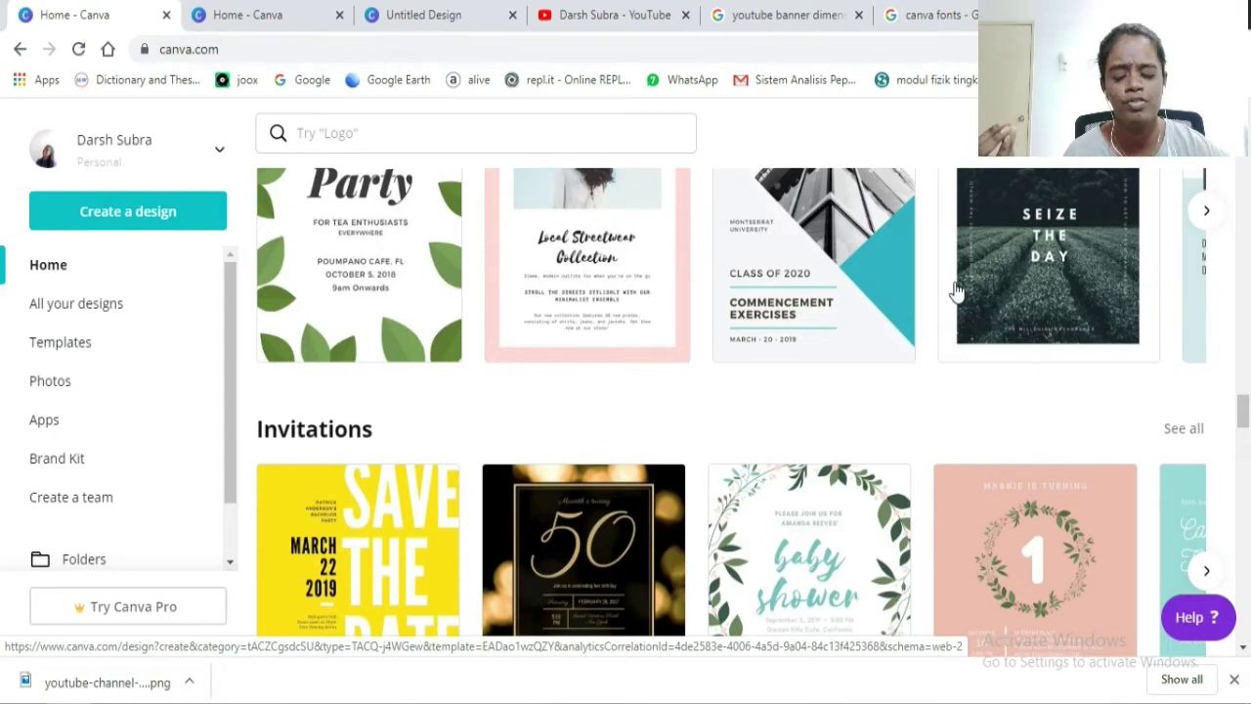
scroll(953, 289, "down", 7)
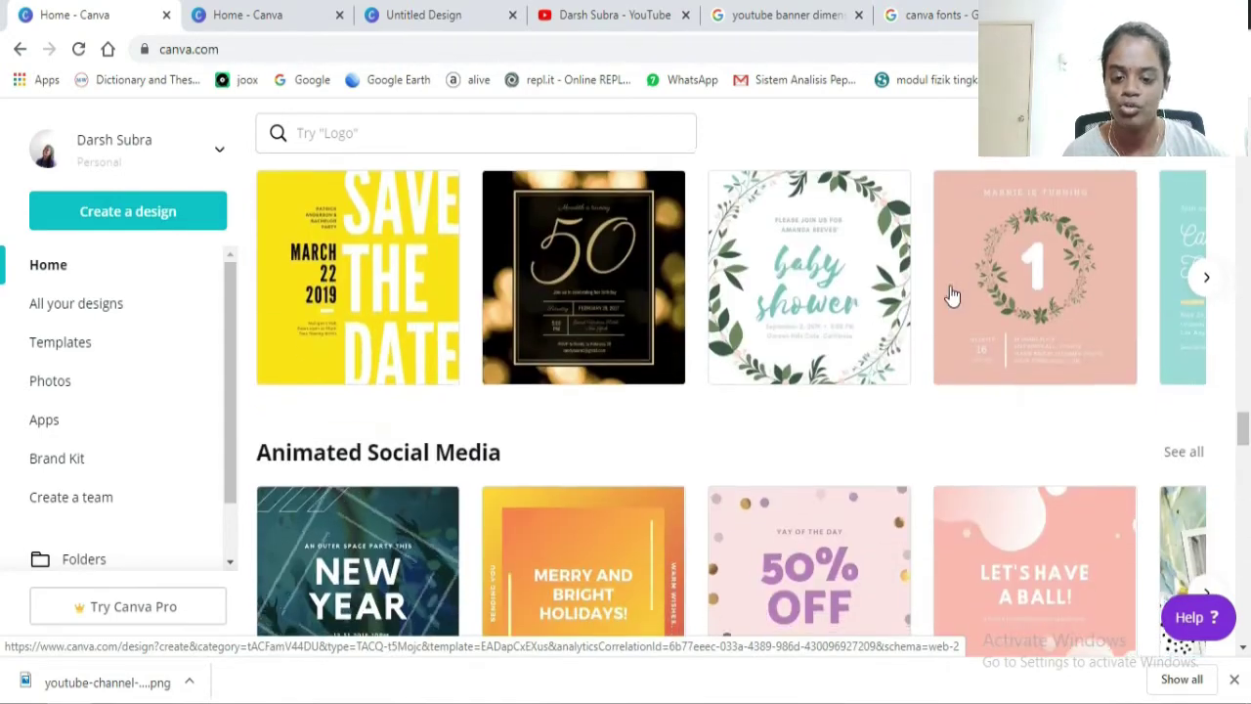
scroll(949, 289, "up", 5)
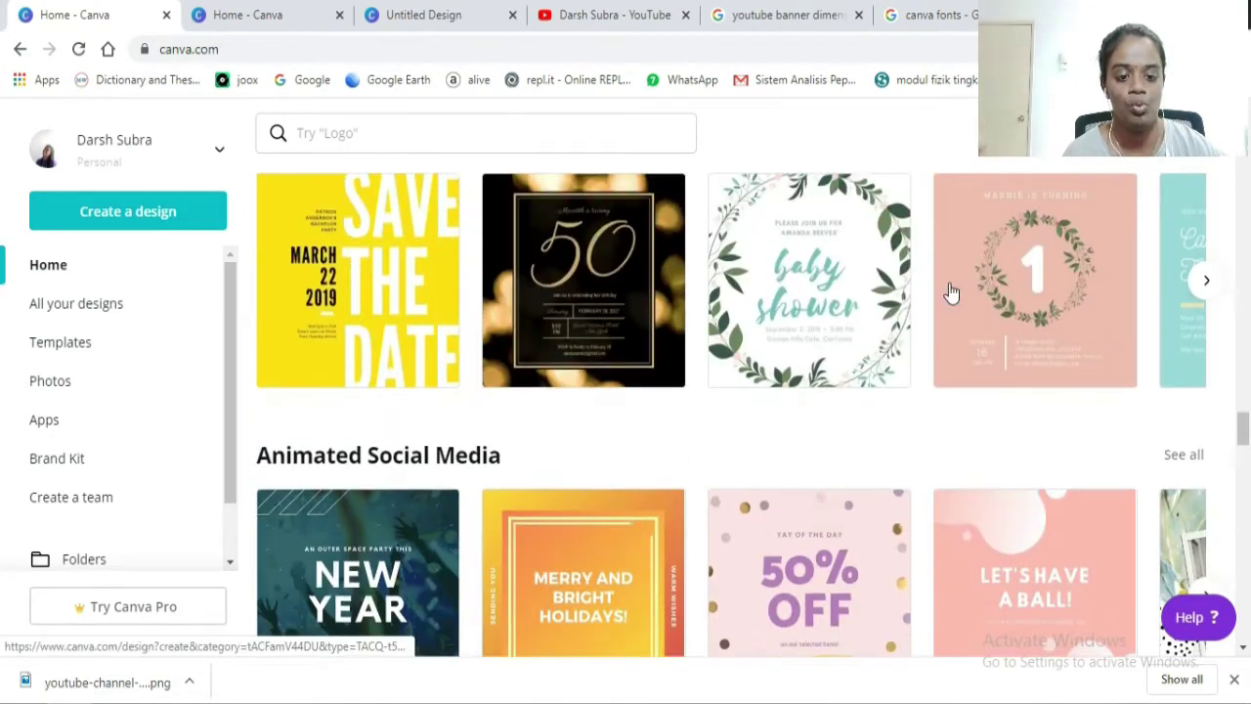
scroll(951, 291, "down", 6)
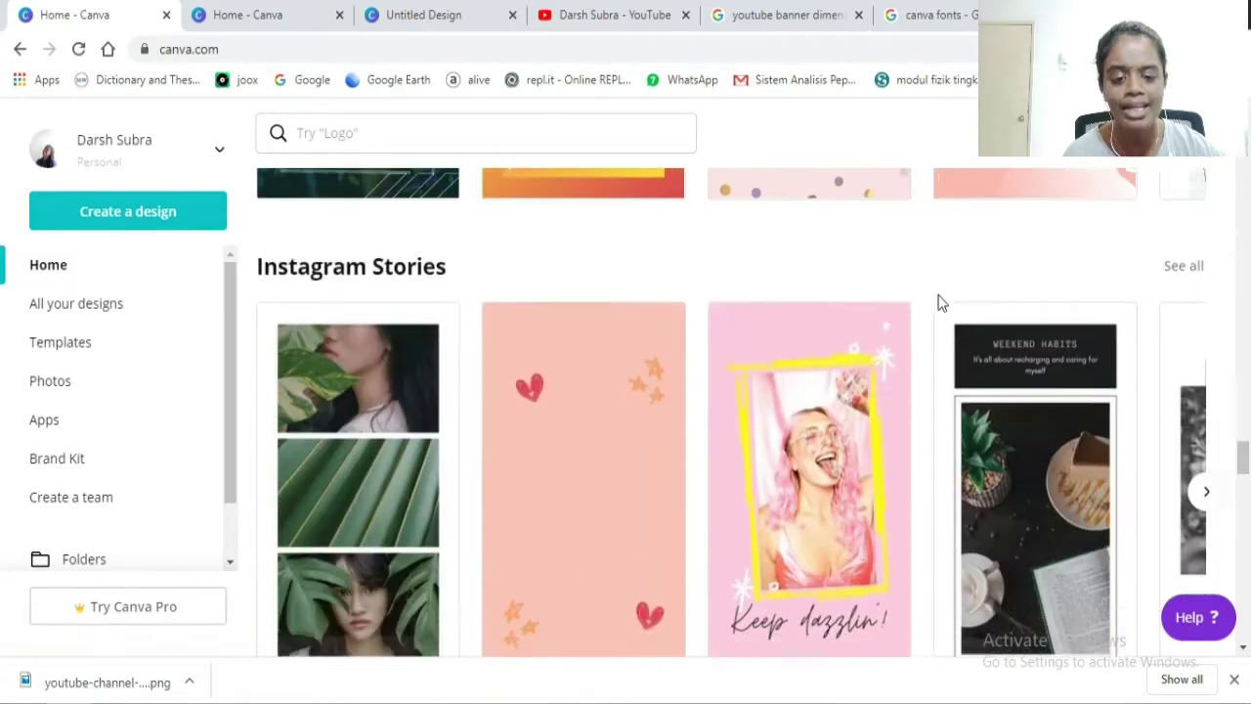
scroll(938, 303, "up", 2)
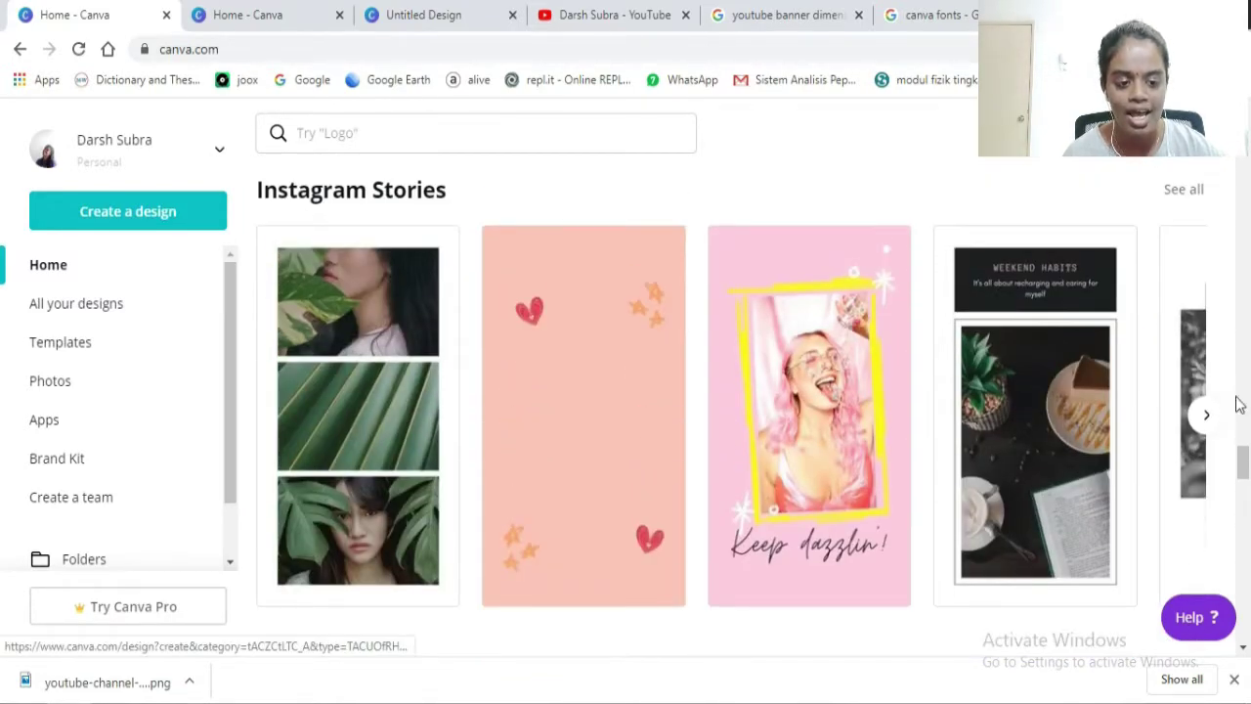
left_click(1206, 415)
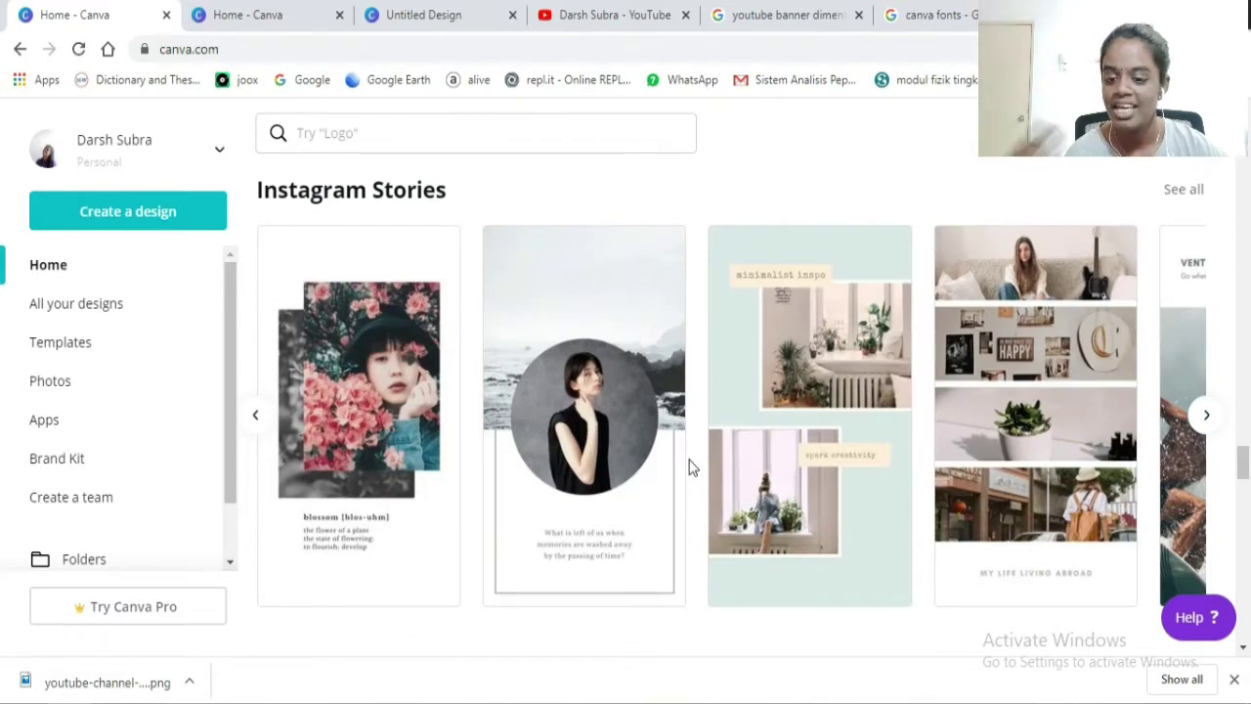
scroll(689, 467, "up", 6)
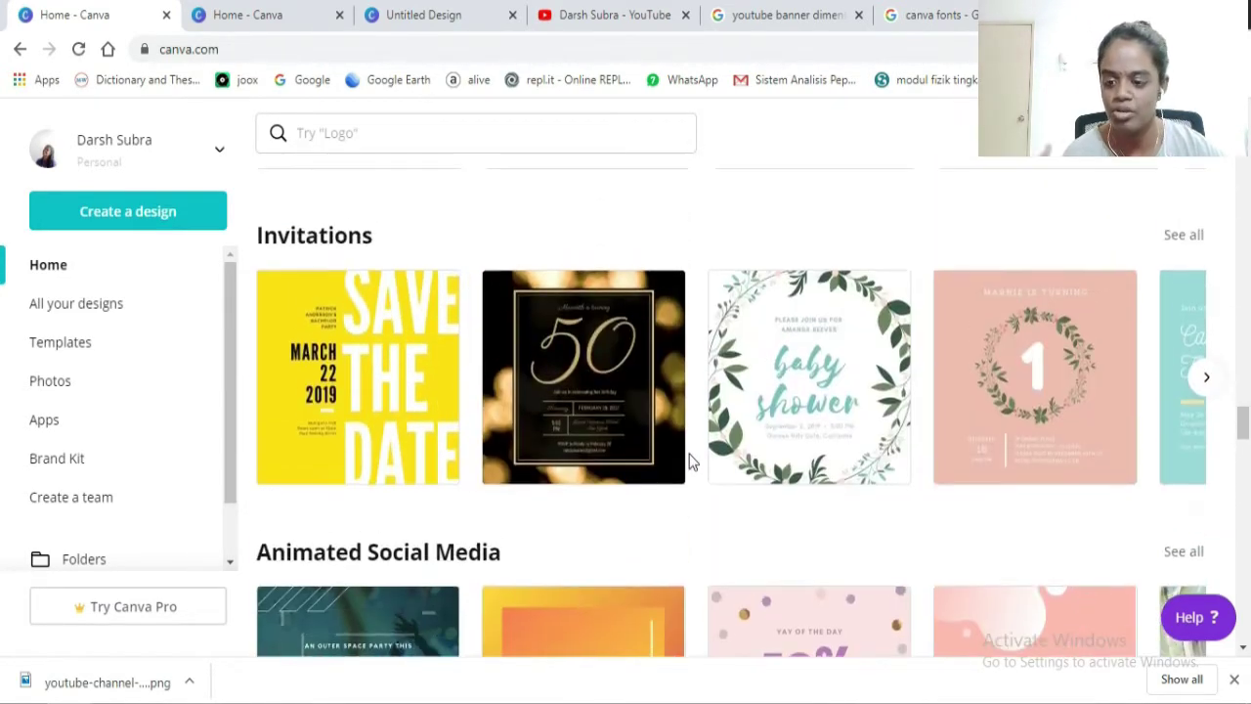
scroll(689, 461, "up", 7)
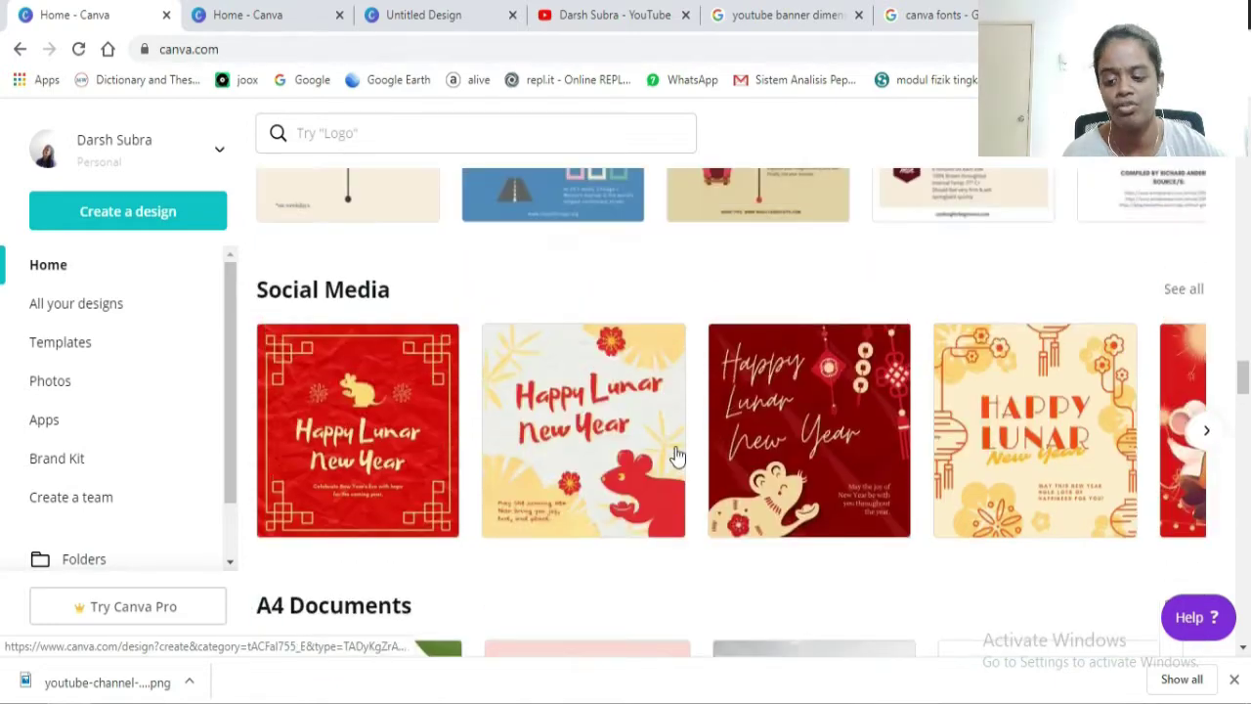
scroll(671, 454, "up", 6)
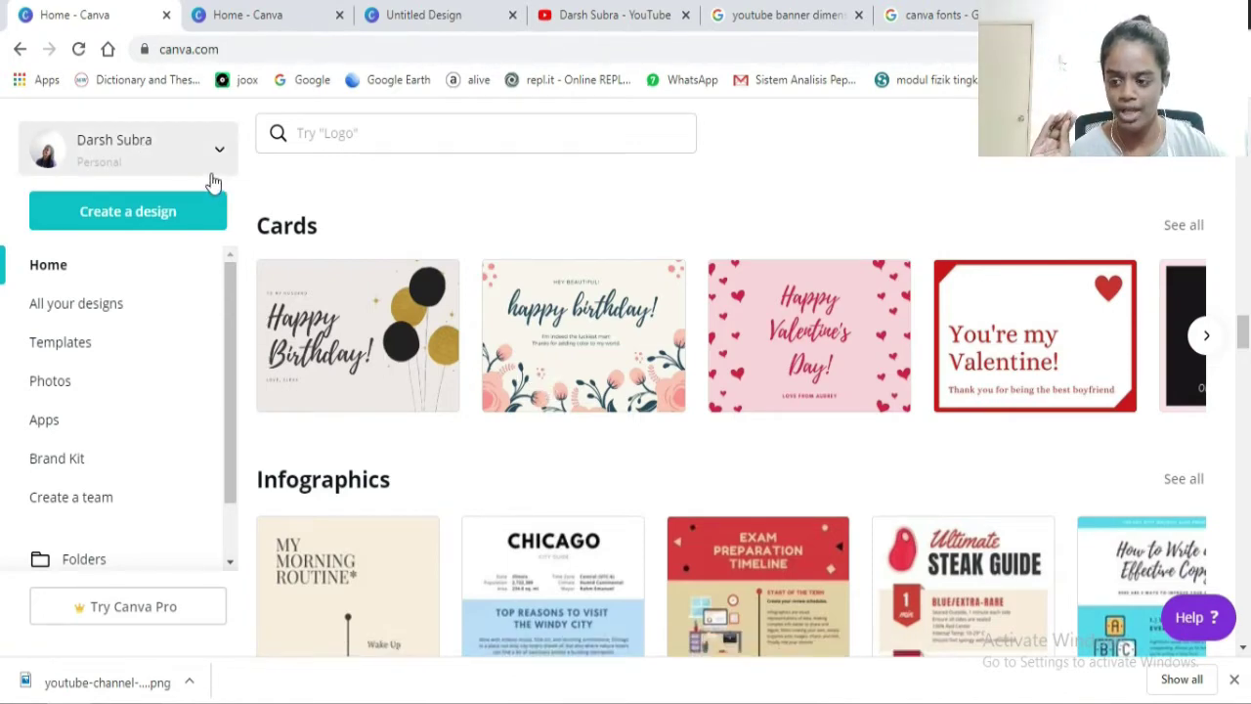
Search the design types for "youtube" and create a blank YouTube Channel Art design
left_click(205, 210)
type("youtube")
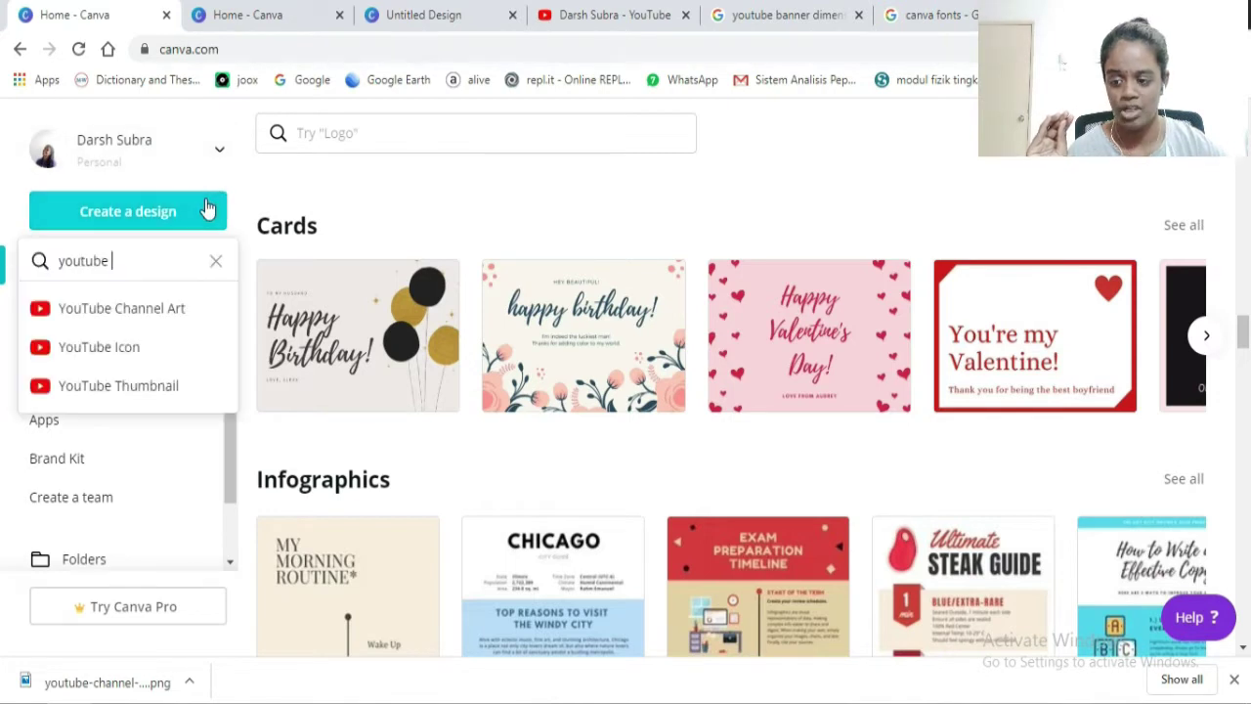
left_click(164, 310)
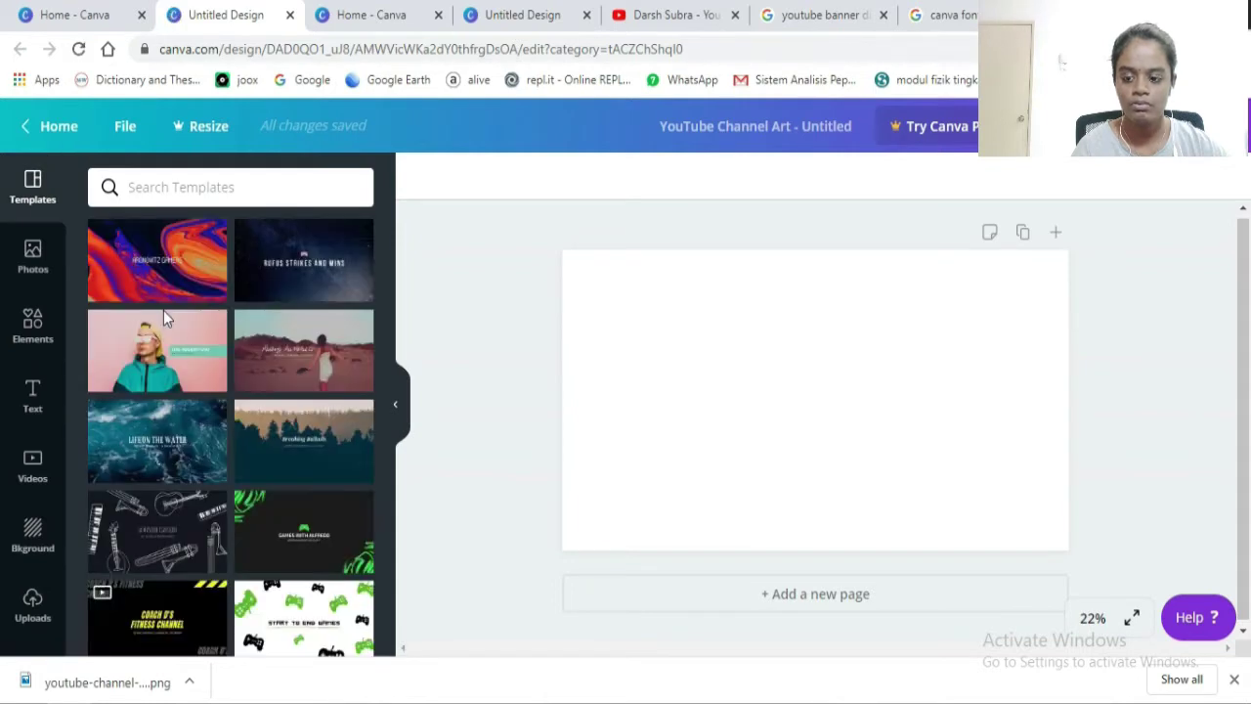
Close the two leftover Canva browser tabs, keeping the new YouTube Channel Art design open
left_click(653, 9)
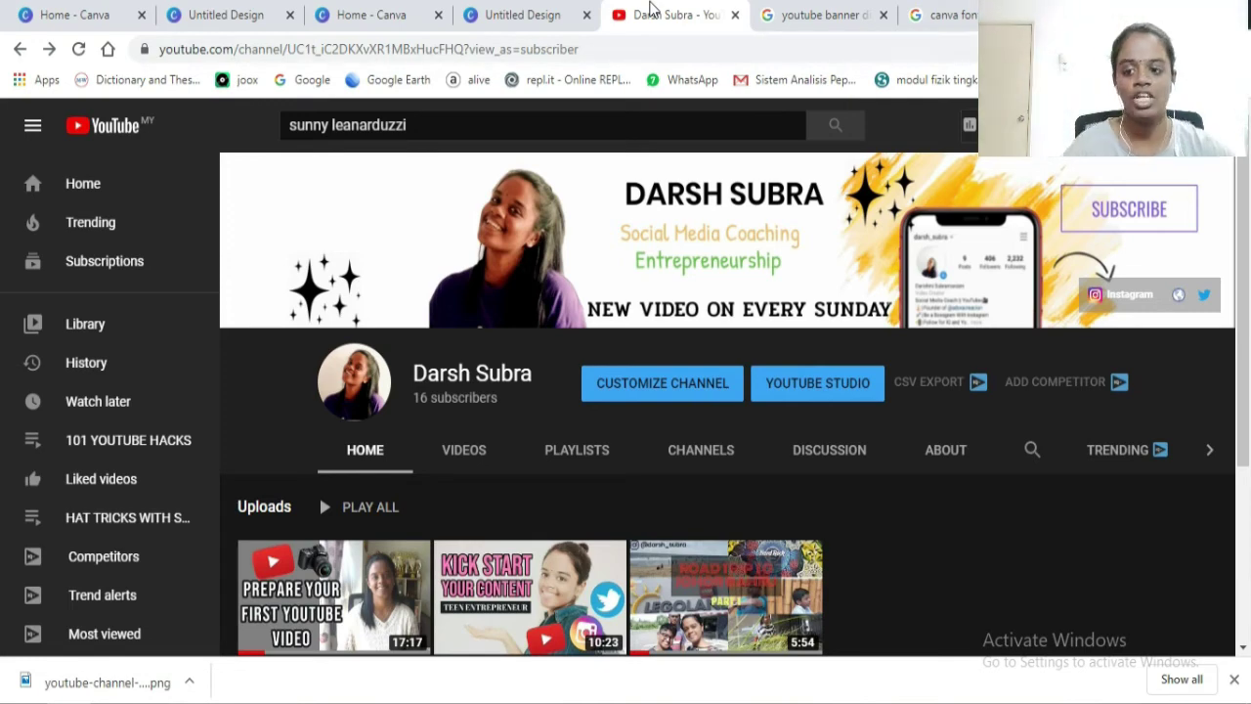
left_click(207, 13)
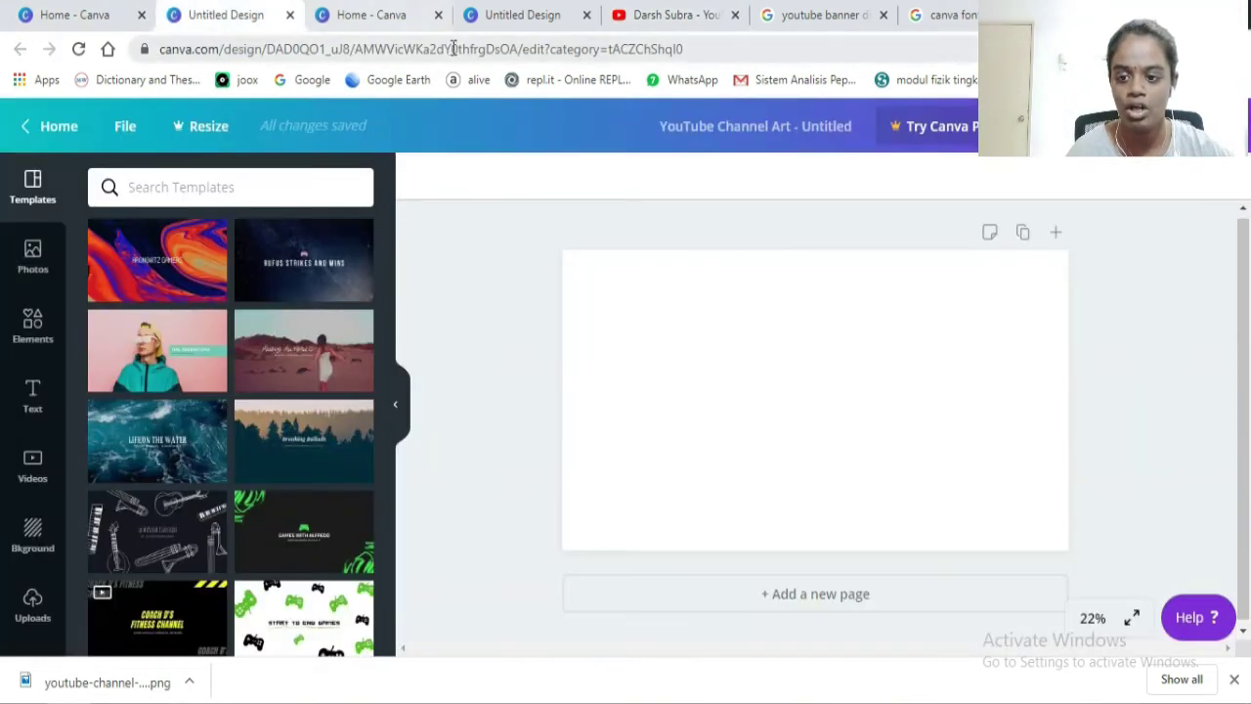
left_click(438, 14)
left_click(438, 14)
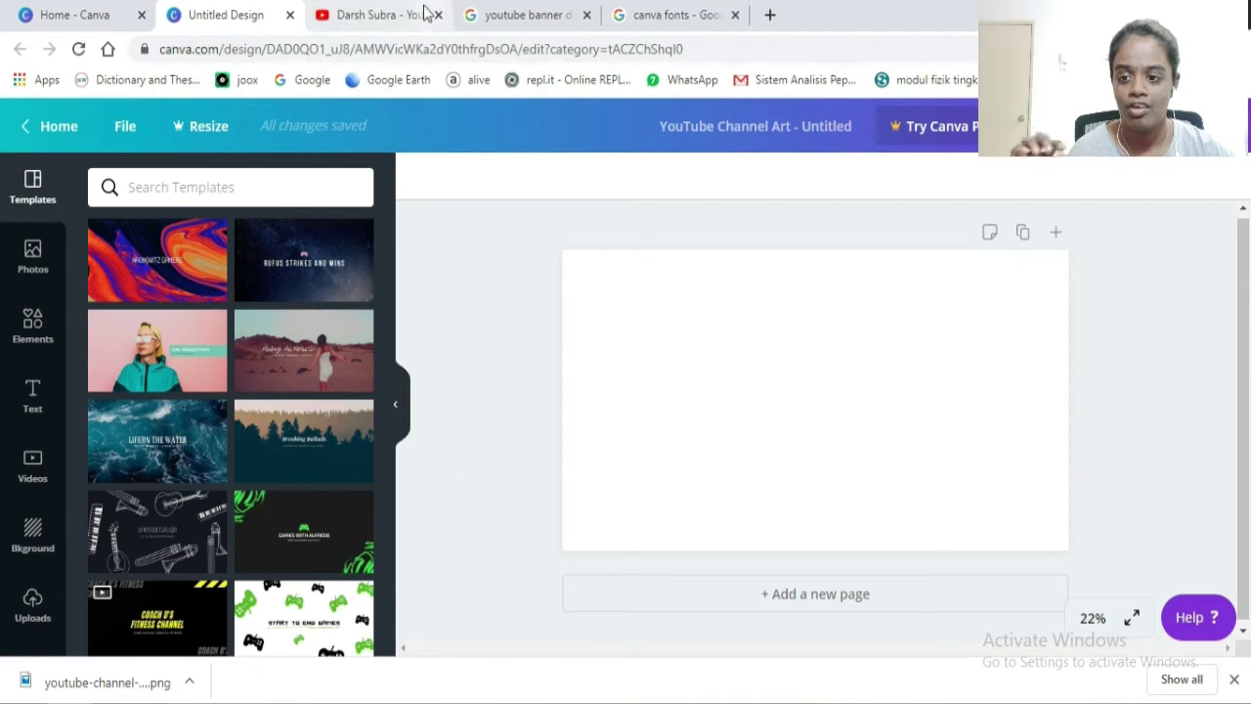
Review the existing YouTube channel banner and the Google image results for "youtube banner dimensions"
left_click(358, 10)
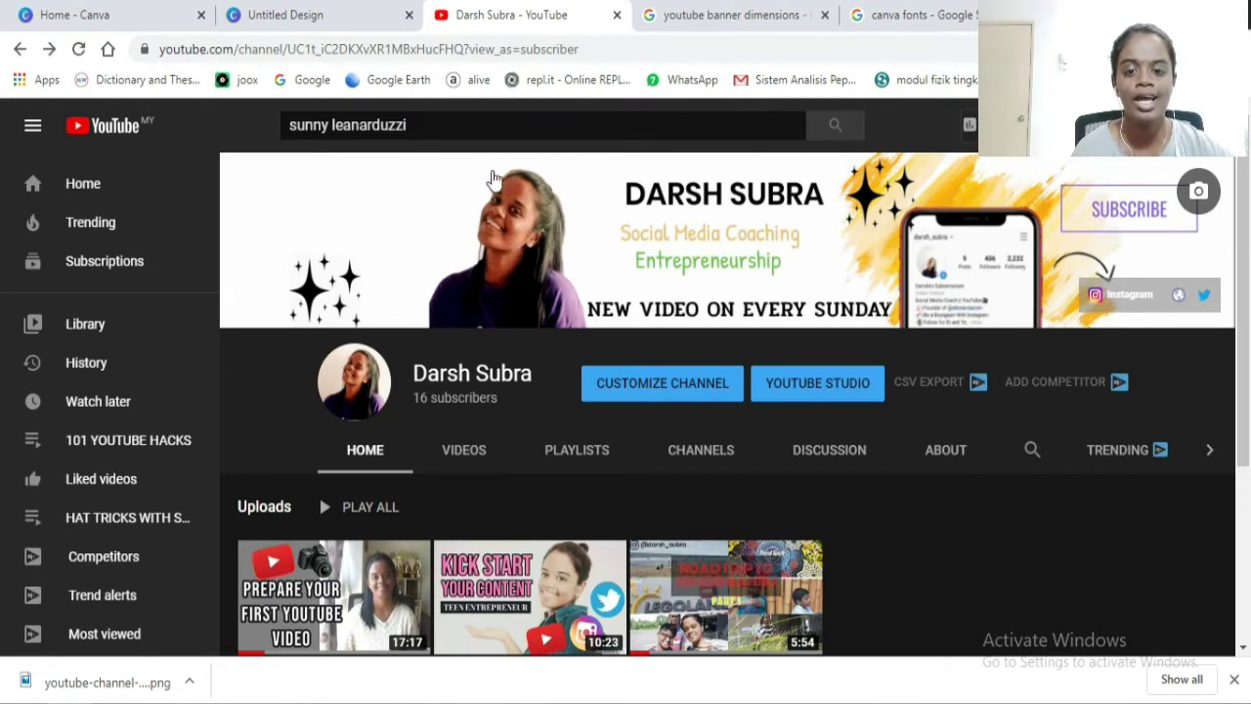
left_click(733, 15)
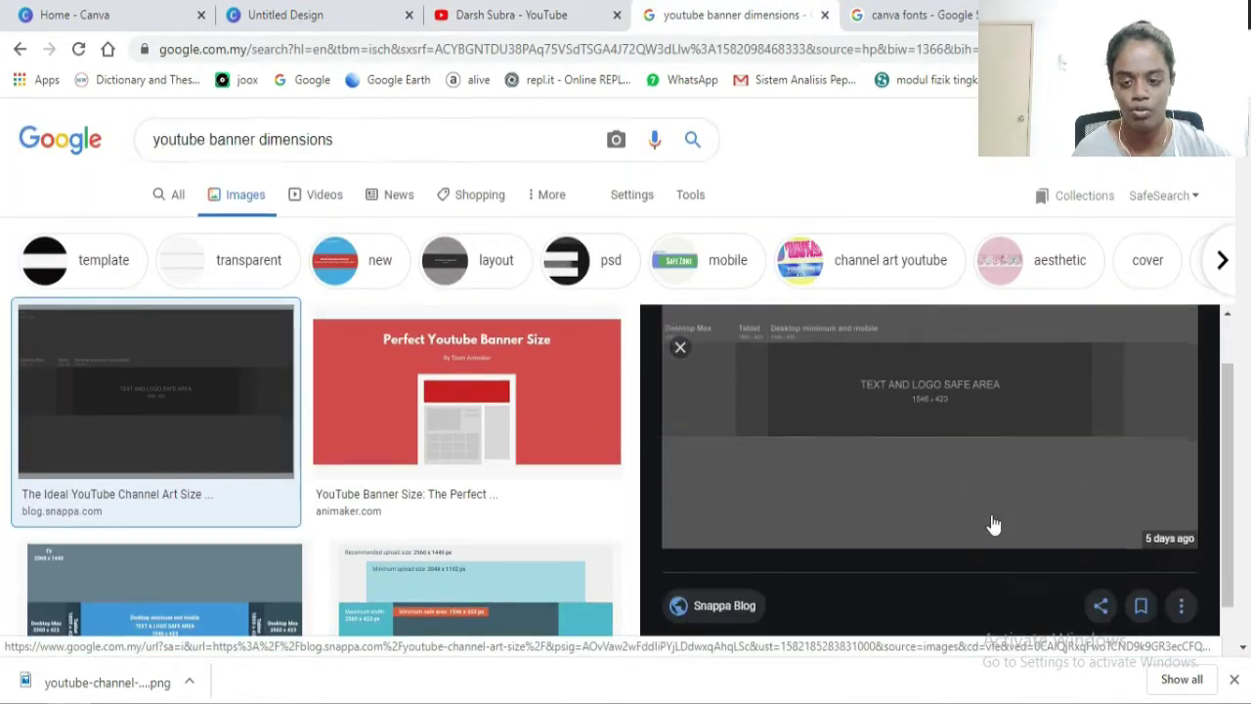
Add the uploaded banner dimensions guide image to the Canva design, align it to the page's upper-left corner and enlarge it to fill the page
left_click(262, 11)
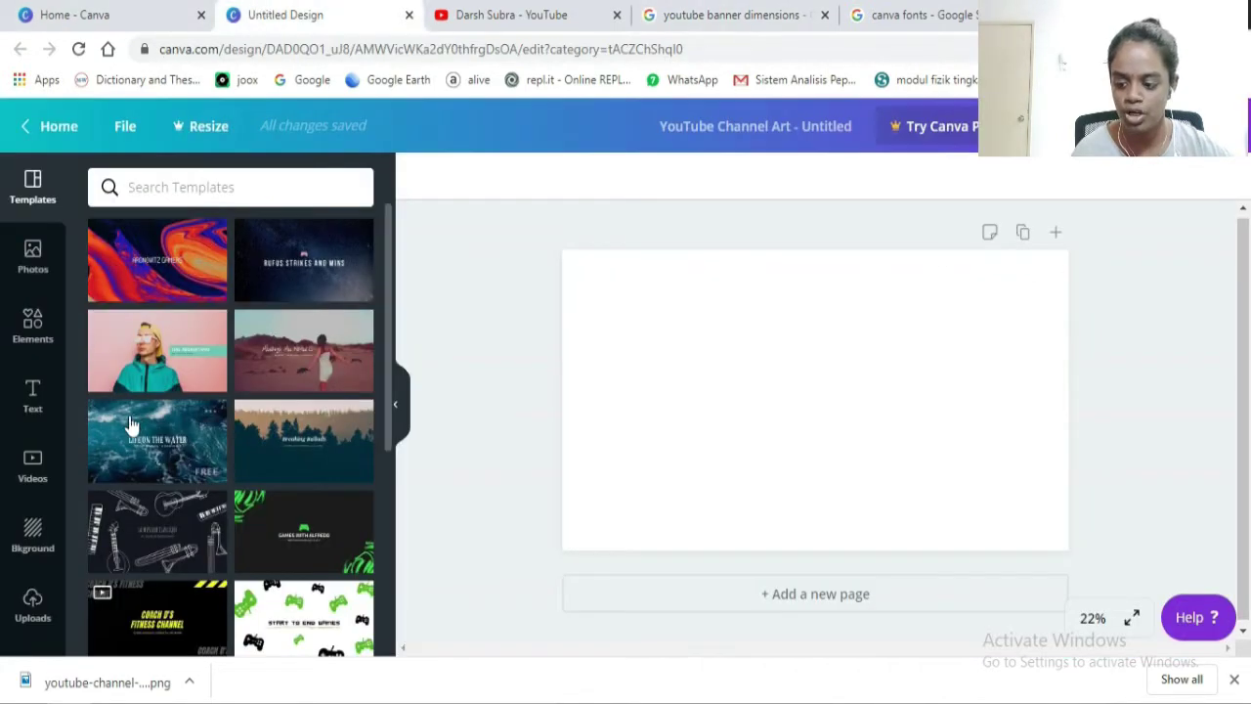
left_click(34, 603)
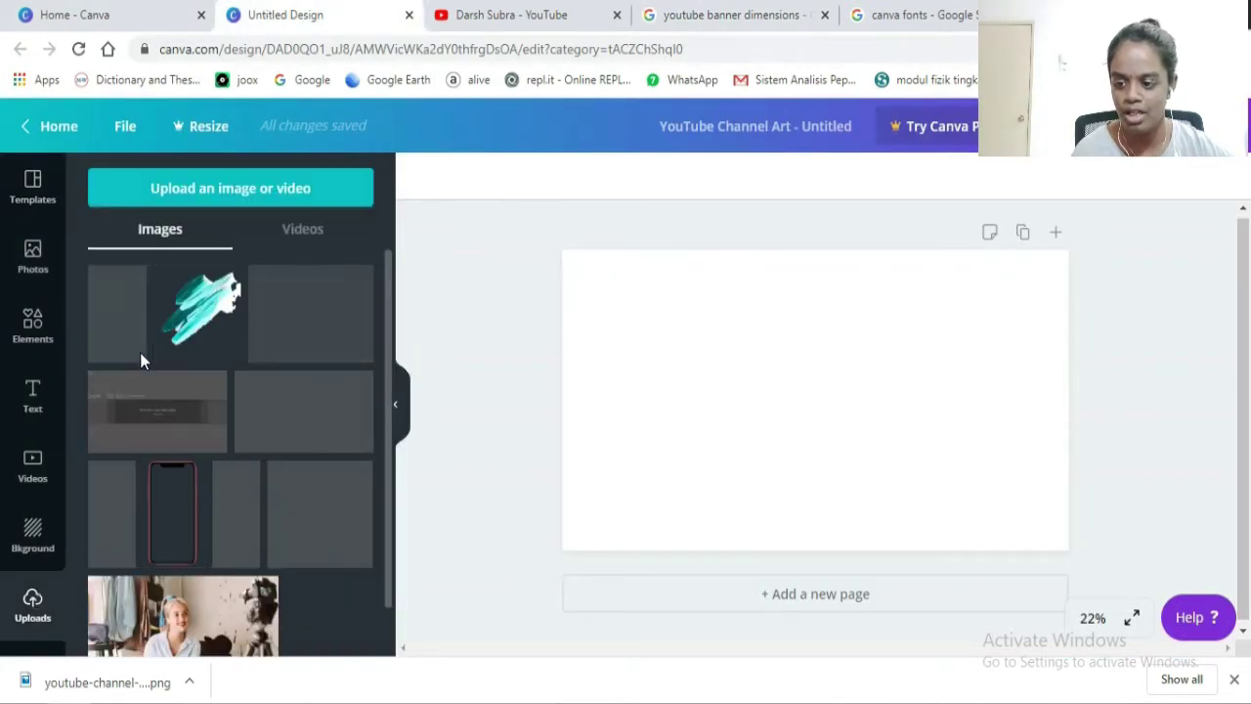
left_click(159, 420)
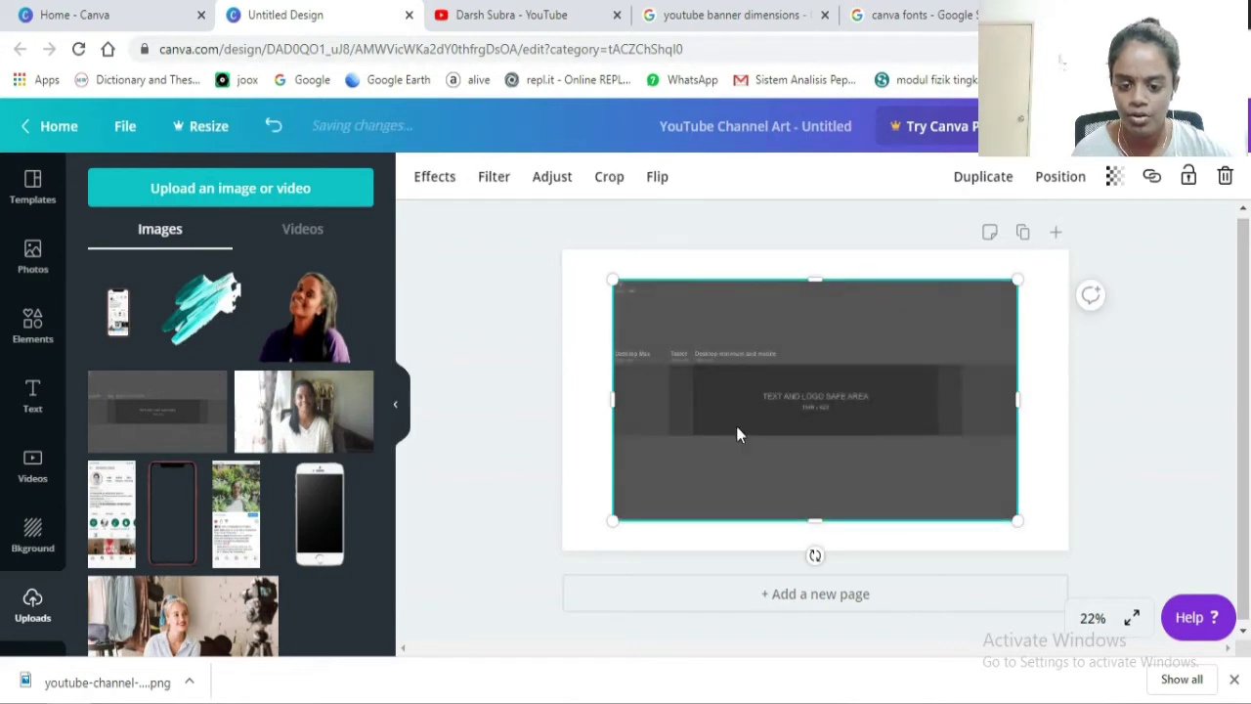
left_click_drag(740, 433, 710, 333)
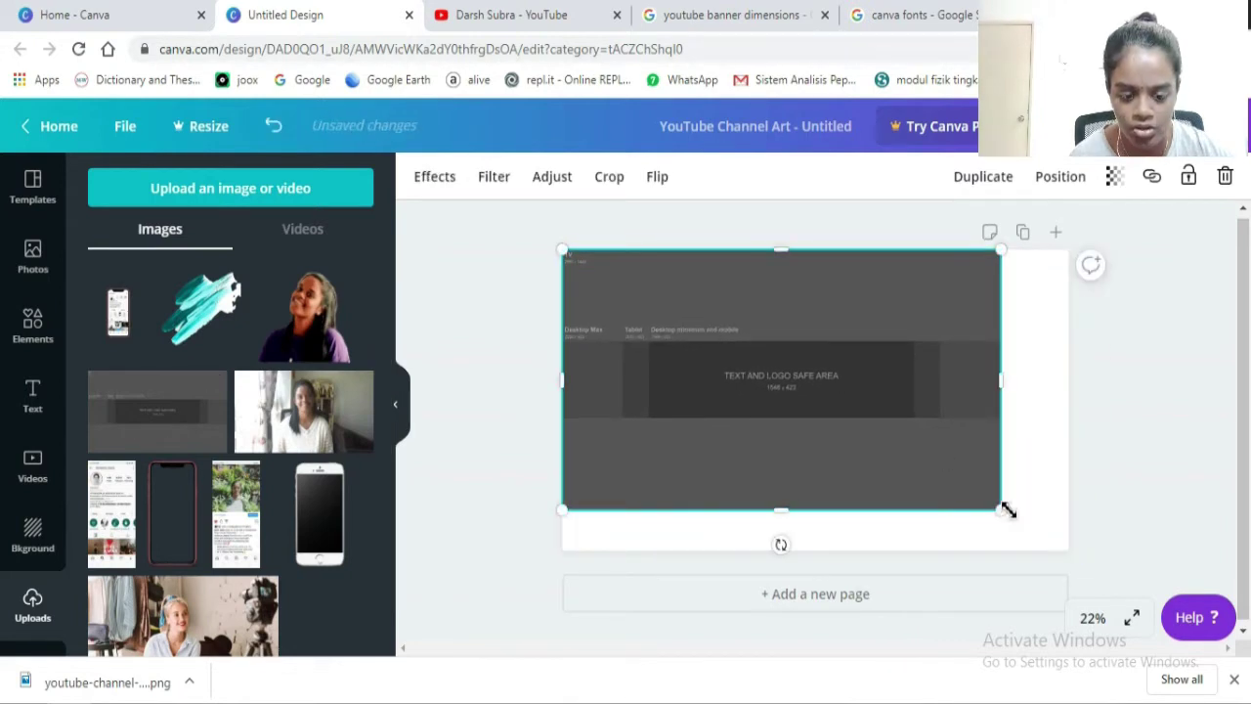
left_click_drag(1008, 508, 1069, 555)
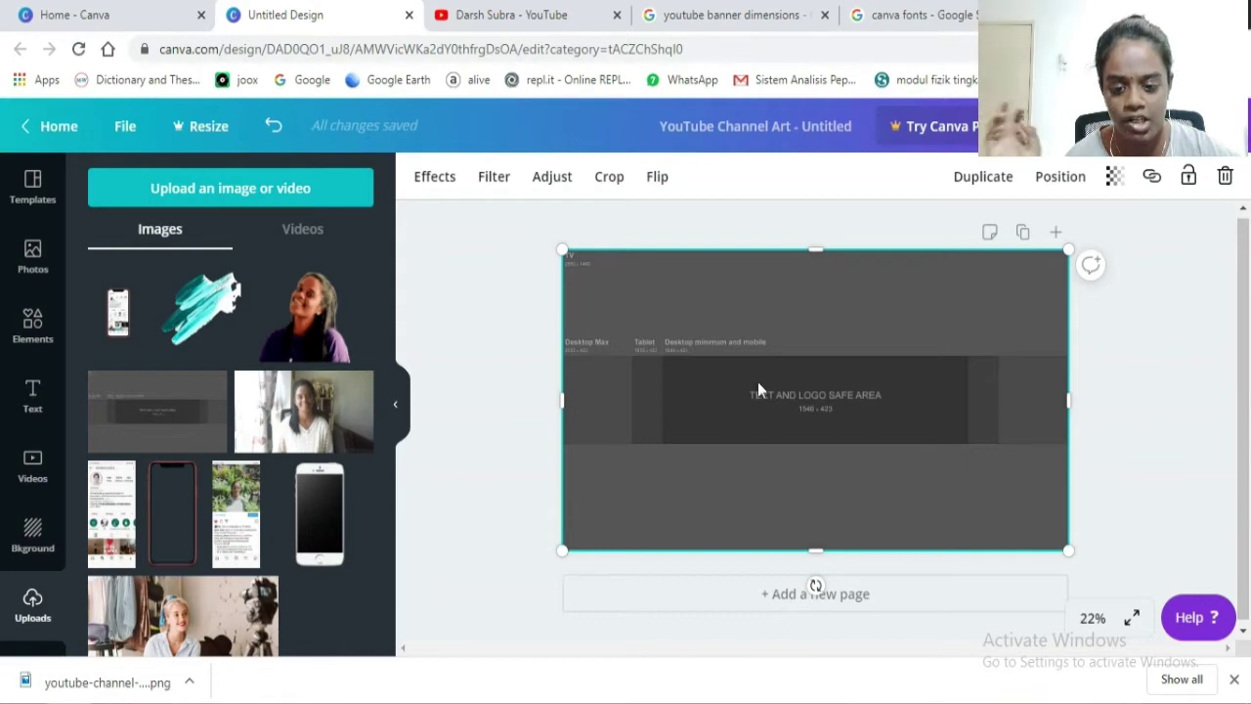
Lock the banner dimensions guide image in place and try to move it
mouse_move(662, 366)
left_mouse_down()
mouse_move(801, 419)
mouse_move(657, 361)
left_mouse_up()
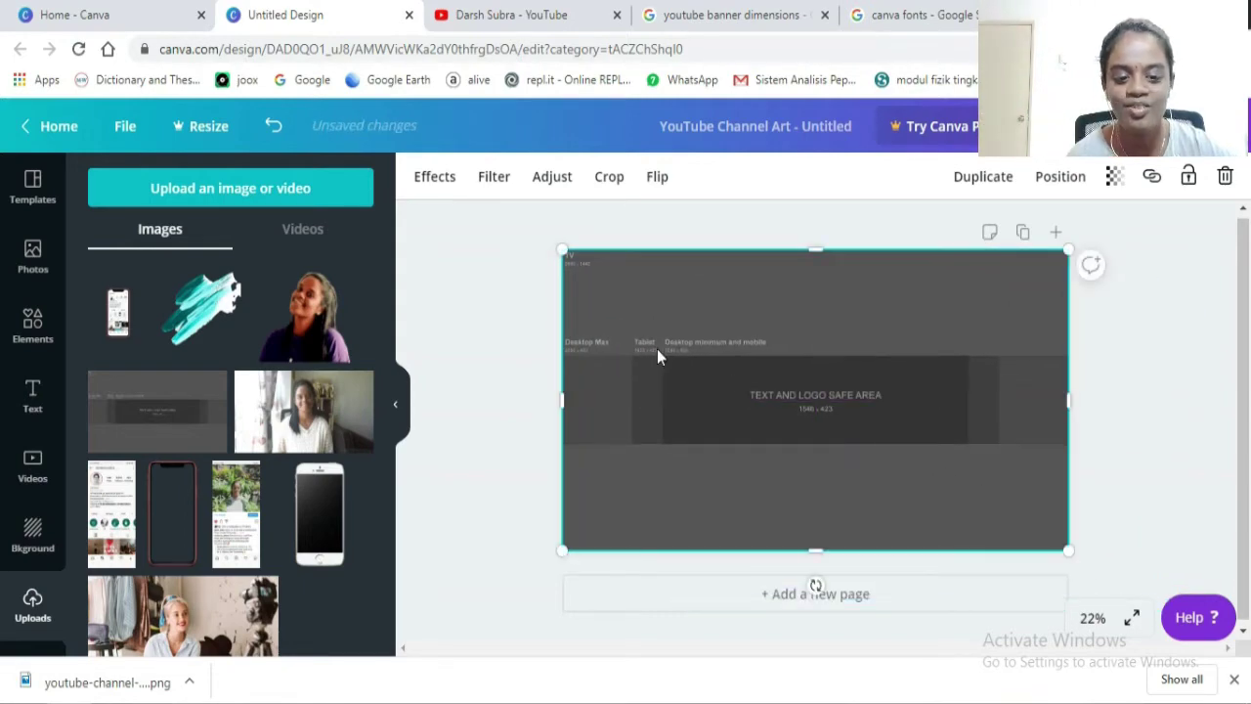
left_click(1188, 179)
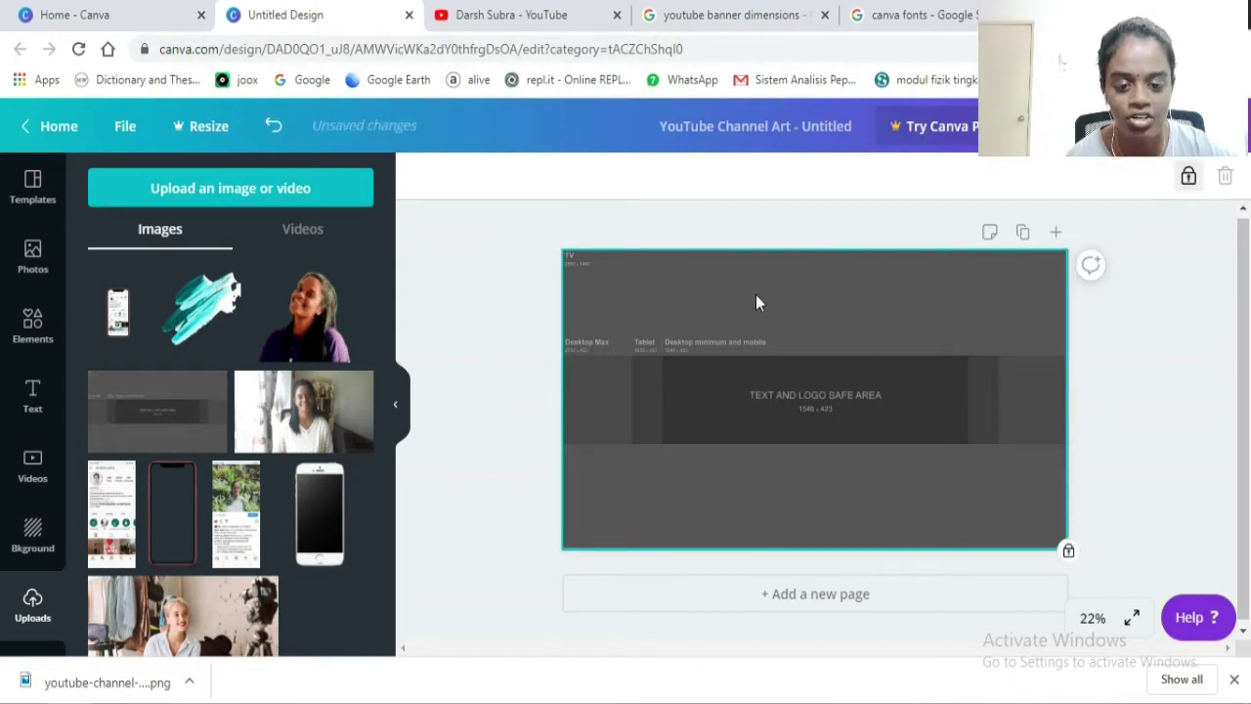
left_click_drag(758, 303, 914, 494)
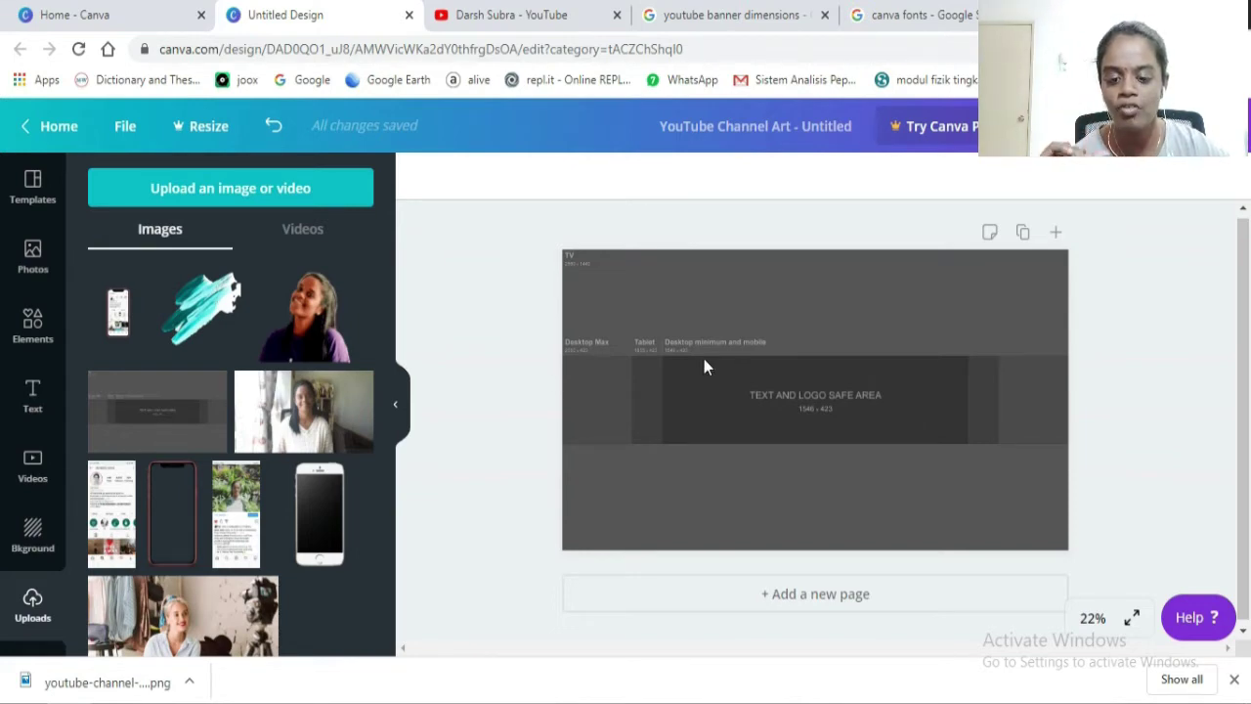
left_click_drag(662, 365, 968, 447)
left_click_drag(633, 362, 1000, 449)
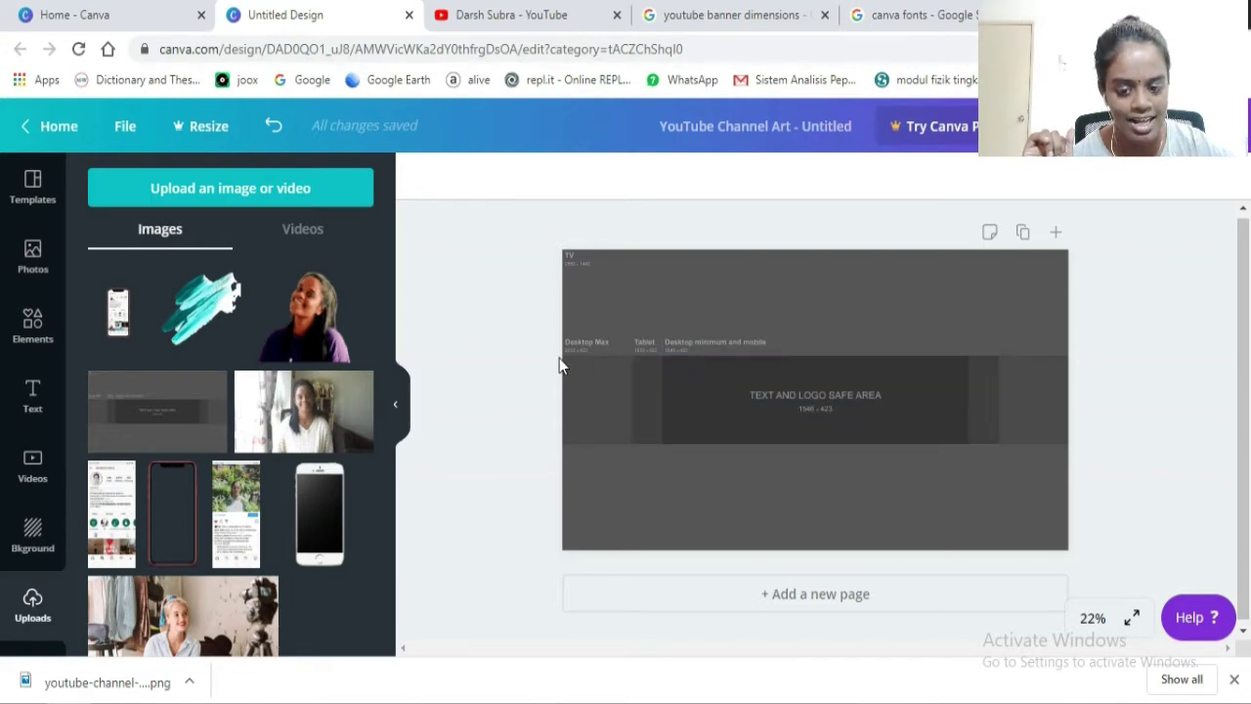
left_click_drag(633, 385, 1071, 452)
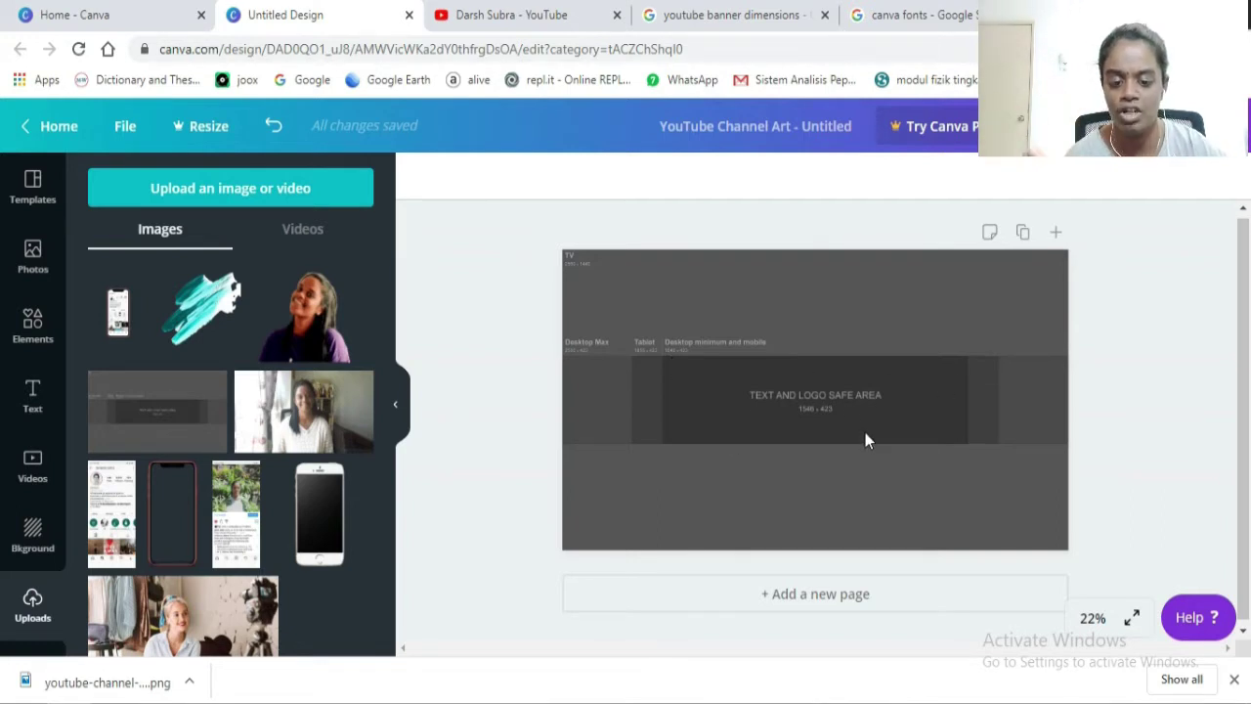
Add the recently used light grey square from the elements library to the banner page
scroll(202, 436, "down", 1)
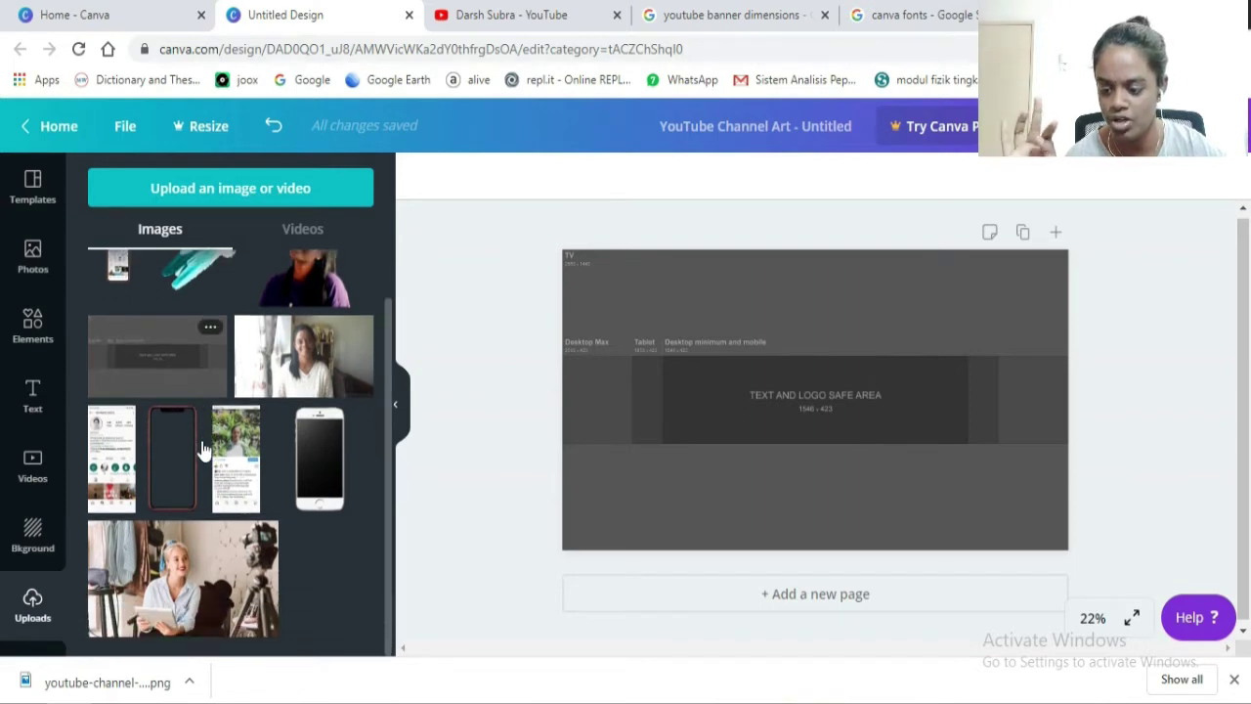
scroll(204, 447, "up", 1)
left_click(30, 252)
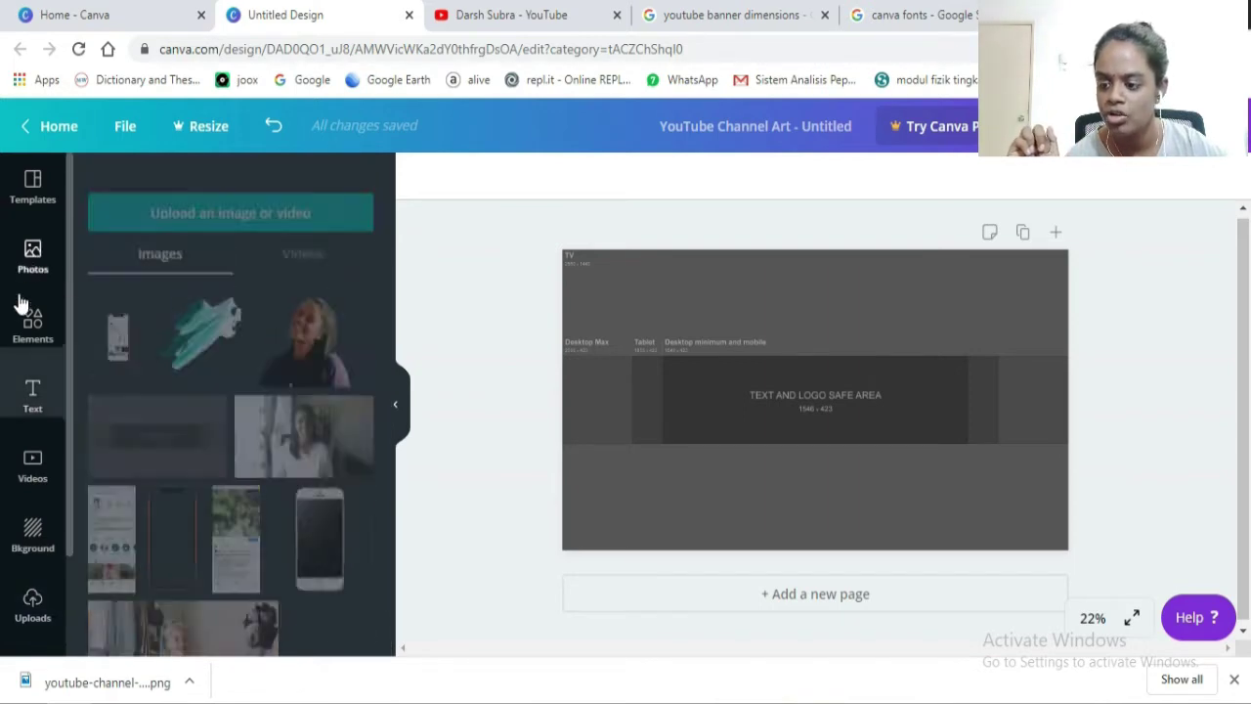
left_click(27, 330)
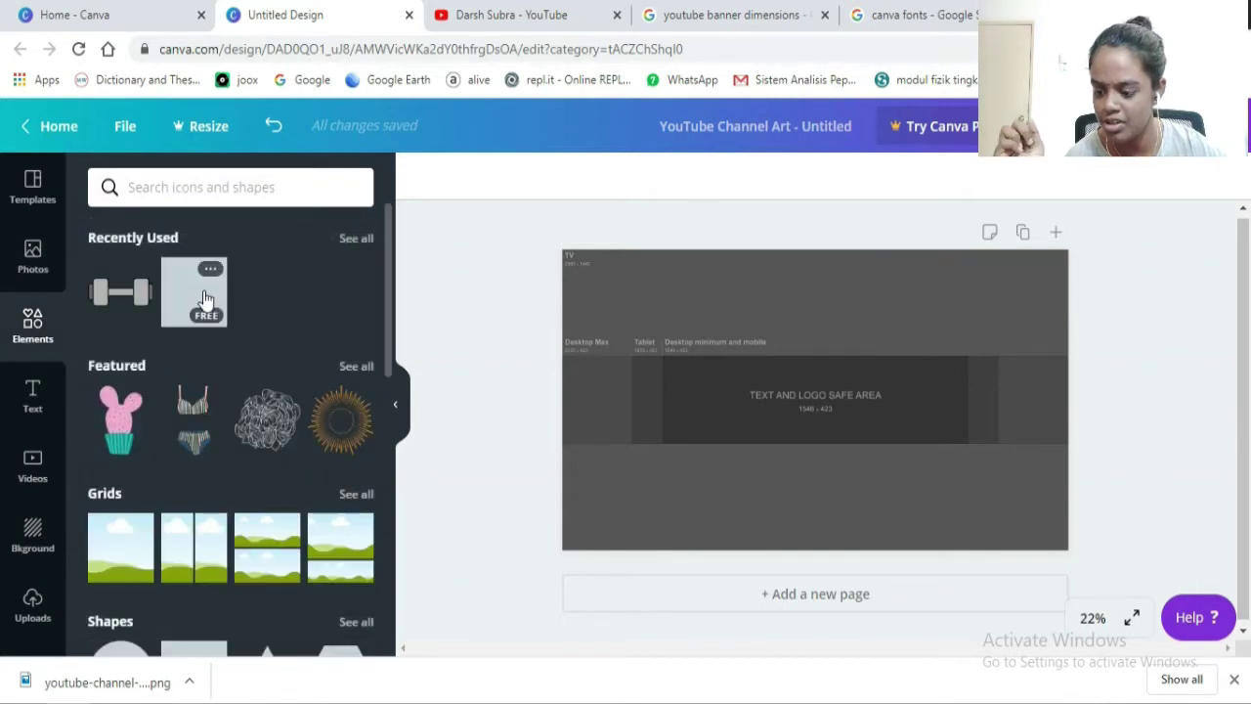
scroll(205, 298, "down", 1)
scroll(205, 298, "up", 1)
left_click(200, 293)
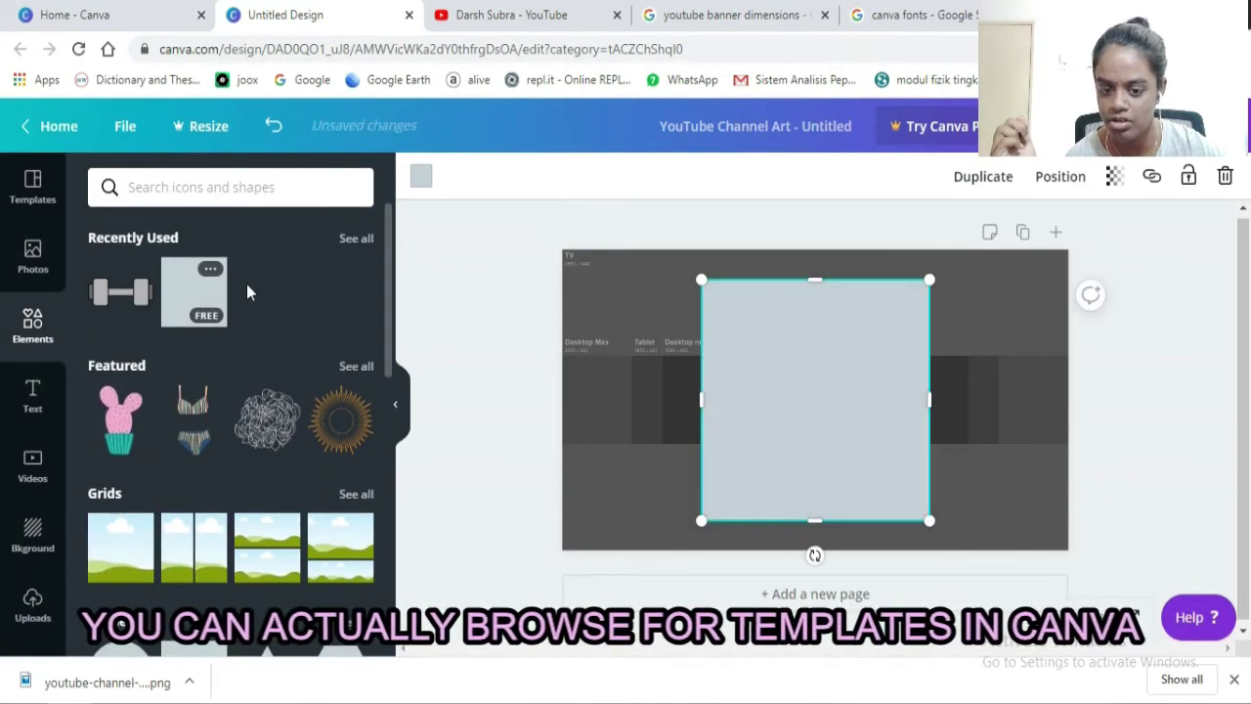
Align the grey square to the page's upper-left corner, stretch it over the whole page and set its transparency to 28
left_click_drag(843, 366, 706, 341)
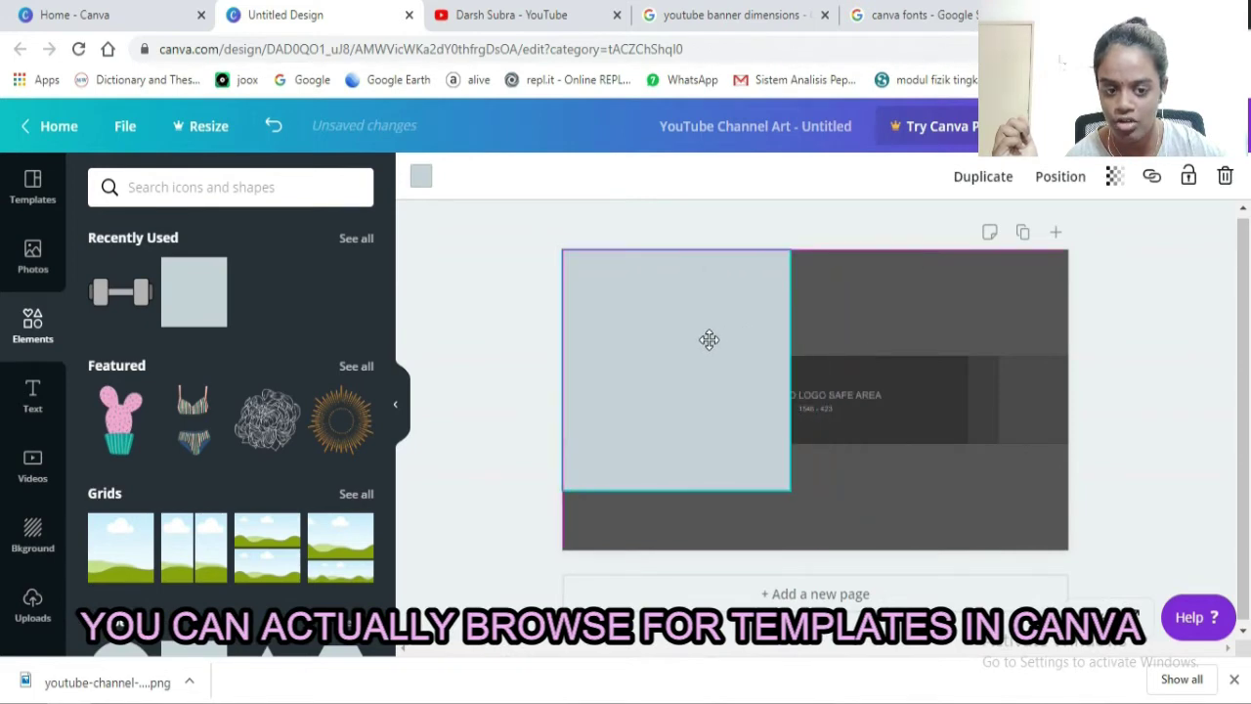
left_click_drag(790, 365, 1068, 372)
left_click_drag(817, 491, 833, 553)
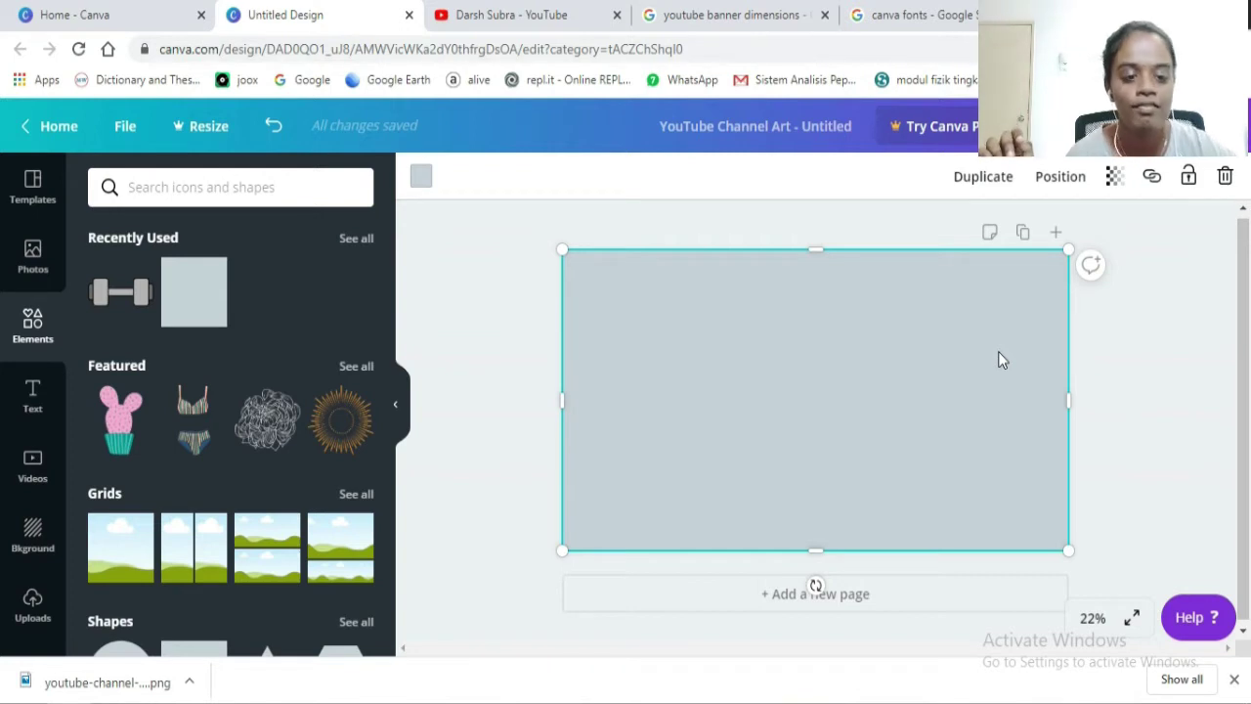
left_click(1114, 176)
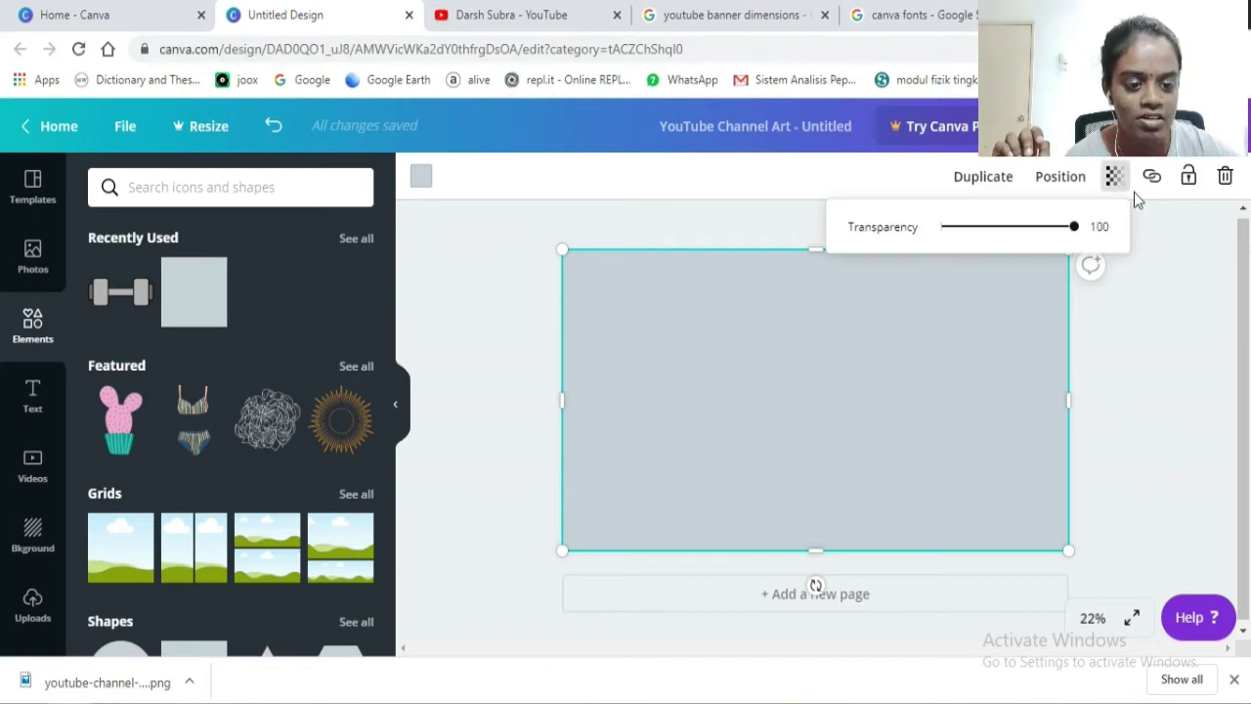
left_click_drag(1078, 234, 977, 246)
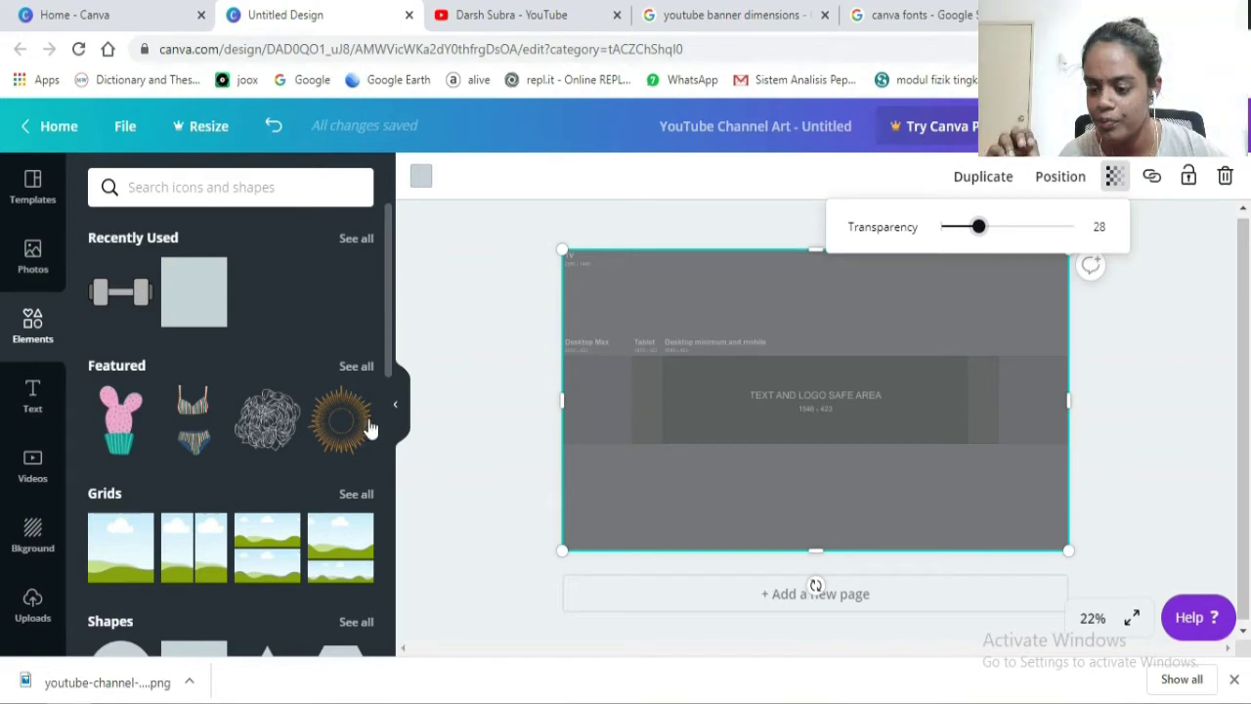
scroll(344, 430, "down", 6)
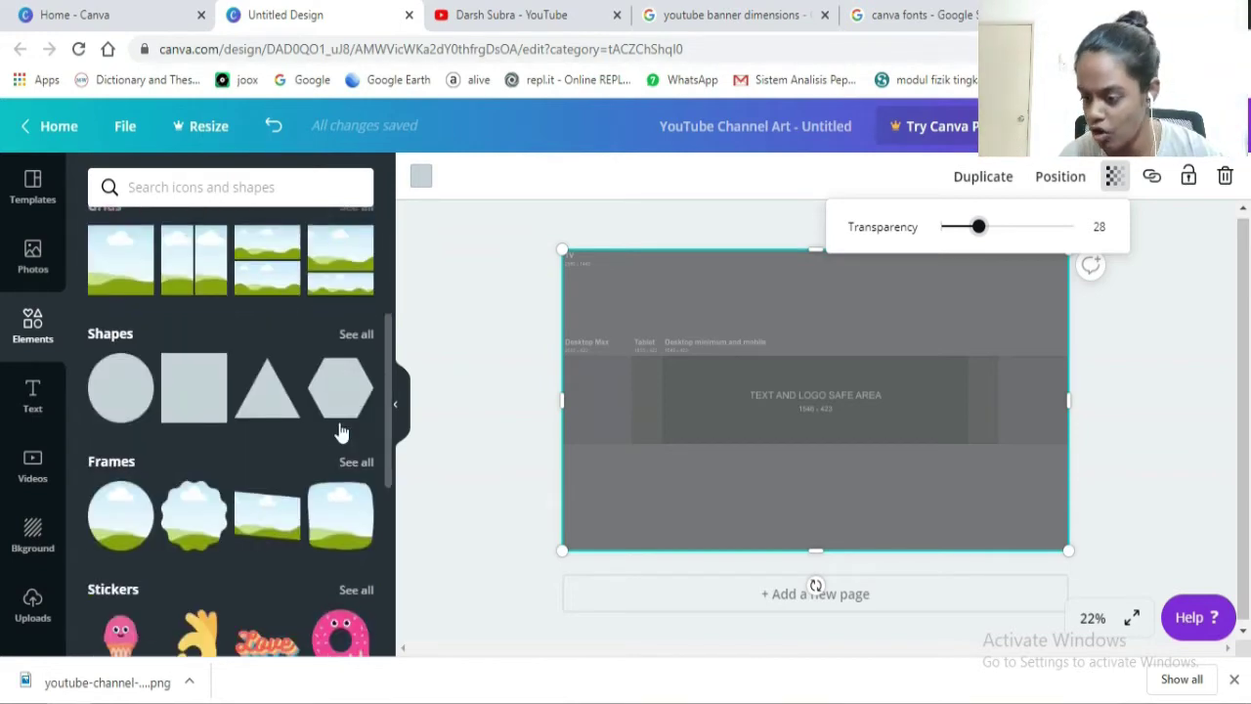
scroll(342, 430, "down", 8)
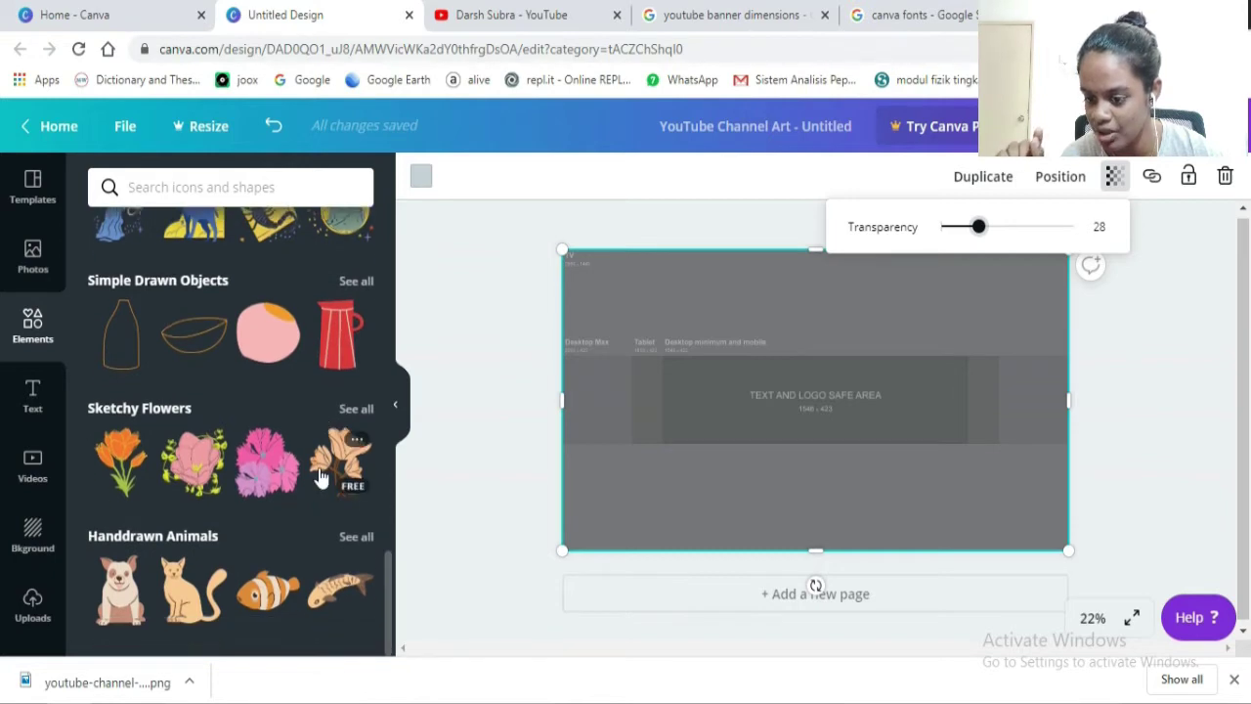
scroll(320, 477, "up", 3)
scroll(318, 476, "up", 4)
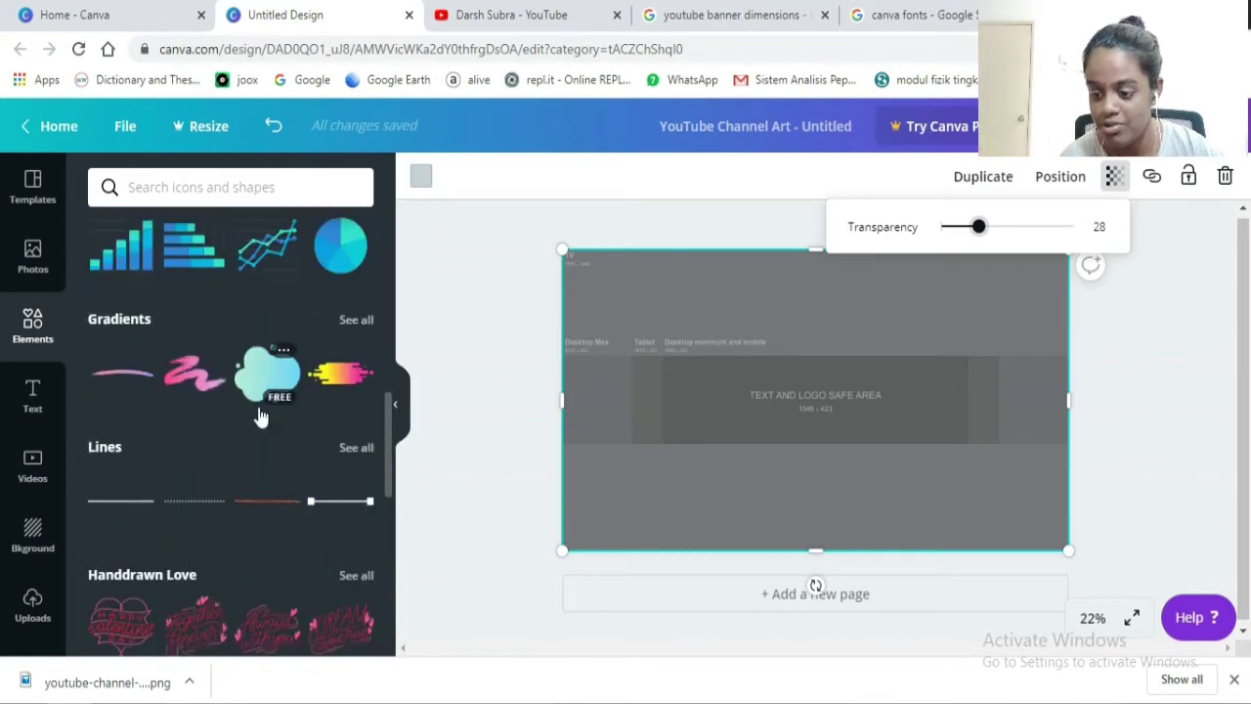
scroll(274, 448, "down", 1)
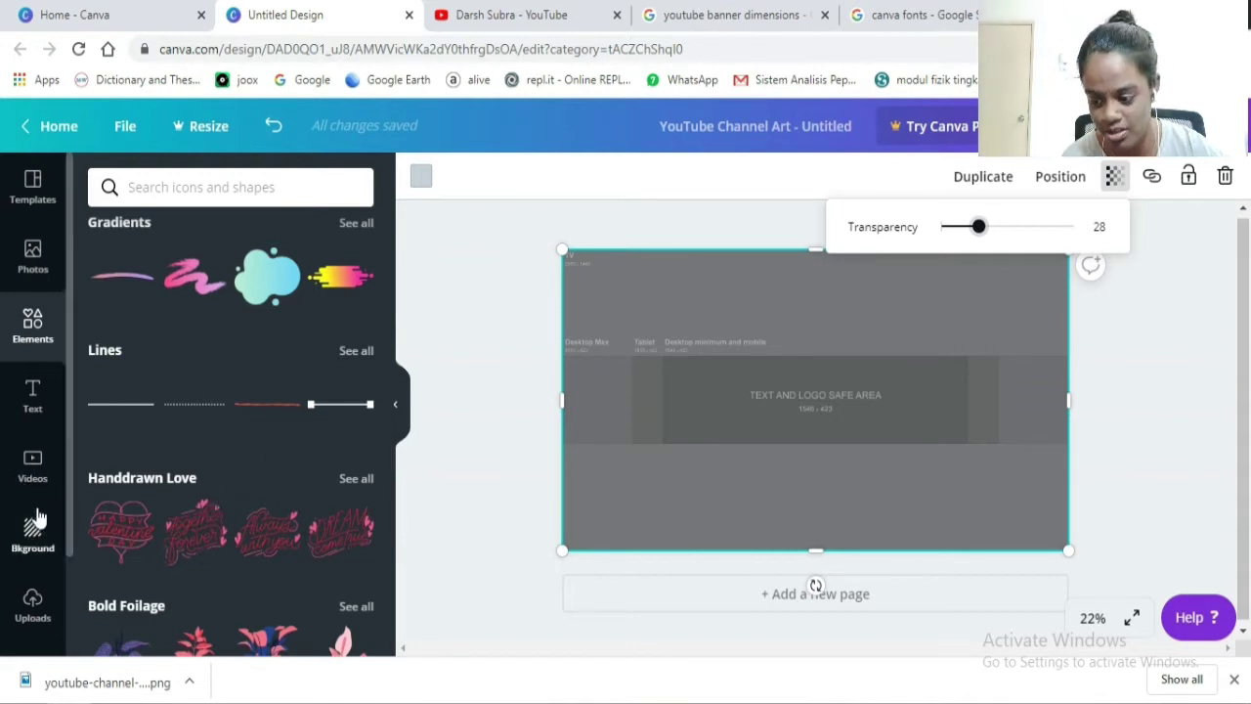
Add the uploaded portrait cutout in the purple shirt, shrink it and place it over the right part of the safe area
left_click(32, 594)
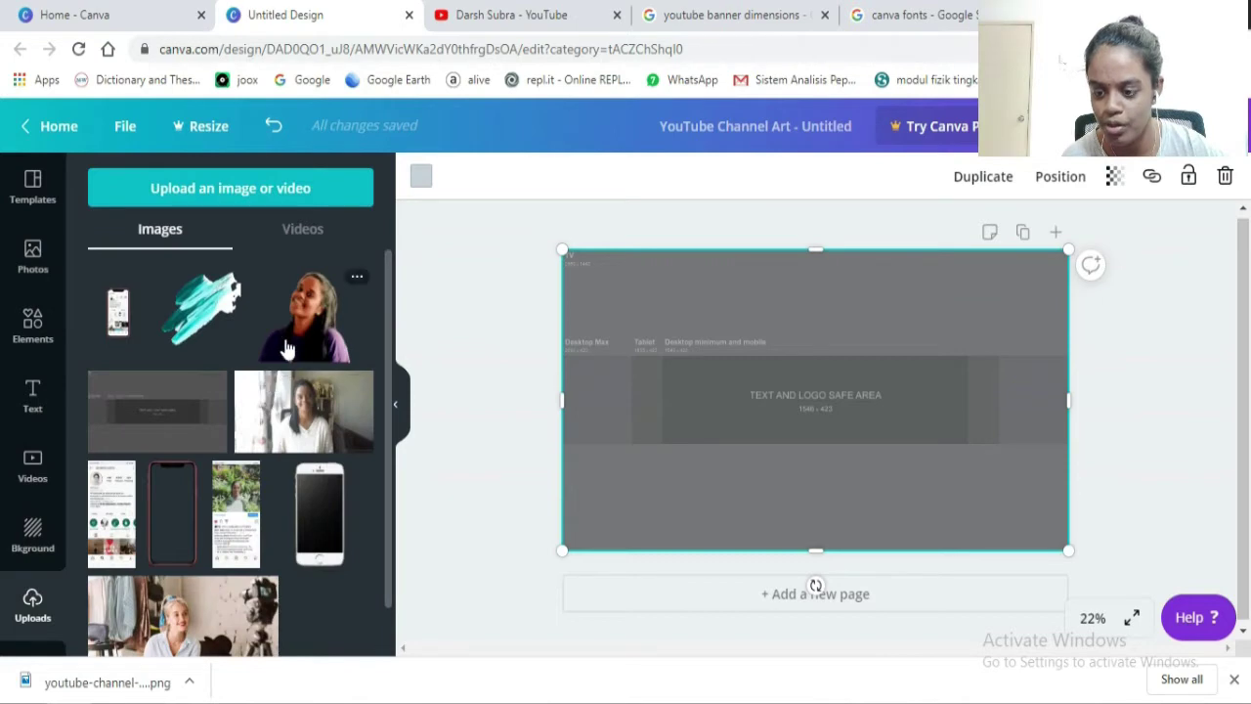
left_click(287, 348)
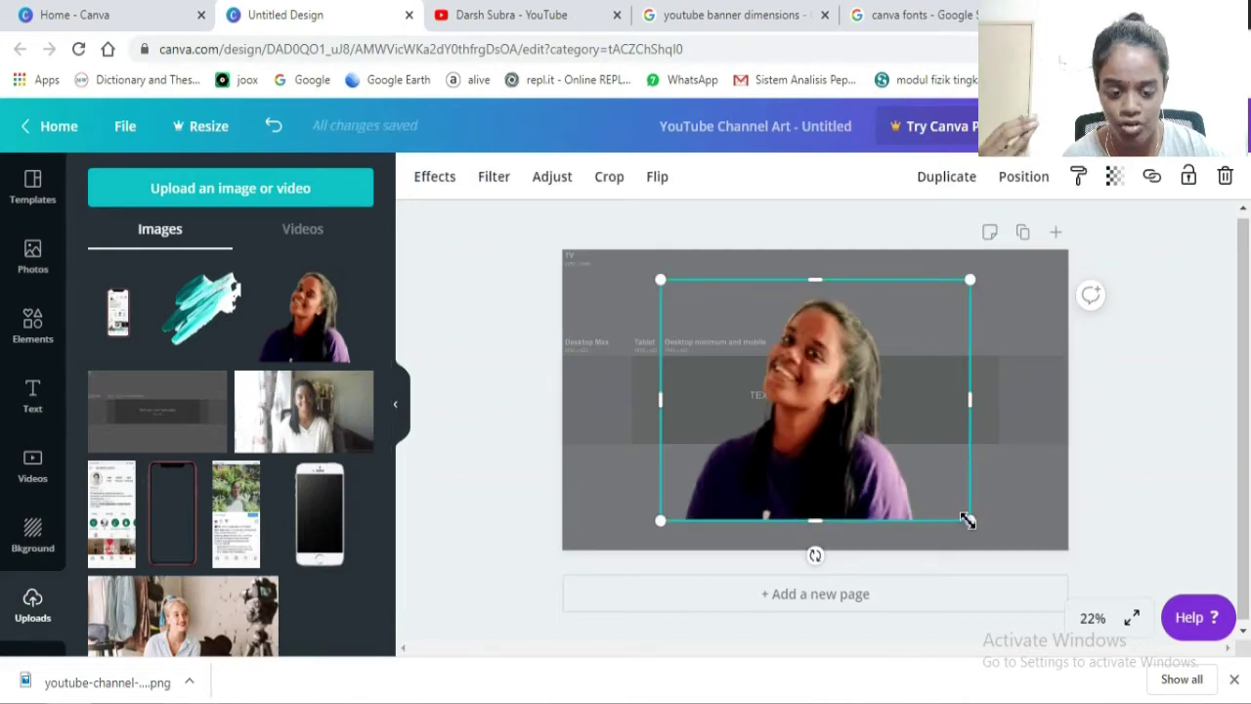
left_click_drag(967, 521, 821, 425)
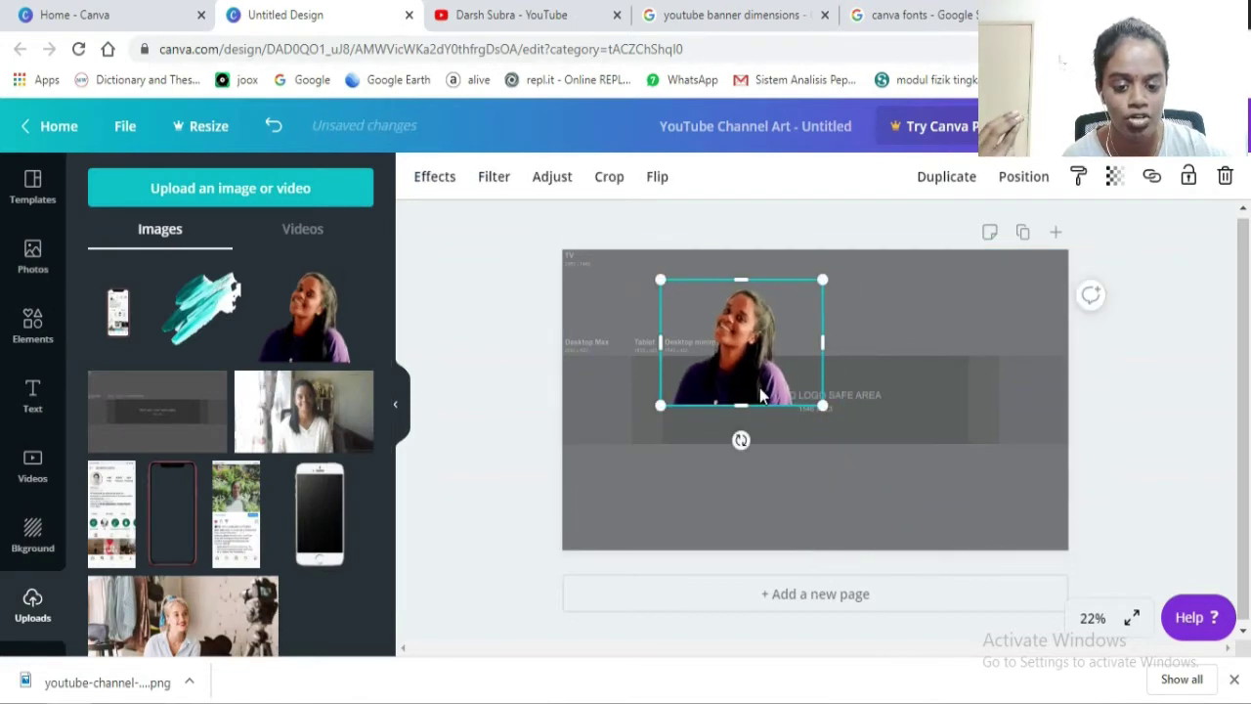
left_click_drag(762, 387, 925, 426)
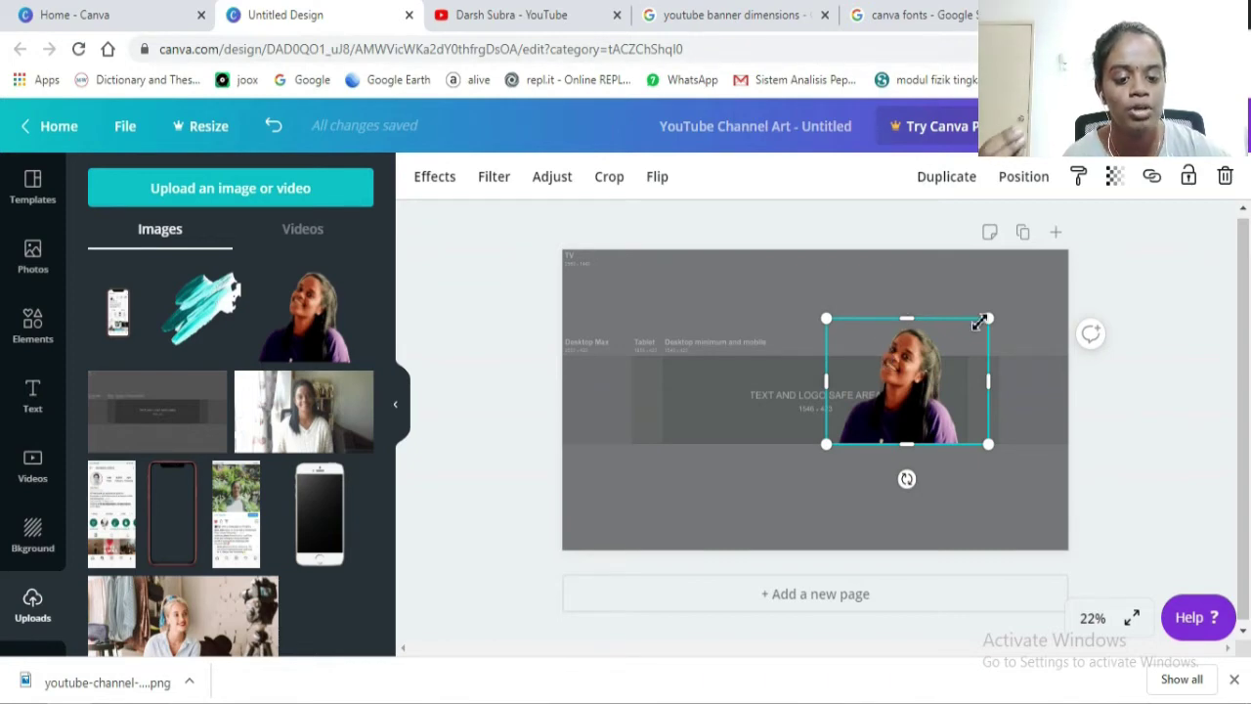
Reduce the portrait to the height of the safe area and line it up with the area's right end
left_click_drag(985, 326, 934, 357)
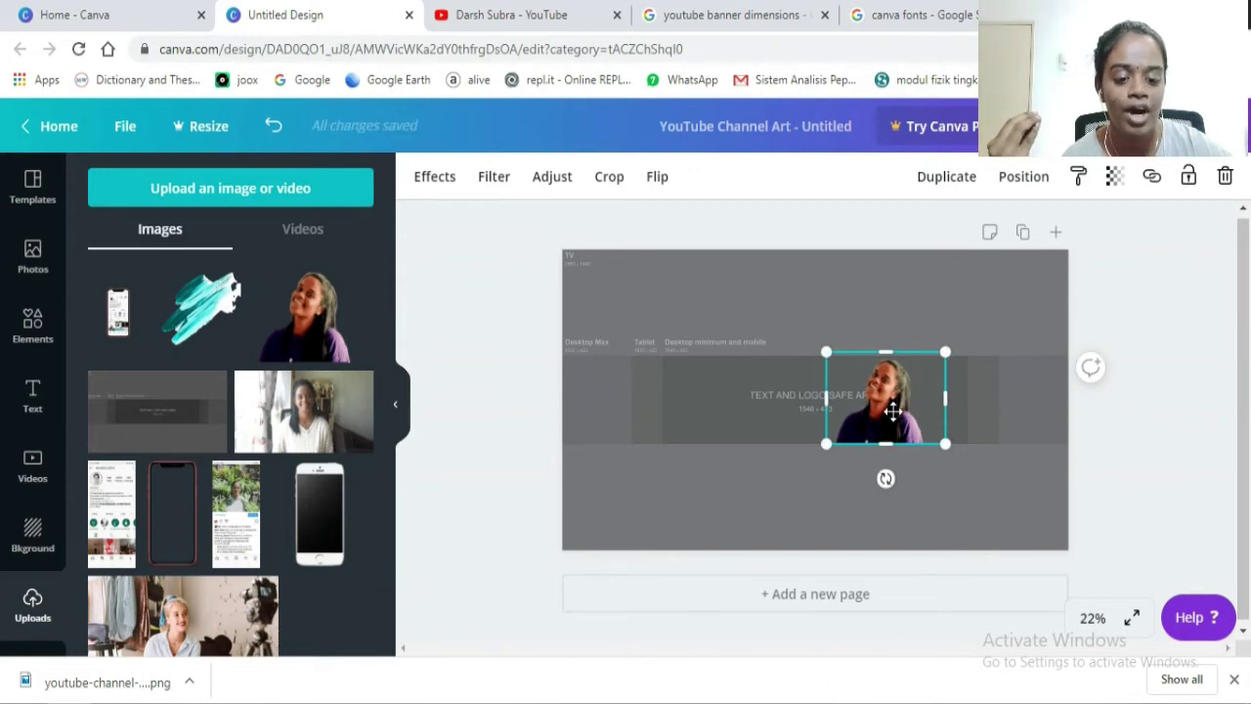
left_click_drag(892, 411, 931, 415)
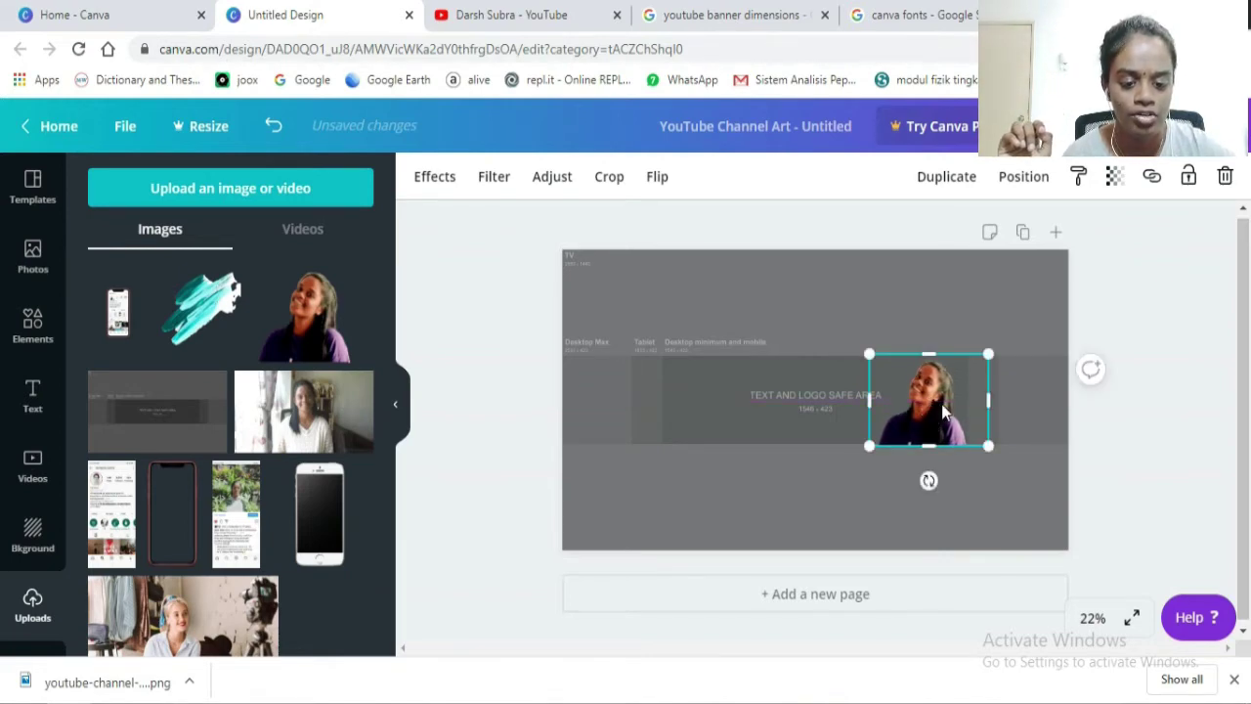
left_click(965, 480)
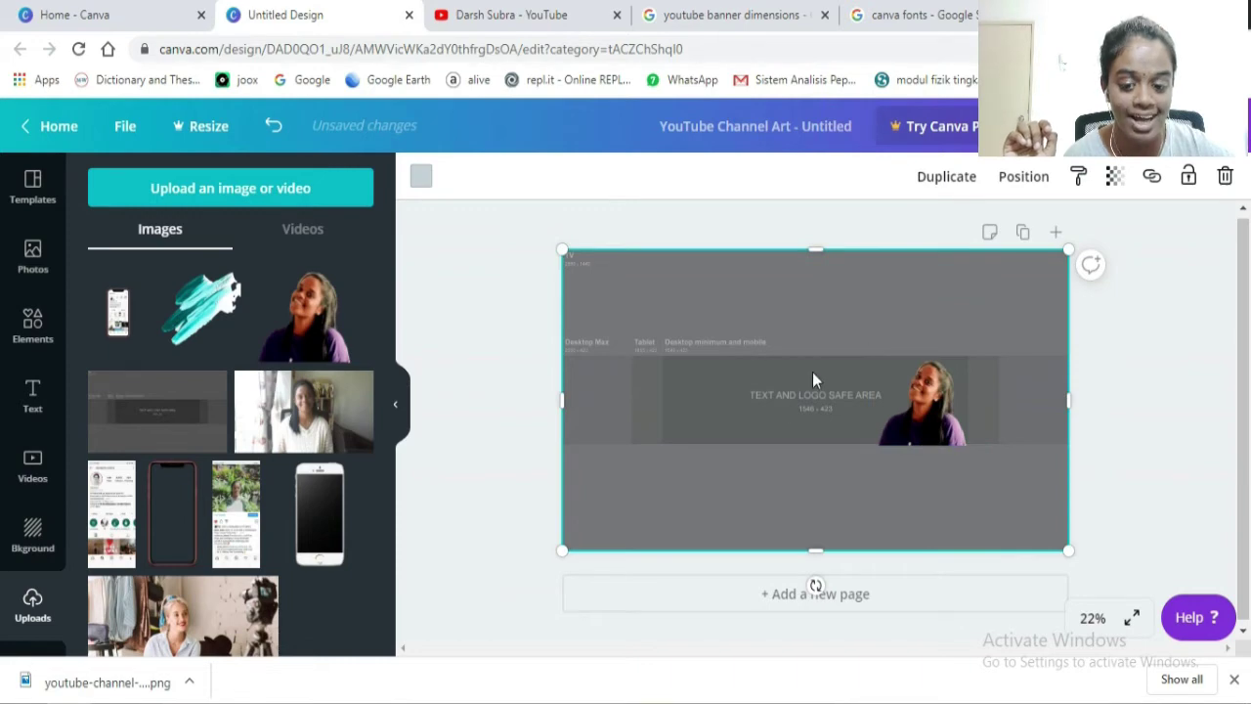
left_click(938, 437)
left_click_drag(938, 437, 930, 428)
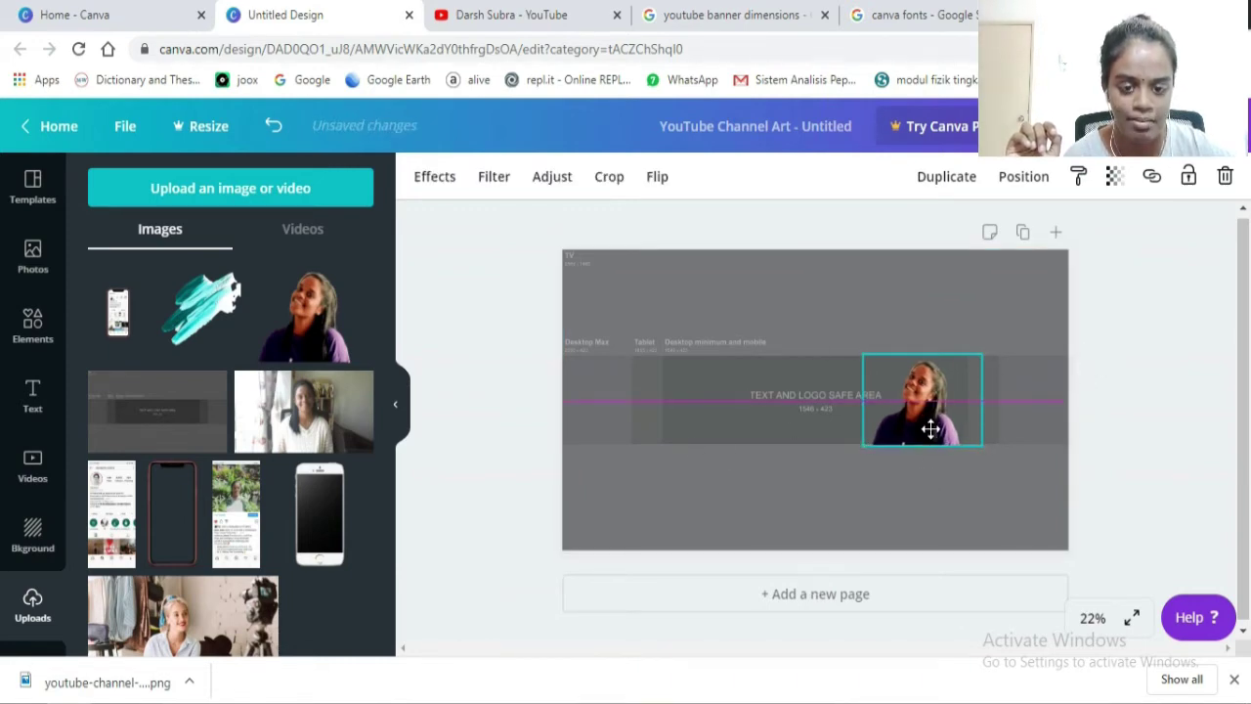
Add a heading text box and place it in the upper part of the safe area, beside the portrait
left_click(579, 12)
left_click(335, 12)
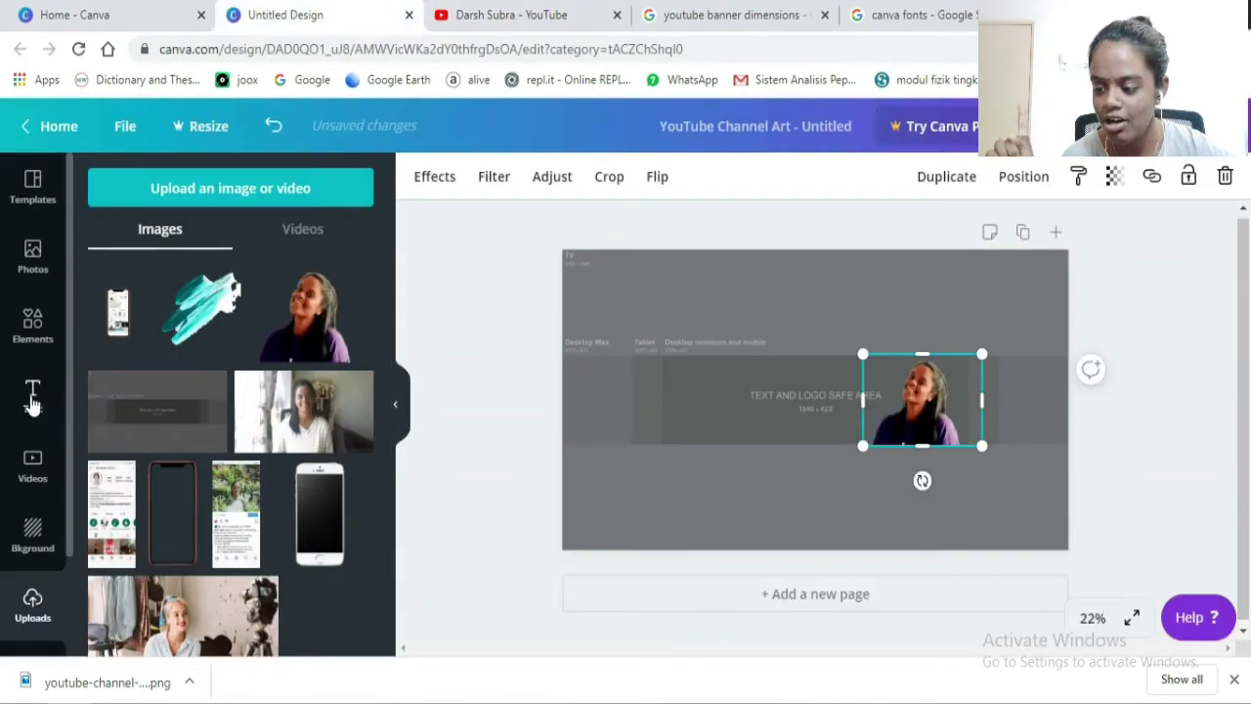
left_click(32, 401)
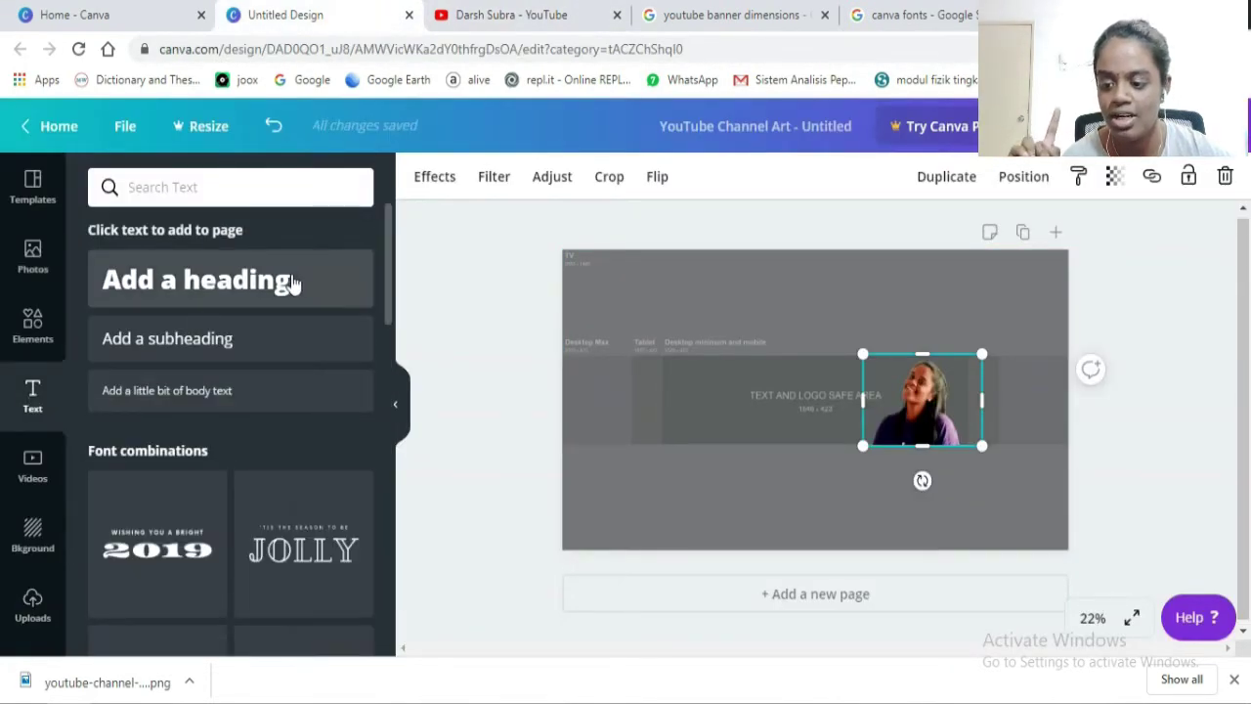
left_click(262, 284)
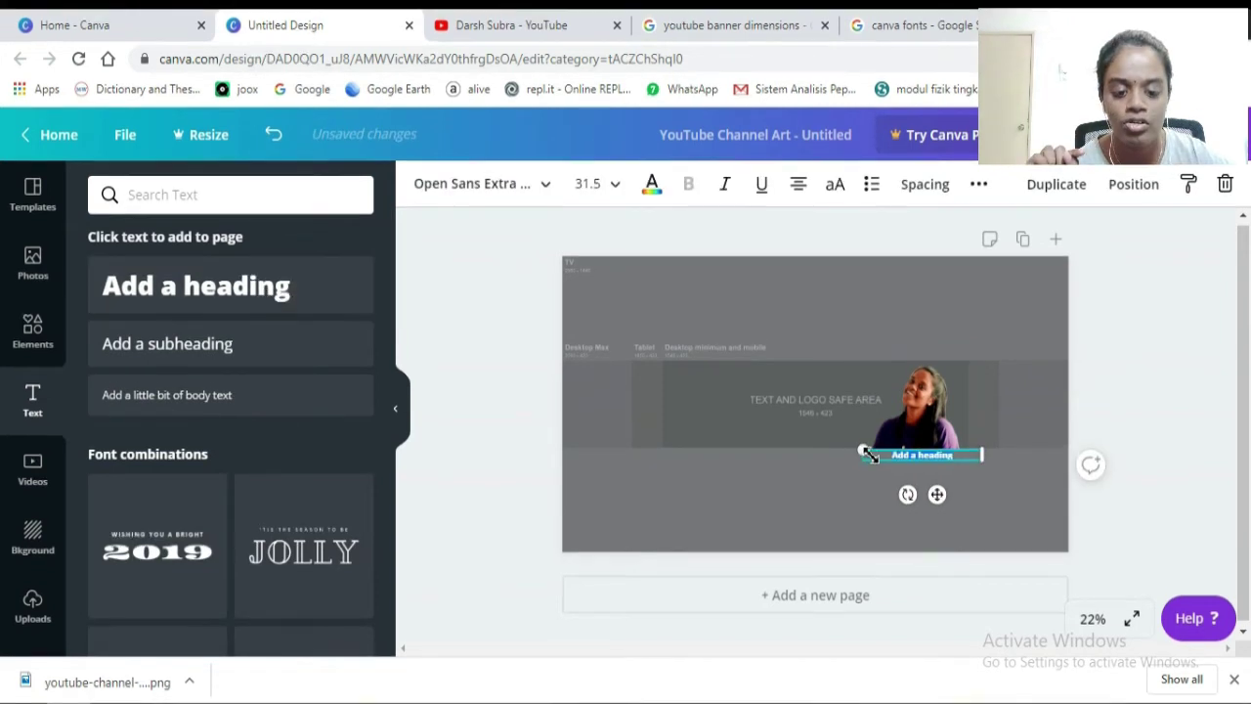
left_click_drag(875, 457, 753, 380)
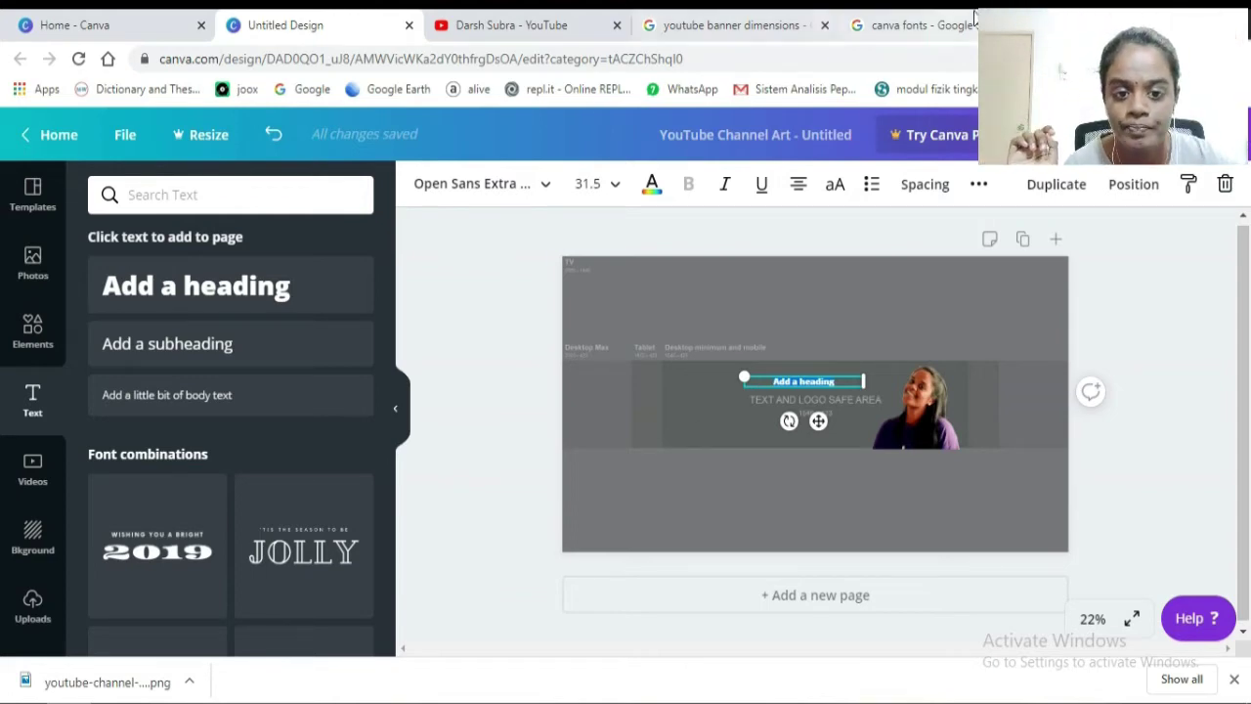
Examine the Google image results for "canva fonts" for font styles and font pairings
left_click(918, 25)
scroll(630, 364, "up", 1)
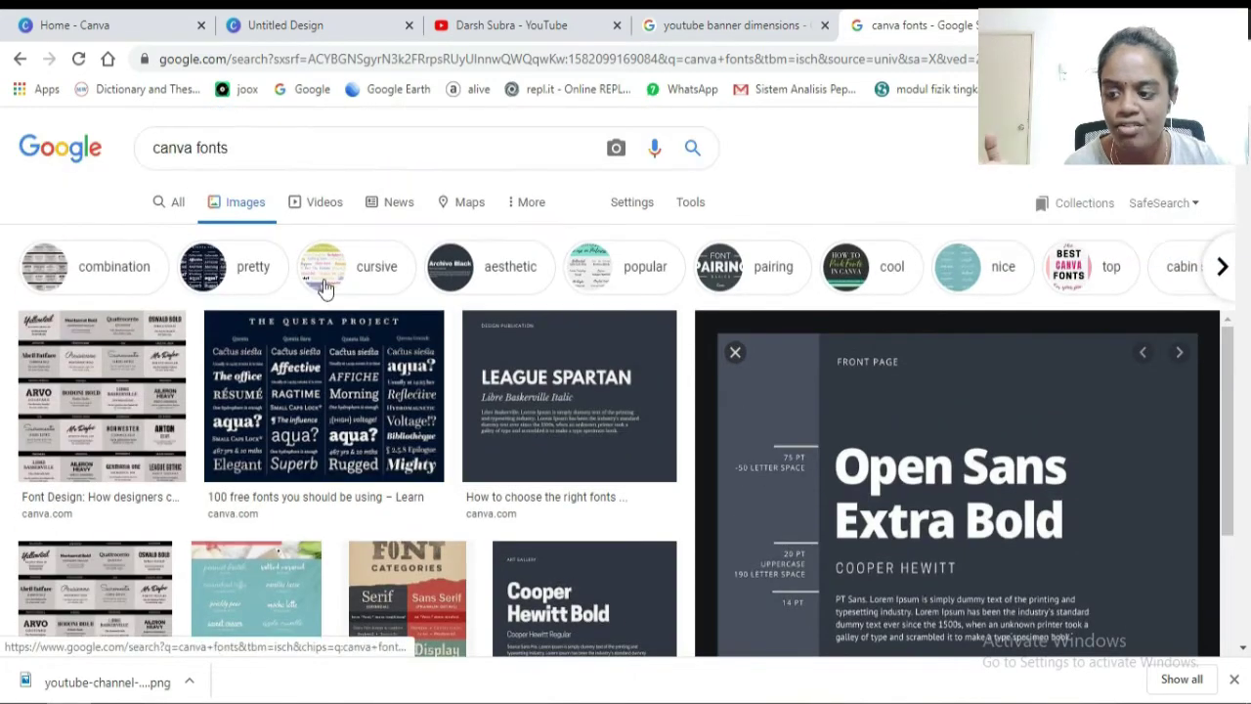
scroll(284, 308, "down", 10)
scroll(293, 307, "down", 3)
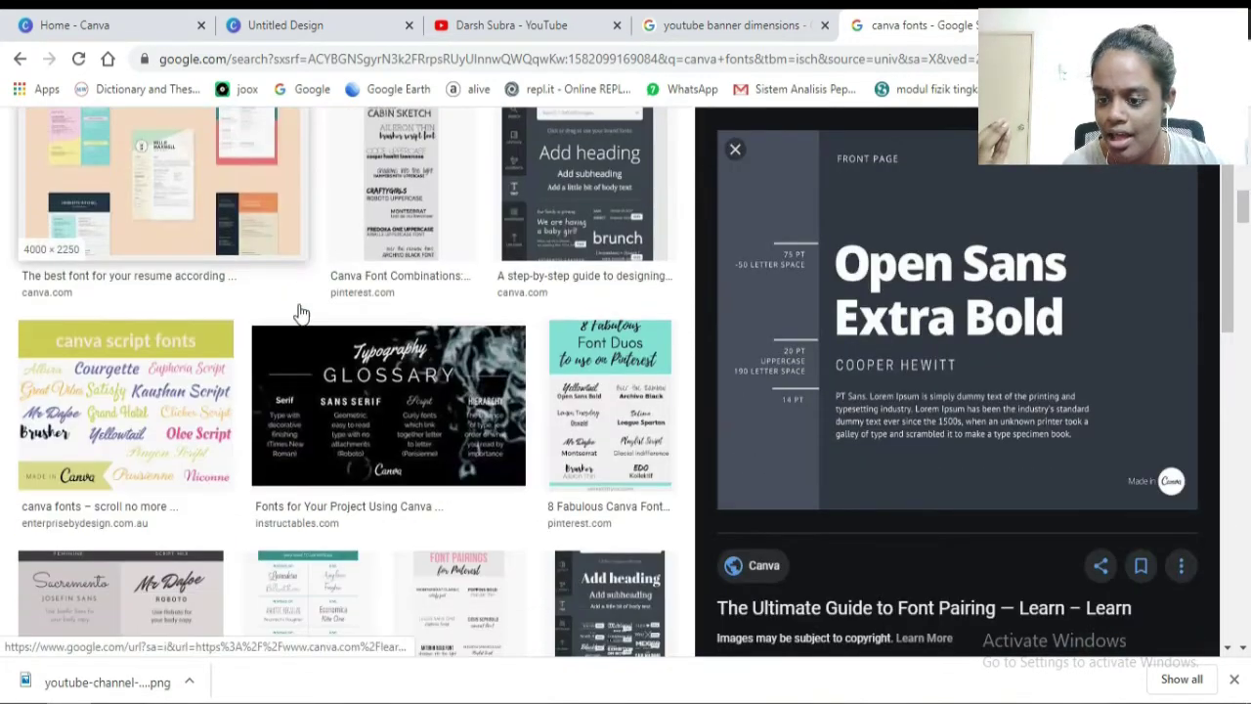
scroll(1006, 394, "down", 5)
scroll(1006, 393, "down", 3)
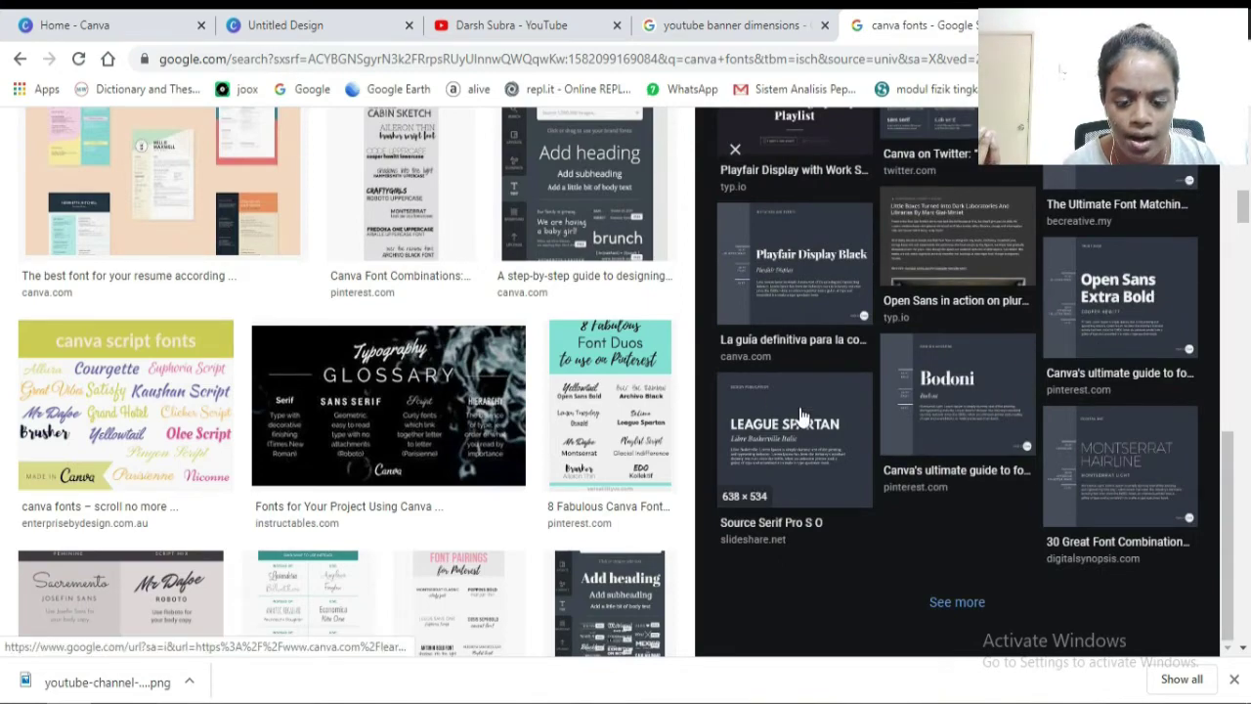
left_click(809, 458)
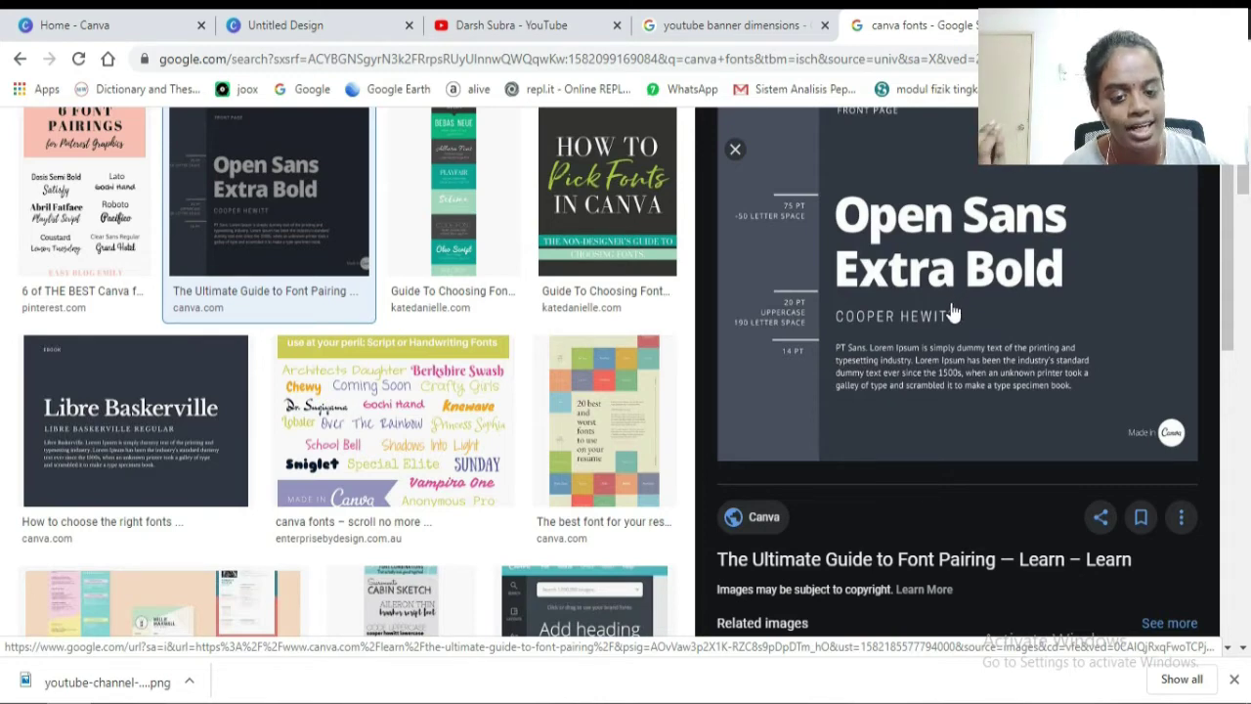
Return to the banner design and replace the heading's placeholder text with the channel owner's name in capitals
left_click(246, 24)
double_click(830, 380)
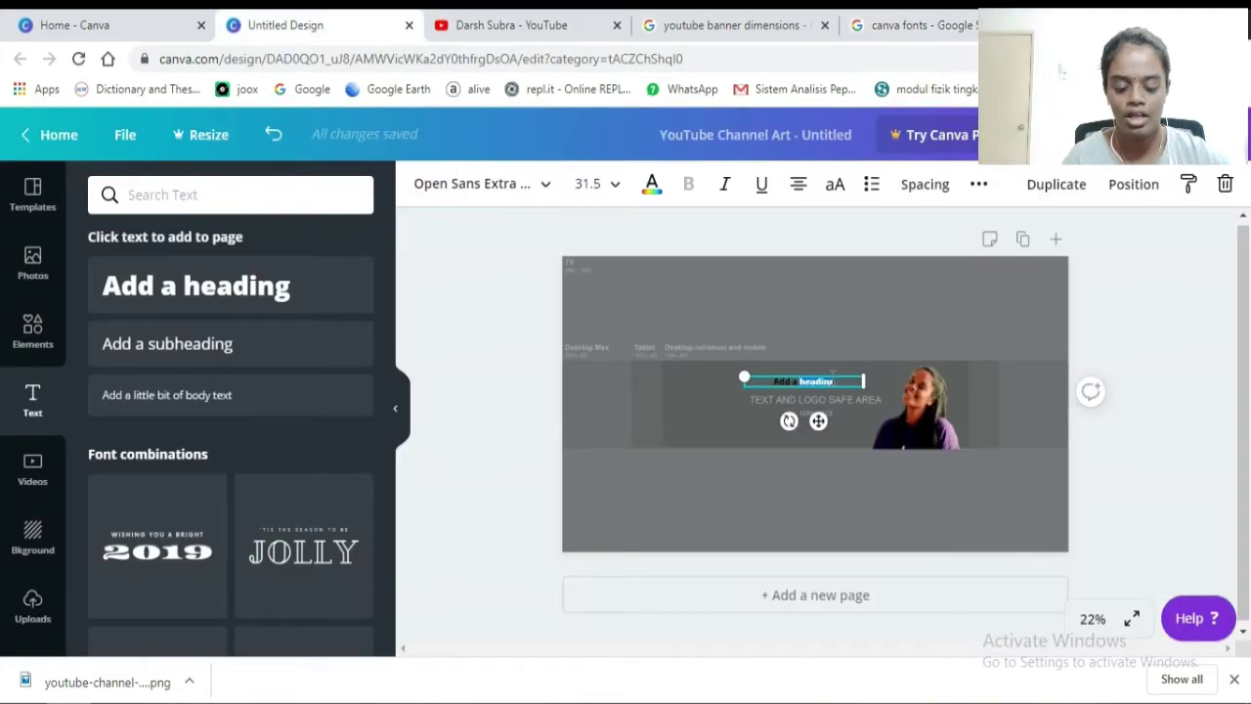
key("ctrl+a")
type("Ad")
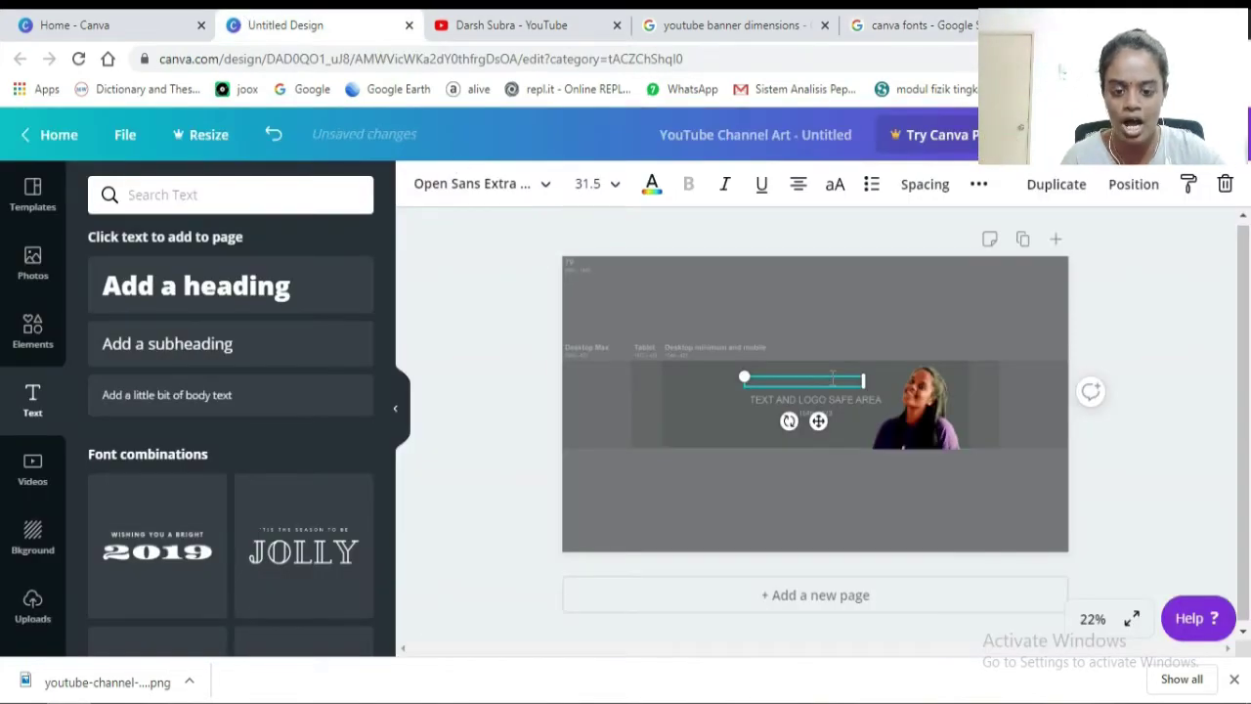
Set the name heading's font size to 64 and move it slightly up, just above the guide's safe area label
left_click(613, 185)
scroll(592, 357, "down", 5)
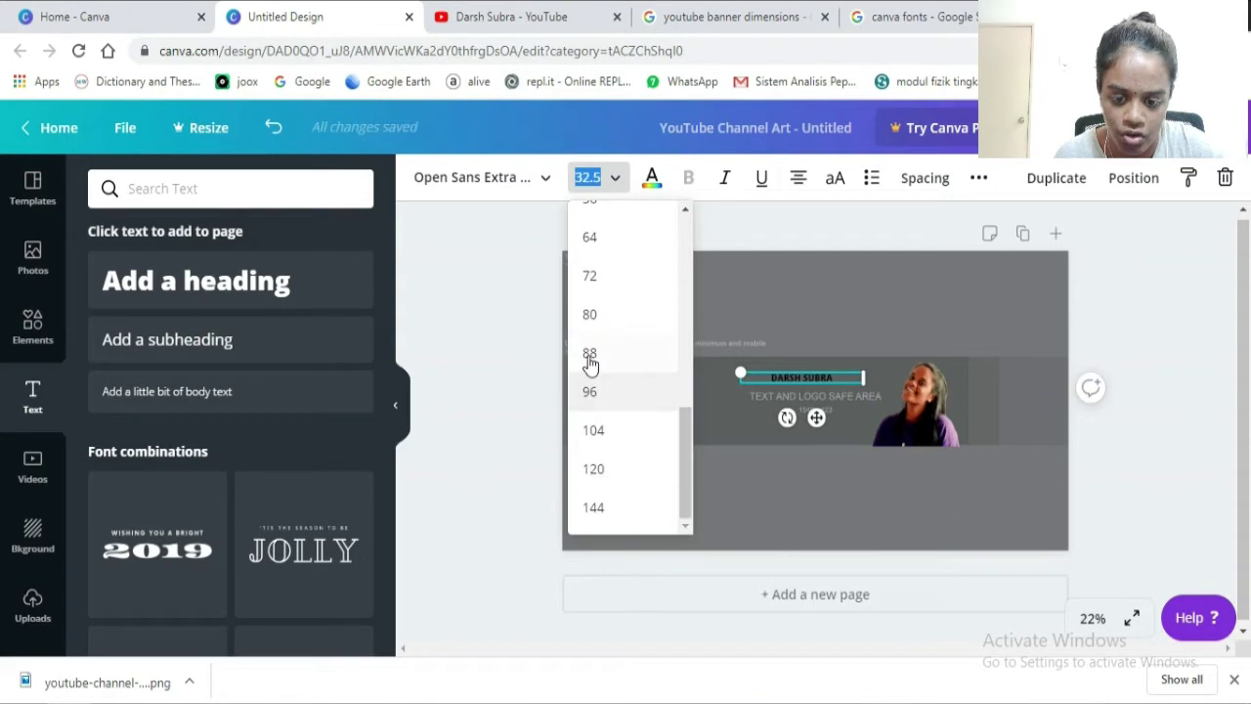
left_click(589, 237)
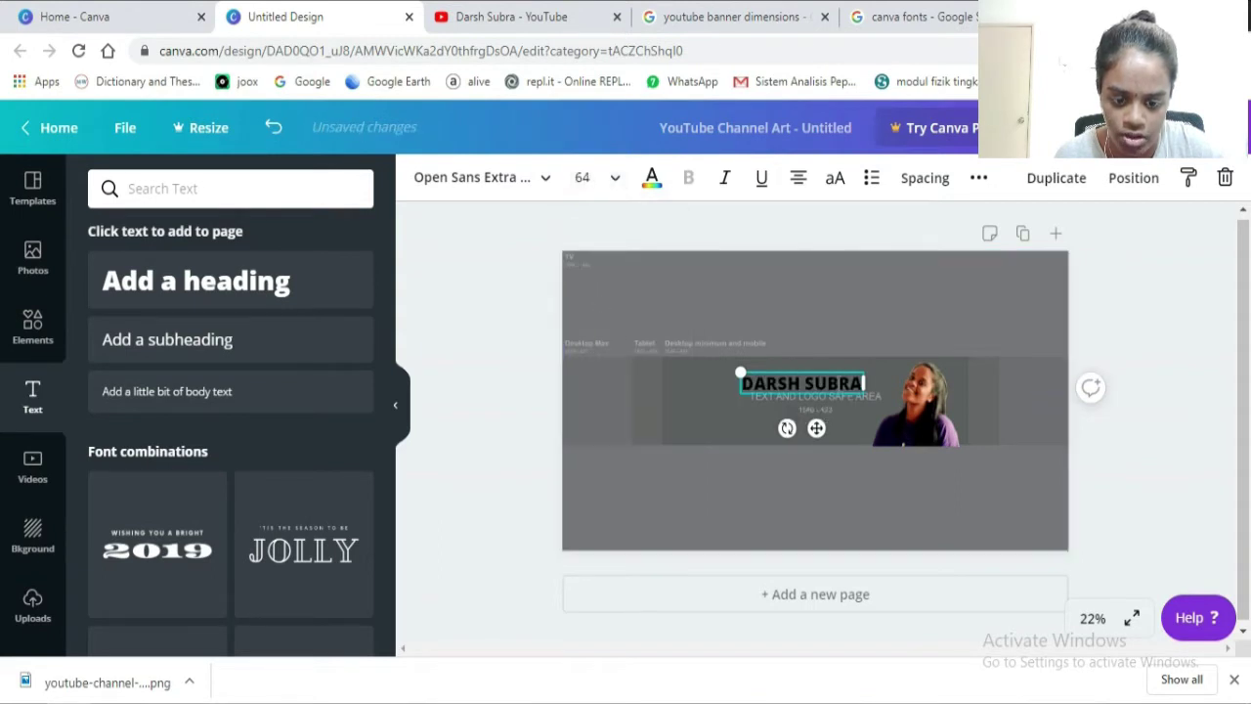
left_click_drag(807, 368, 812, 361)
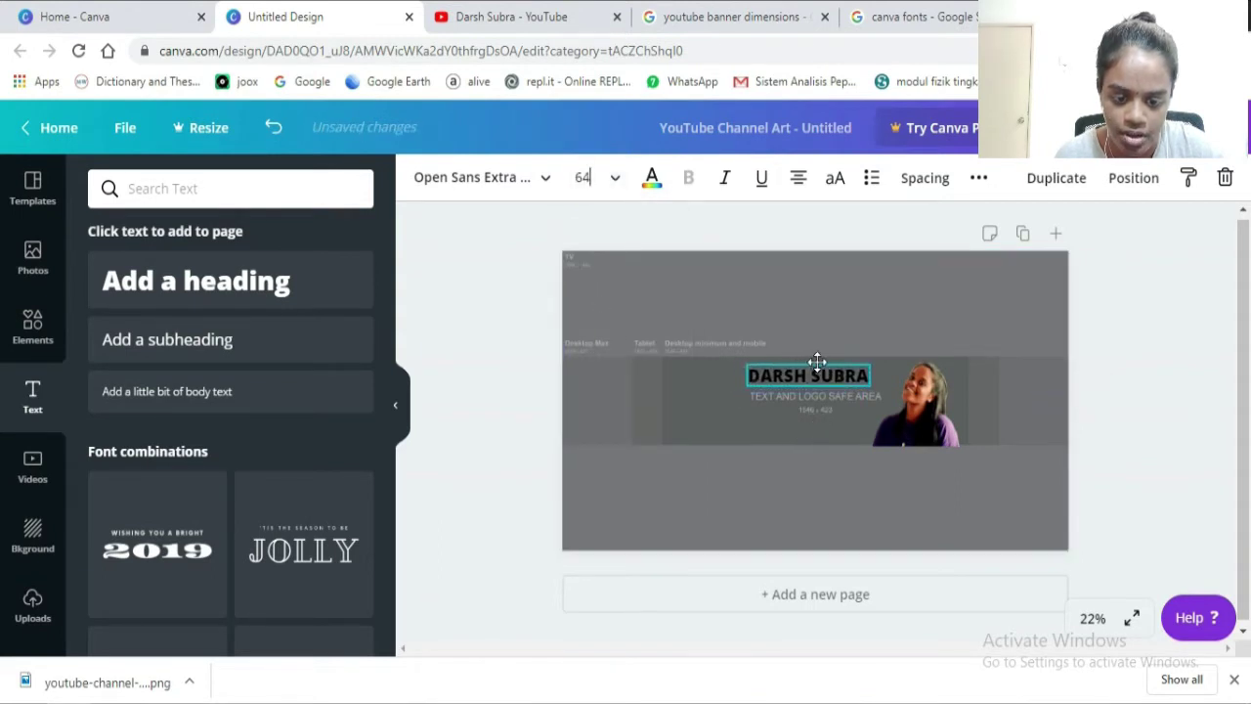
Set the transparency of the grey background square to 100
left_click(870, 430)
left_click(823, 458)
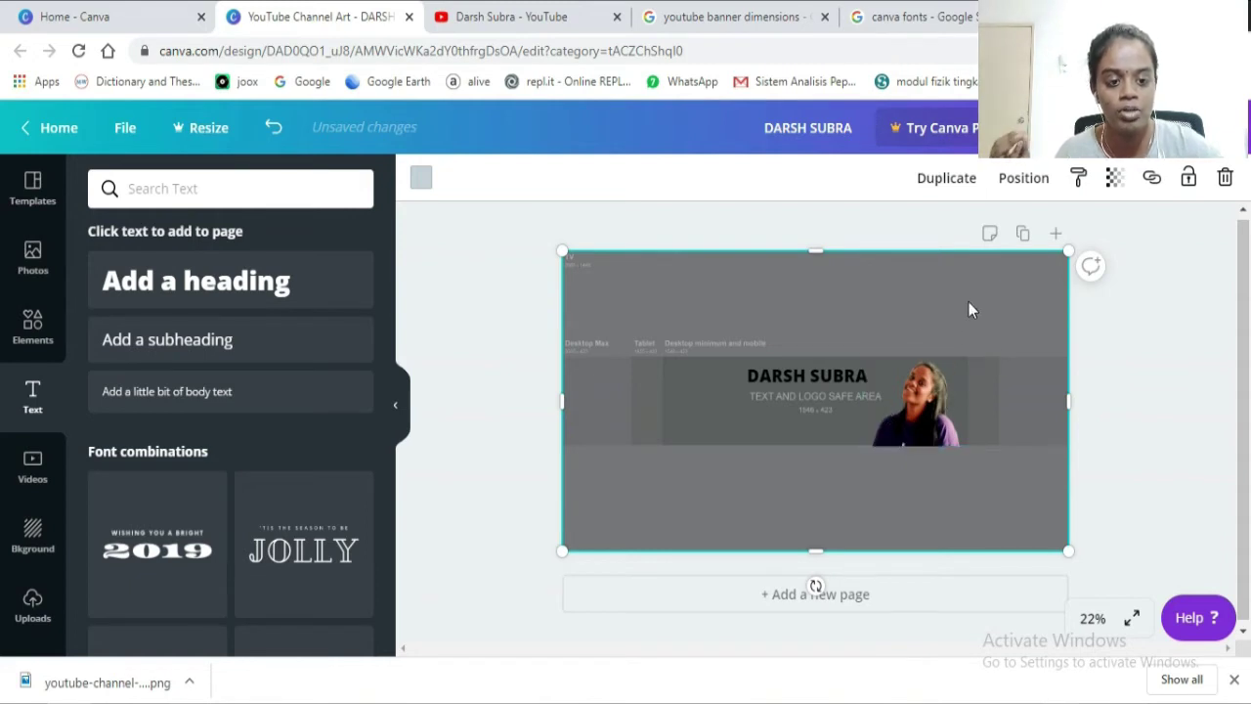
left_click(1114, 176)
left_click(983, 228)
left_click_drag(983, 229, 1099, 239)
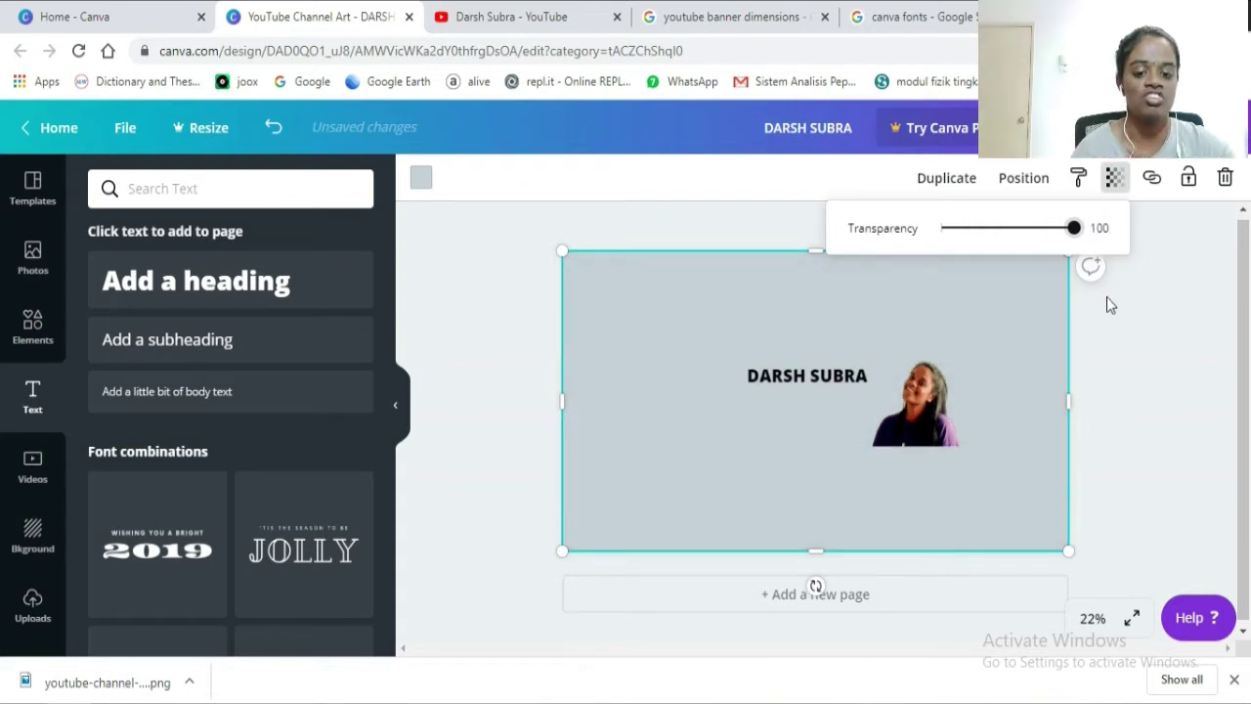
Set the transparency of the grey background square to 52
left_click_drag(1073, 233, 1010, 235)
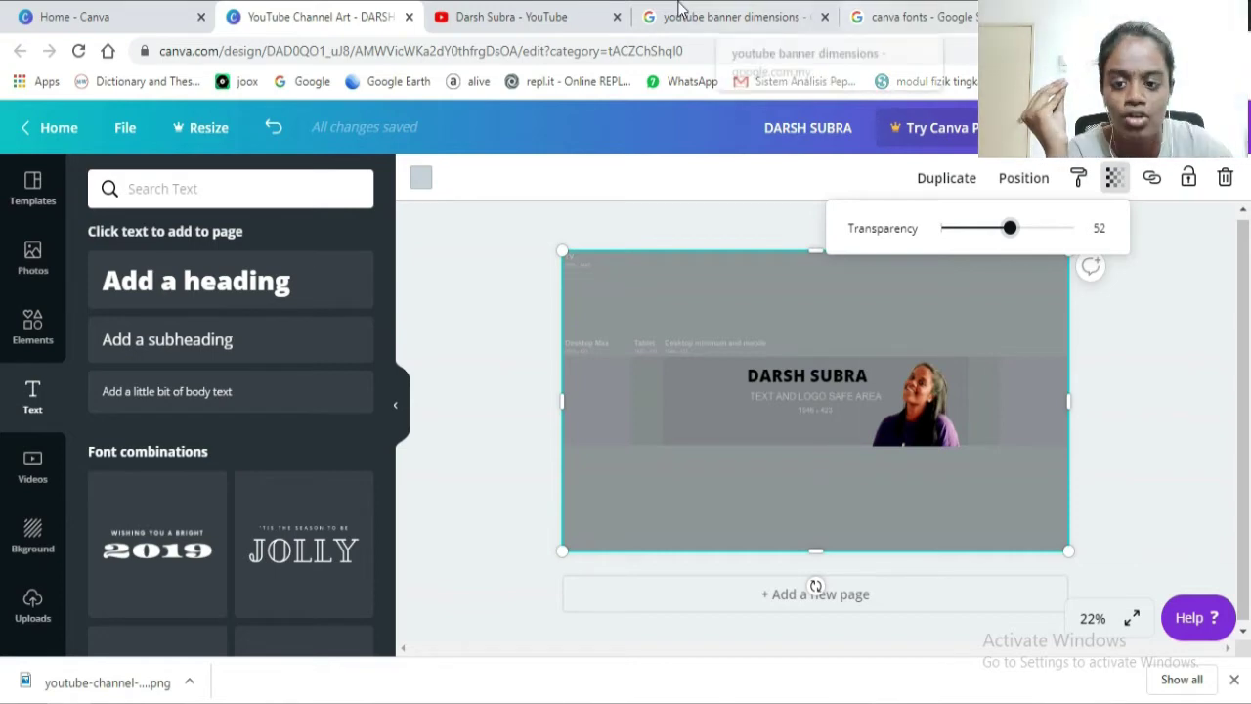
Examine the banner text and uploaded videos on the owner's existing YouTube channel page
left_click(591, 14)
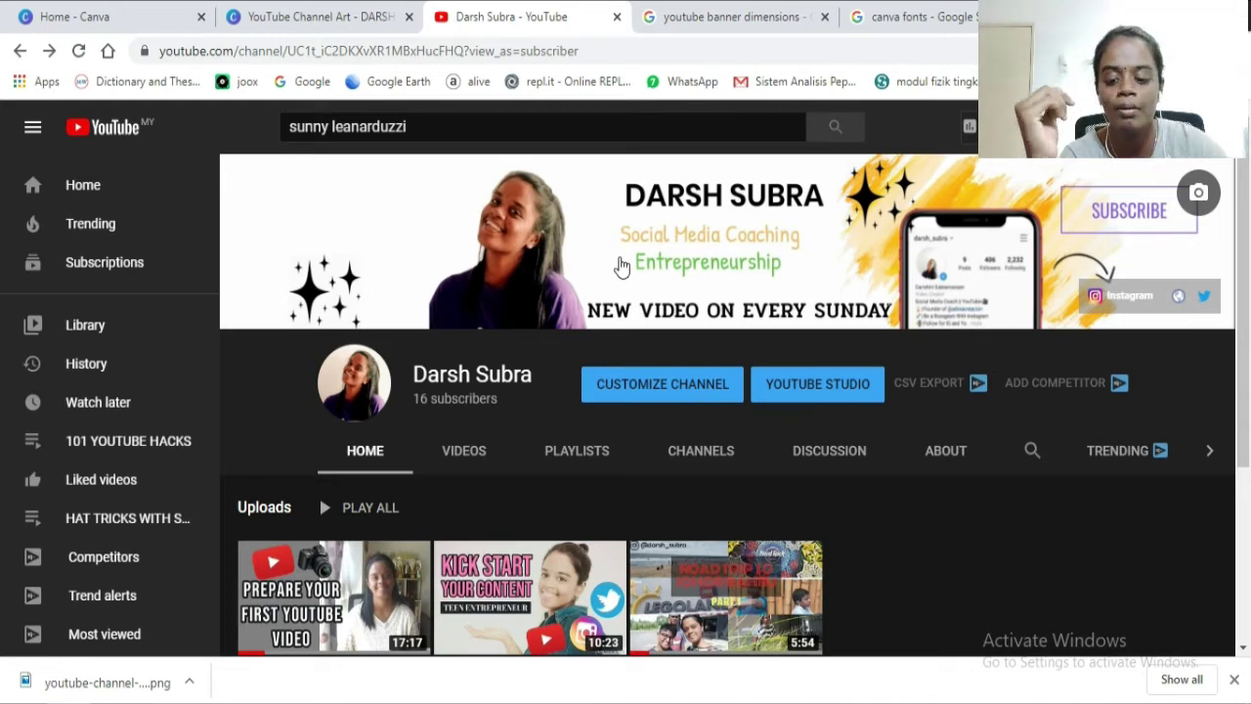
scroll(643, 528, "down", 2)
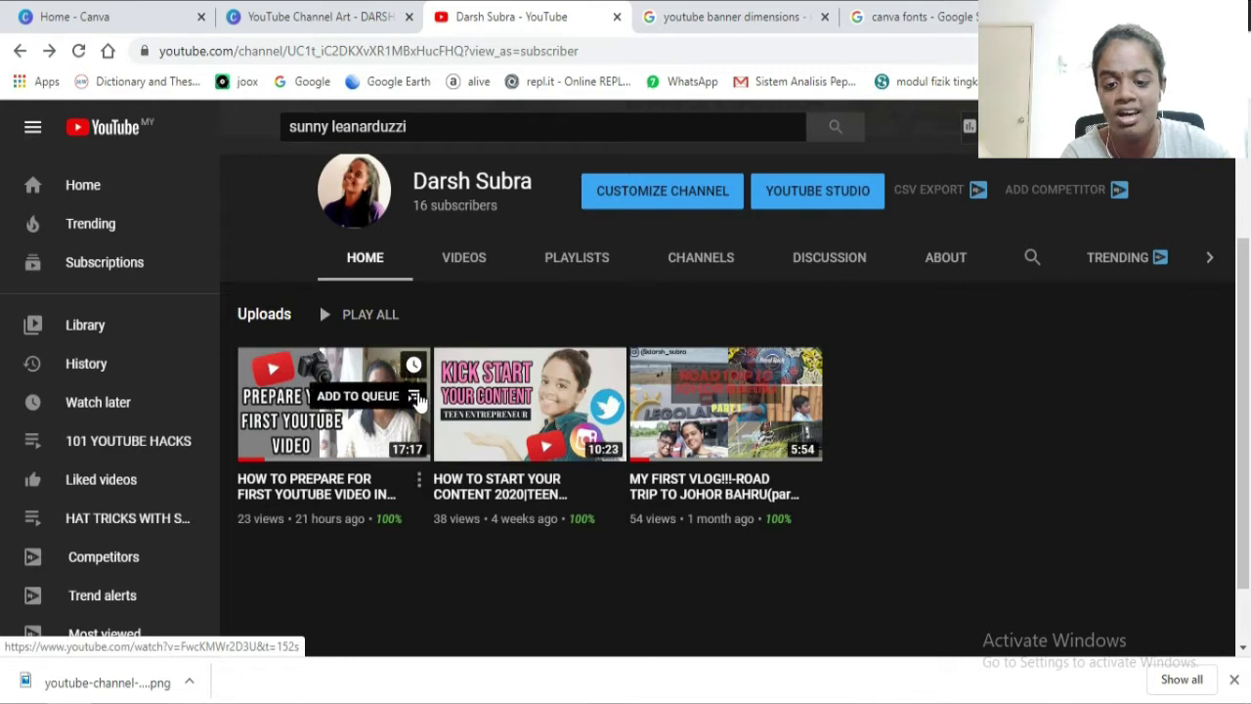
scroll(514, 503, "up", 2)
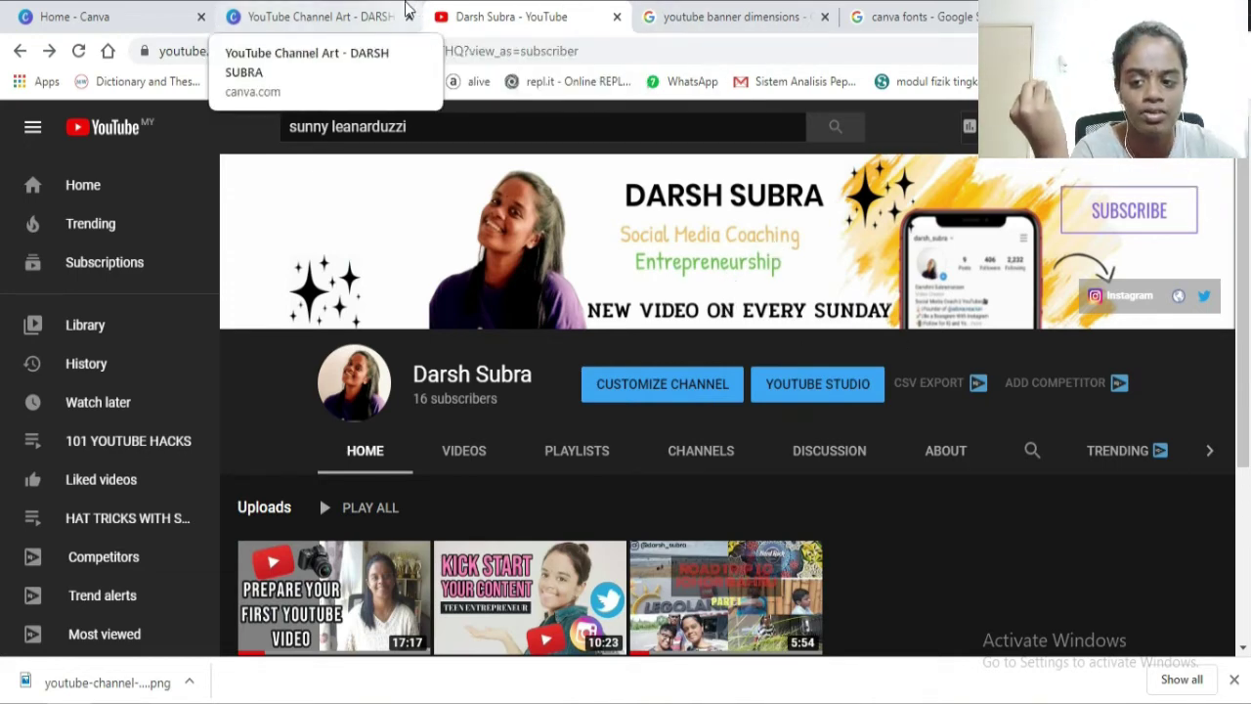
Return to the banner design, add a new heading and replace its placeholder text with "Journaling"
left_click(367, 10)
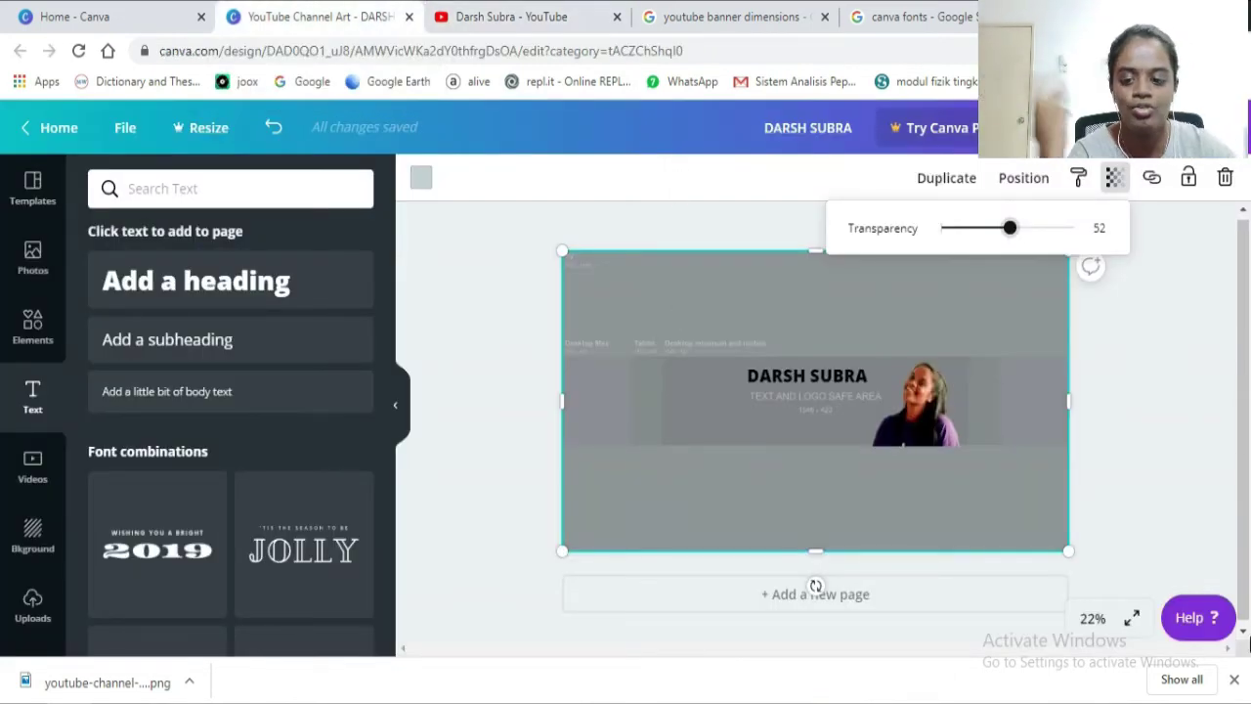
left_click(355, 284)
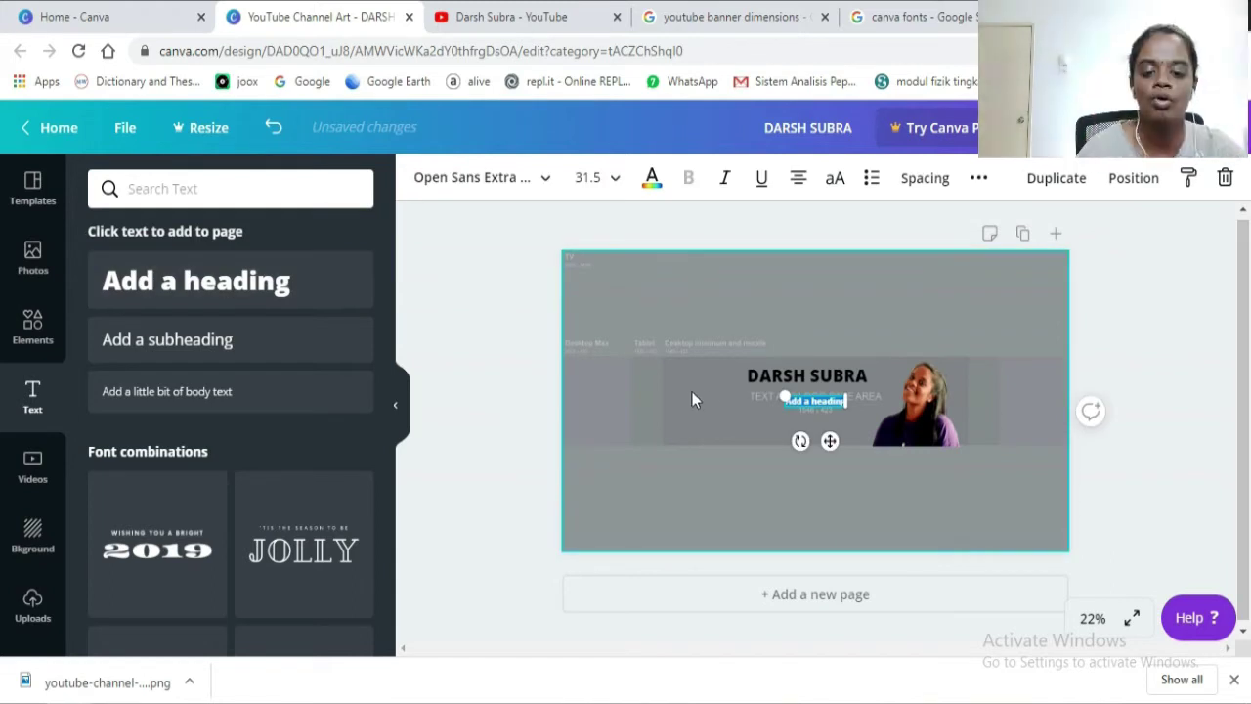
double_click(827, 400)
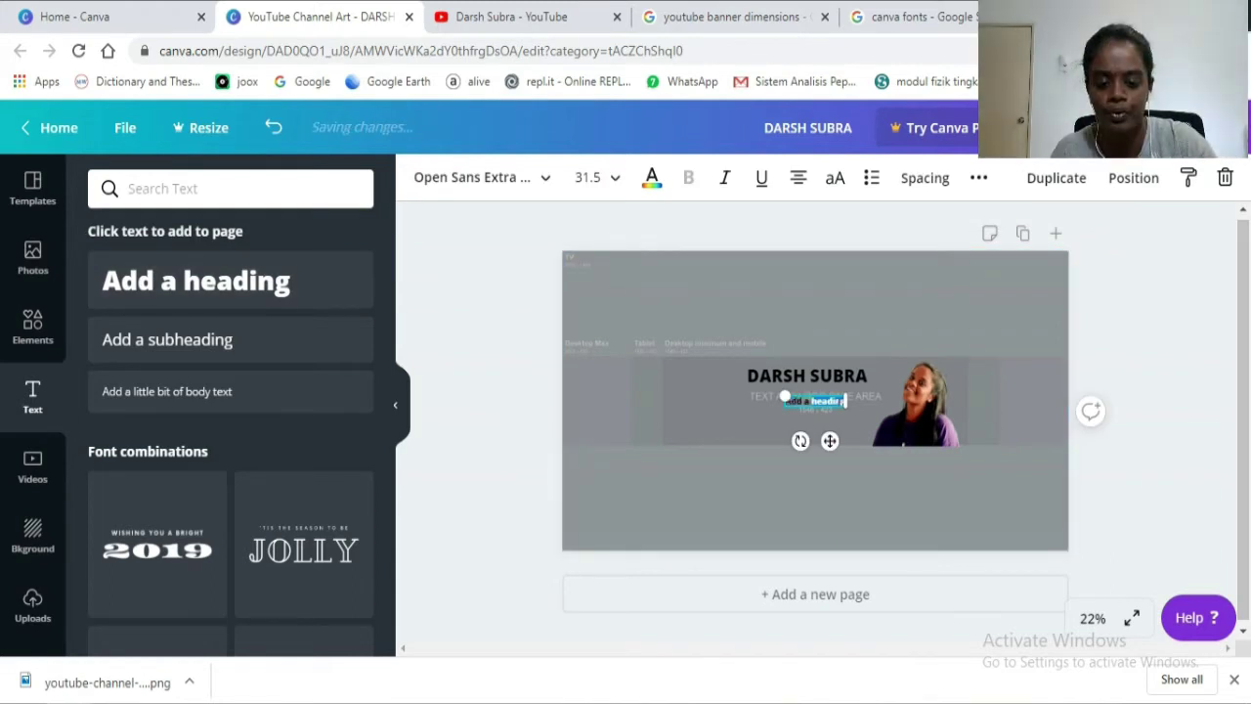
key("BackSpace")
key("BackSpace")
key("BackSpace")
key("BackSpace")
key("BackSpace")
key("BackSpace")
key("BackSpace")
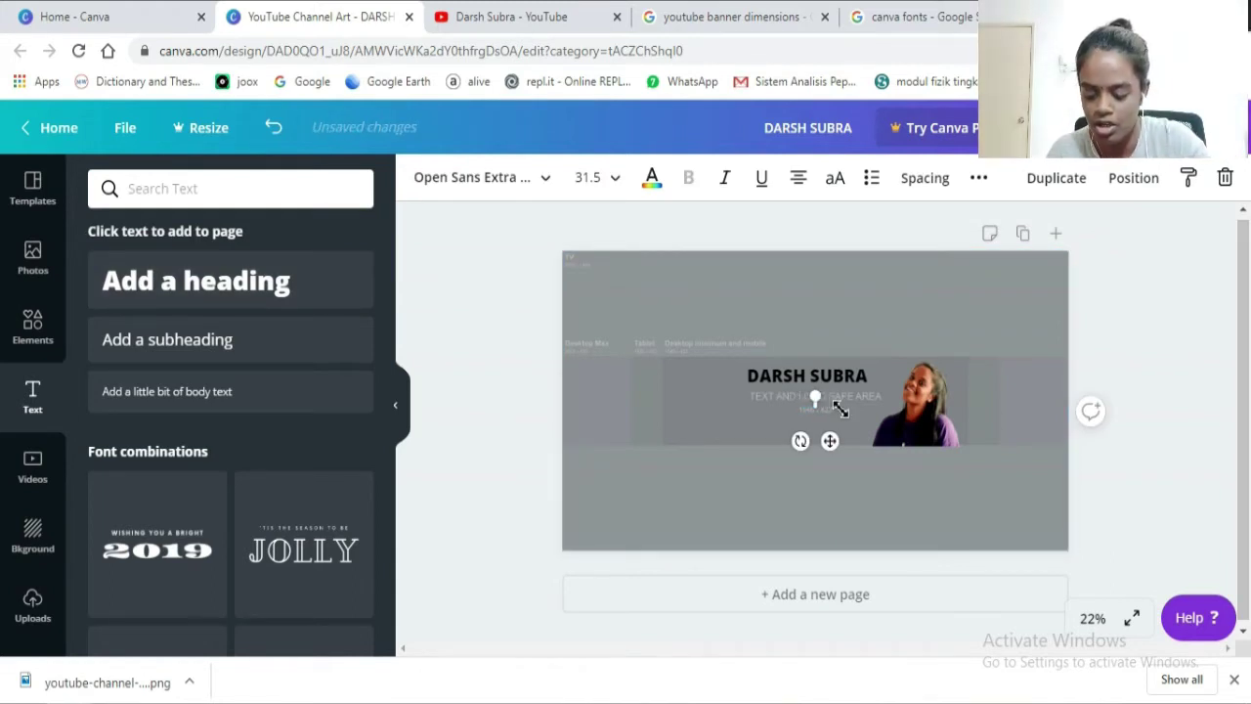
type("Journaling")
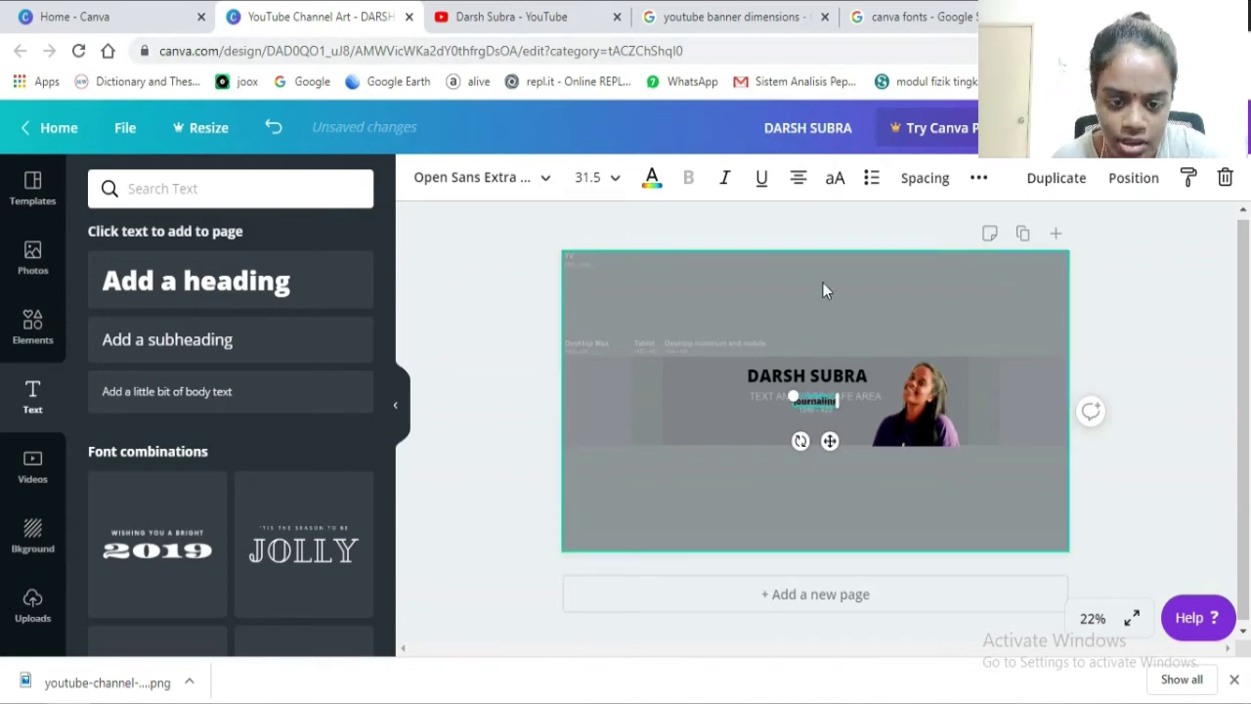
Convert the "Journaling" heading to uppercase and enlarge it to about size 40.3
left_click(835, 177)
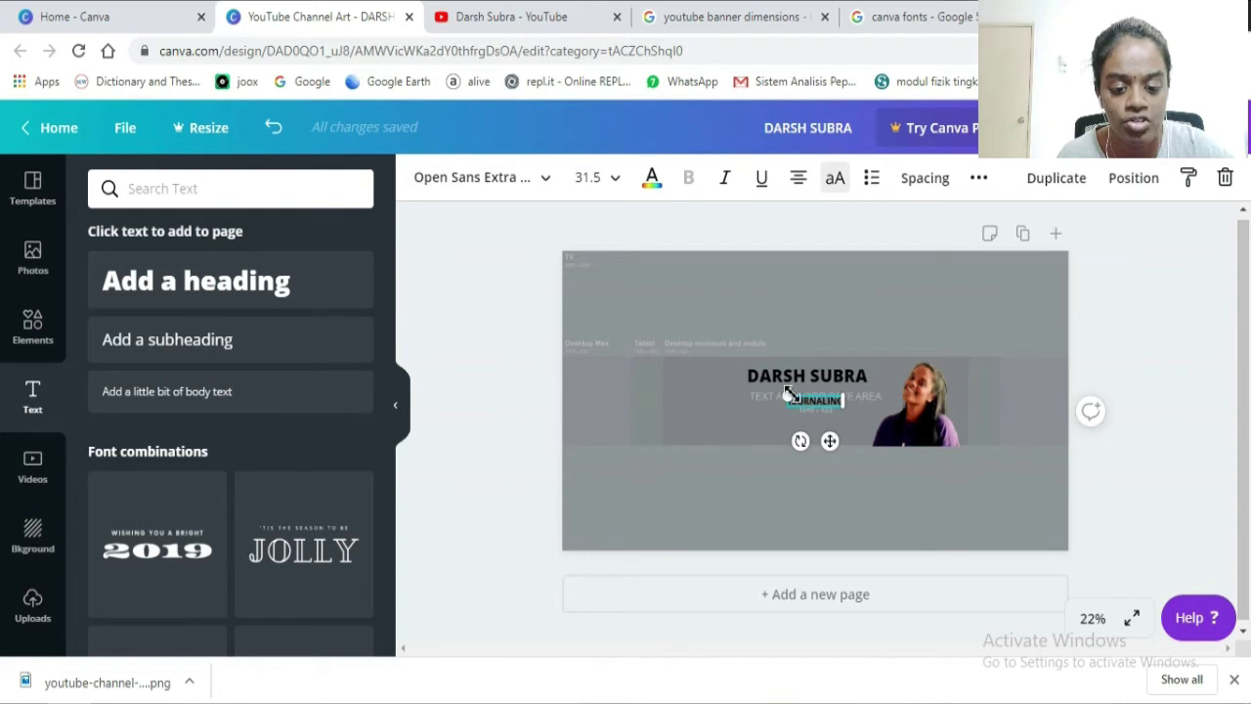
left_click_drag(788, 393, 772, 394)
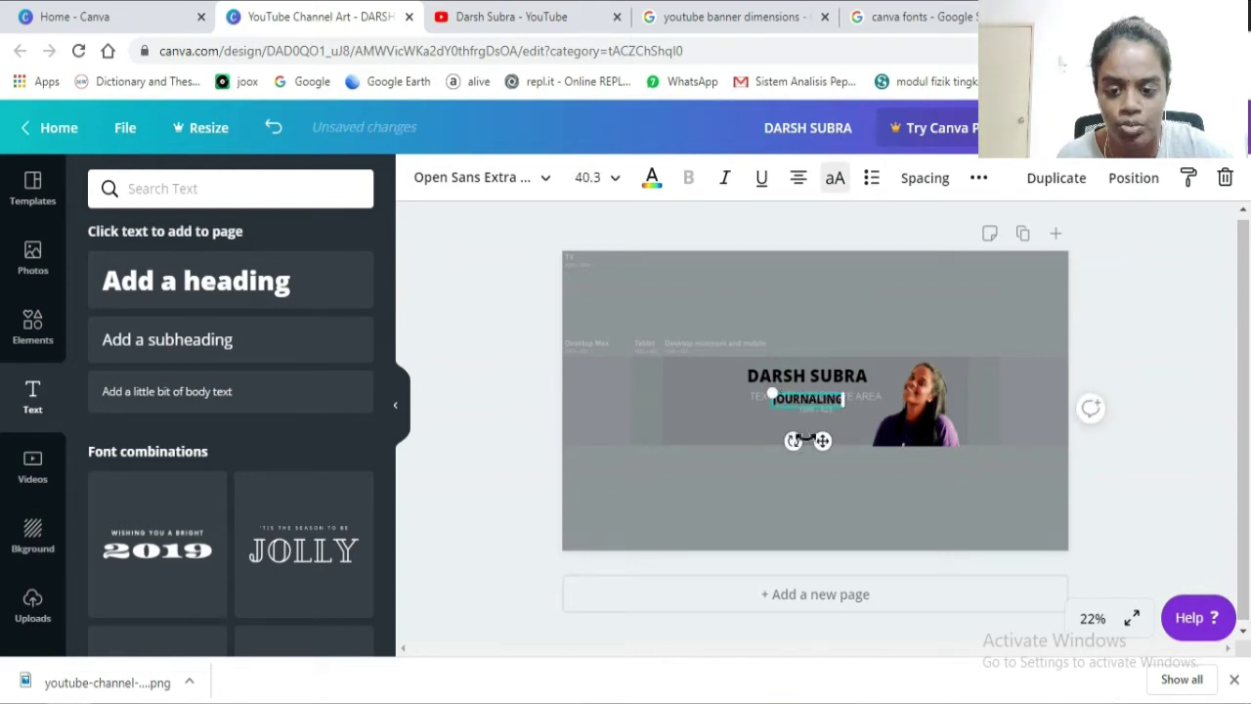
Colour the "JOURNALING" heading light blue
left_click(651, 178)
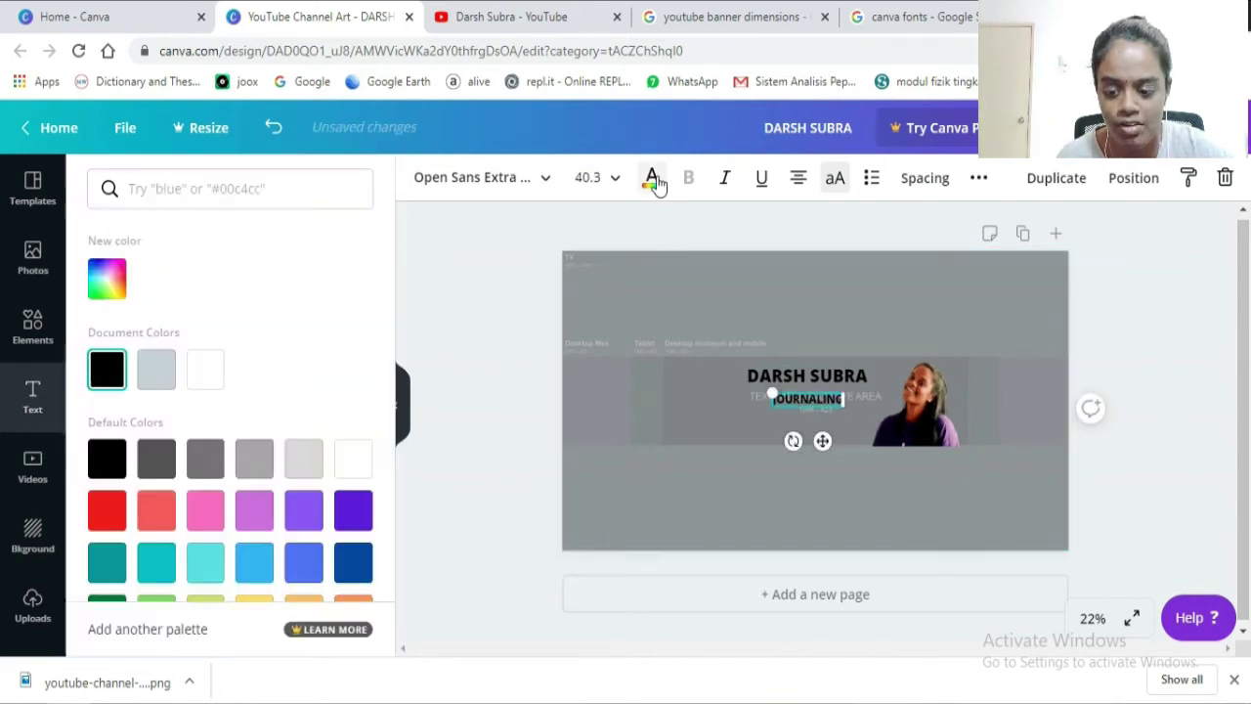
scroll(274, 527, "down", 1)
left_click(270, 516)
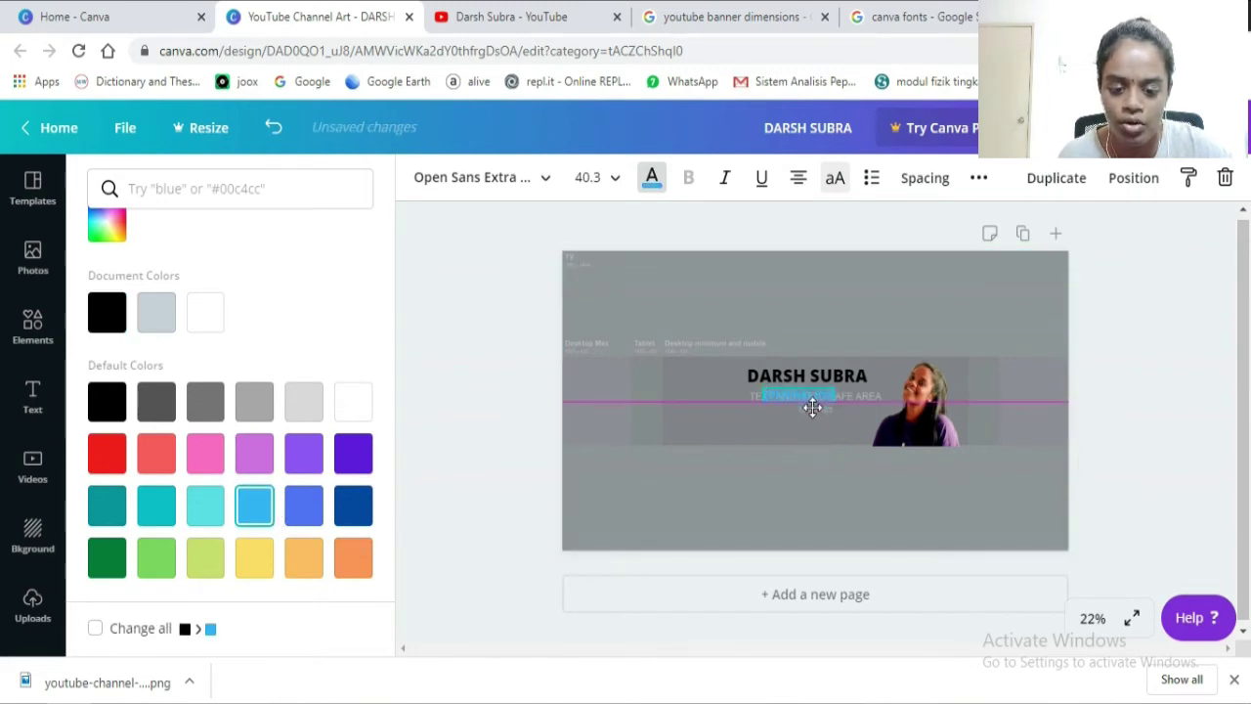
Set the "JOURNALING" heading in the Bryndan Write font at size 64, placed just beneath the name heading
left_click(542, 186)
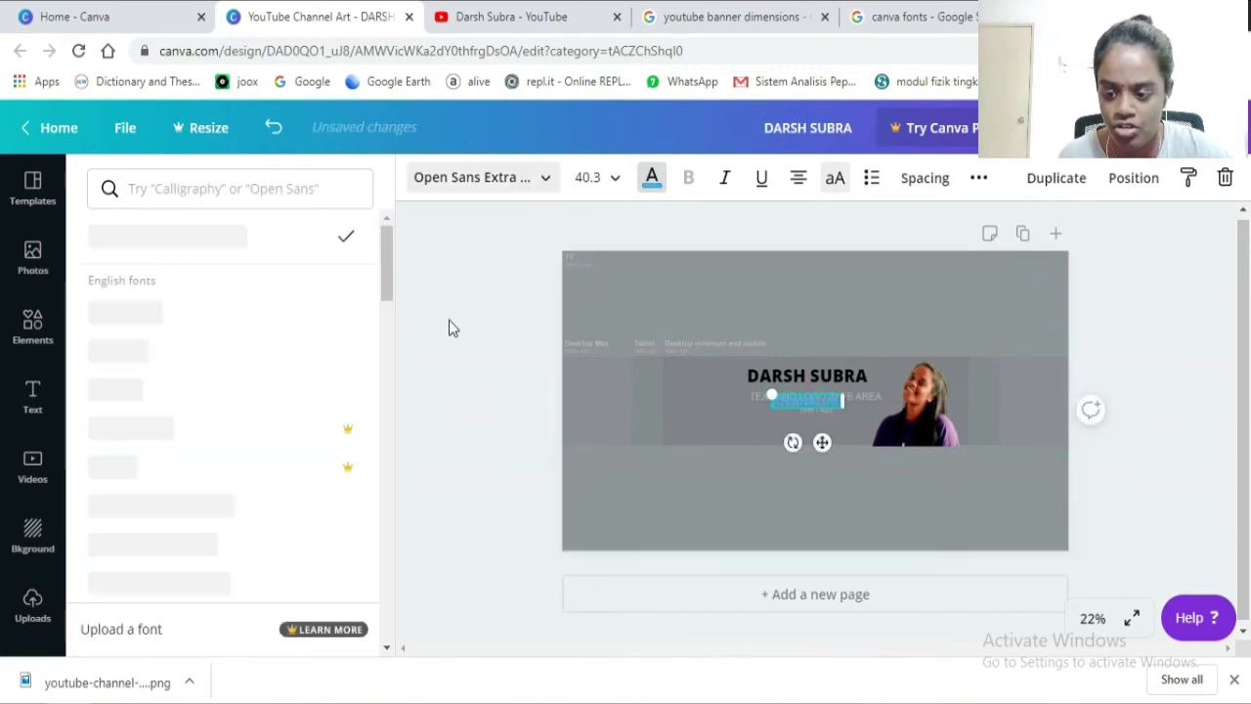
scroll(290, 391, "down", 10)
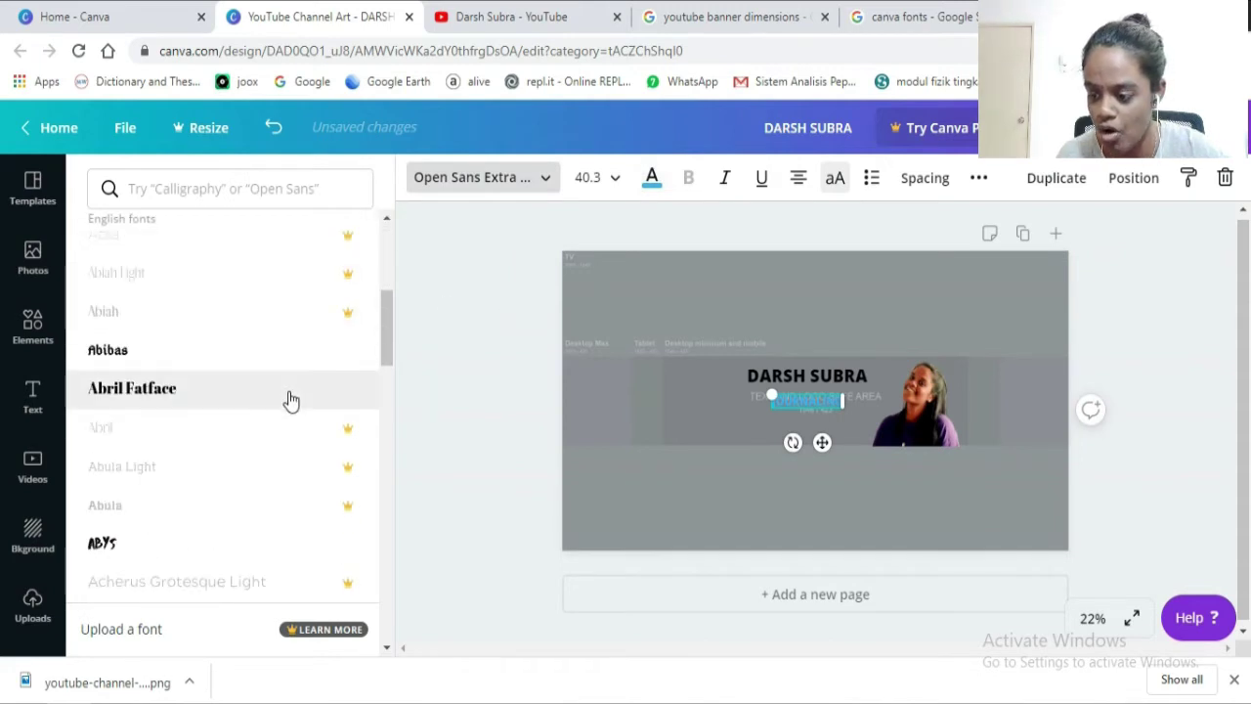
scroll(288, 407, "down", 10)
left_click(137, 253)
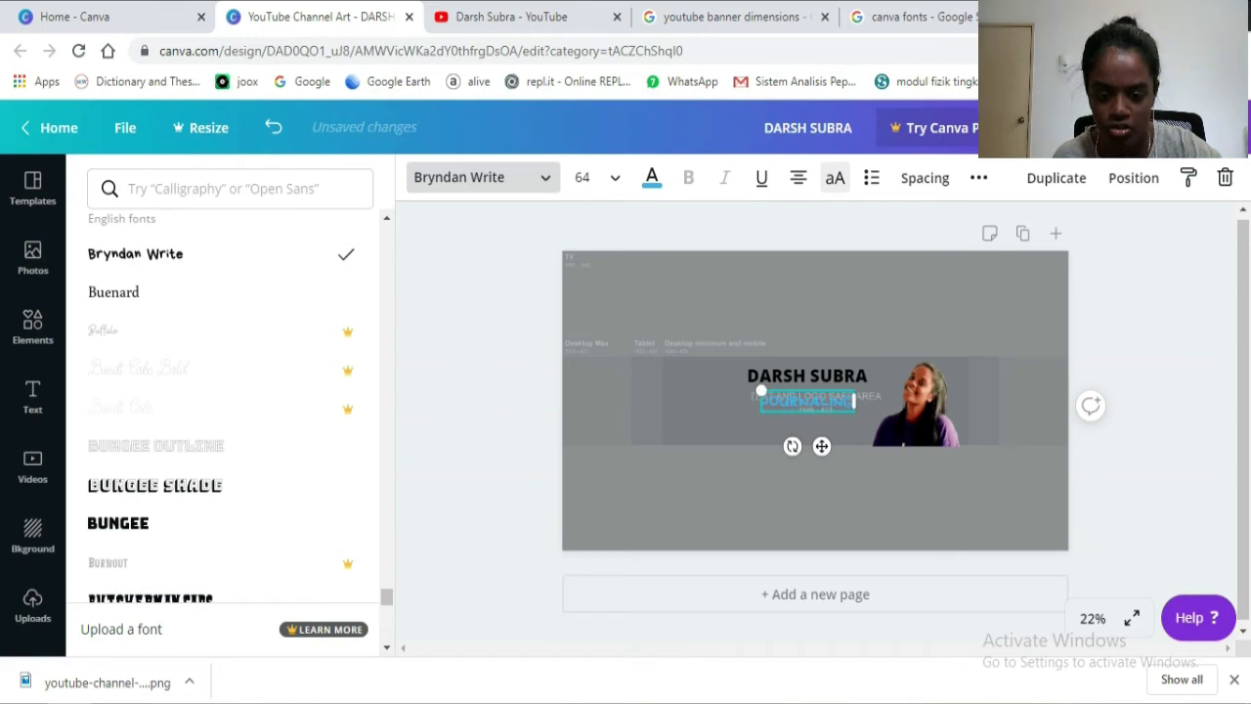
left_click_drag(836, 415, 826, 415)
left_click(864, 490)
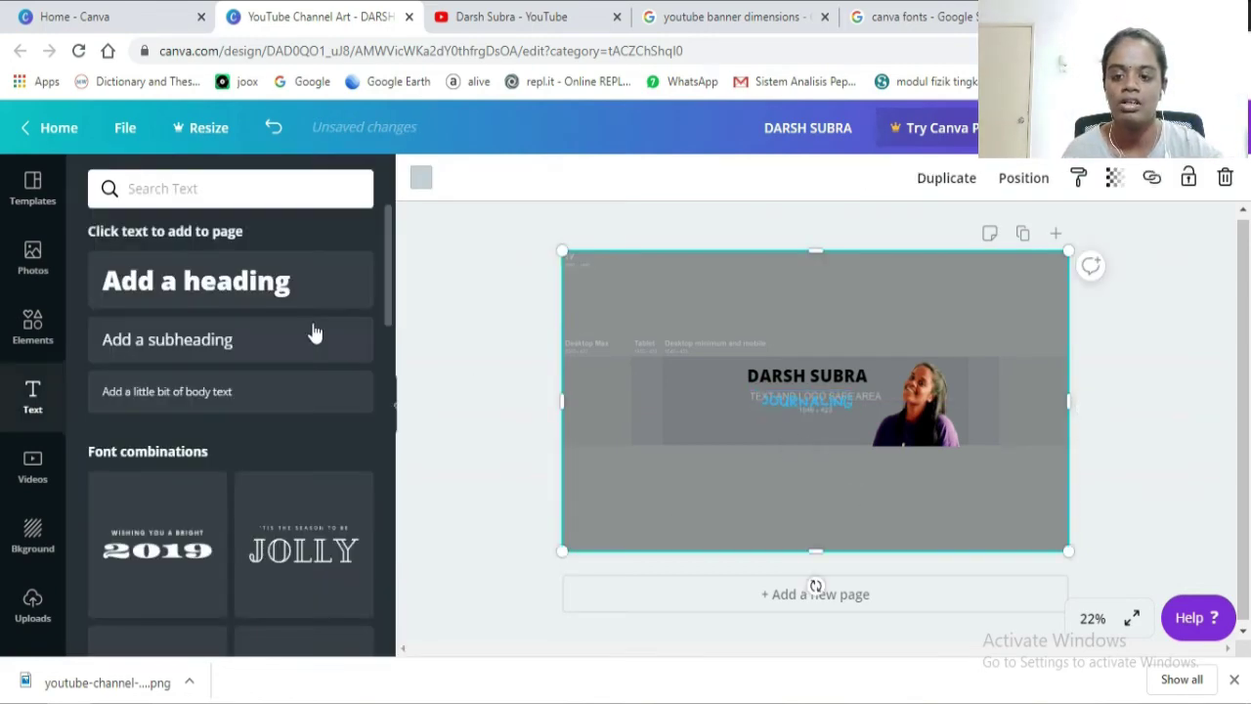
Search YouTube for "sunny leanarduzzi" and examine the banner wording and layout on the Sunny Lenarduzzi channel page
left_click(488, 14)
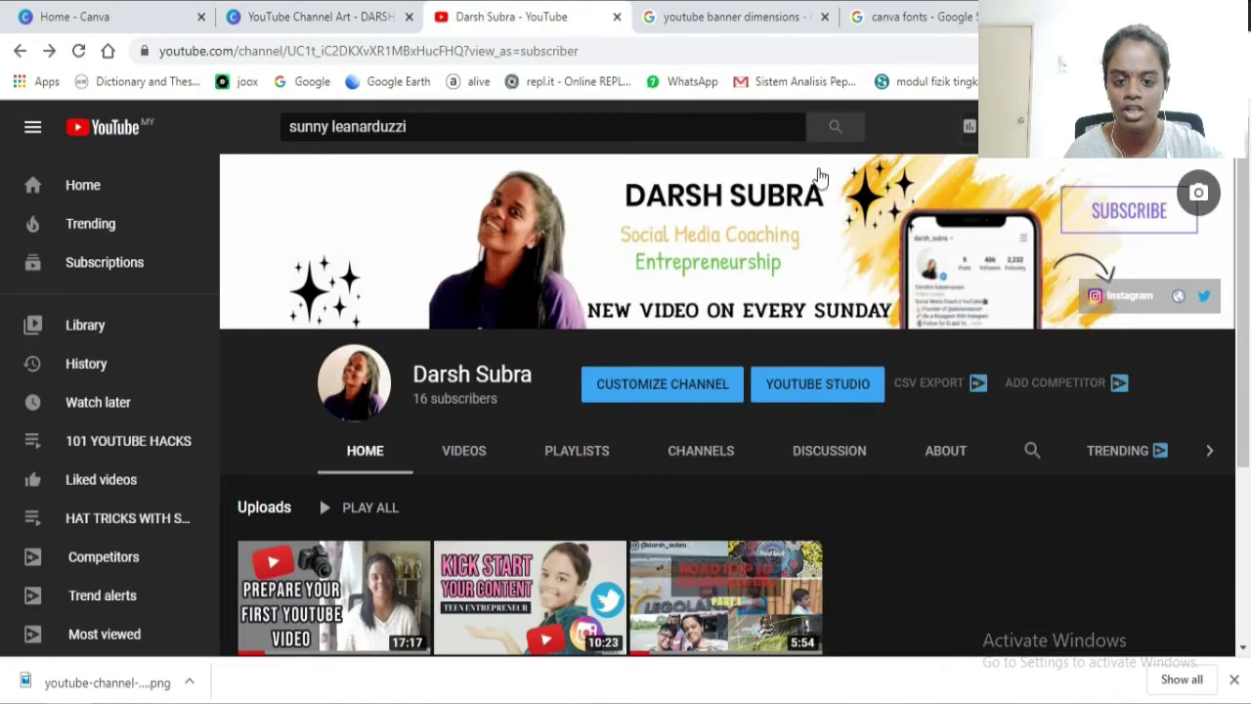
left_click(846, 126)
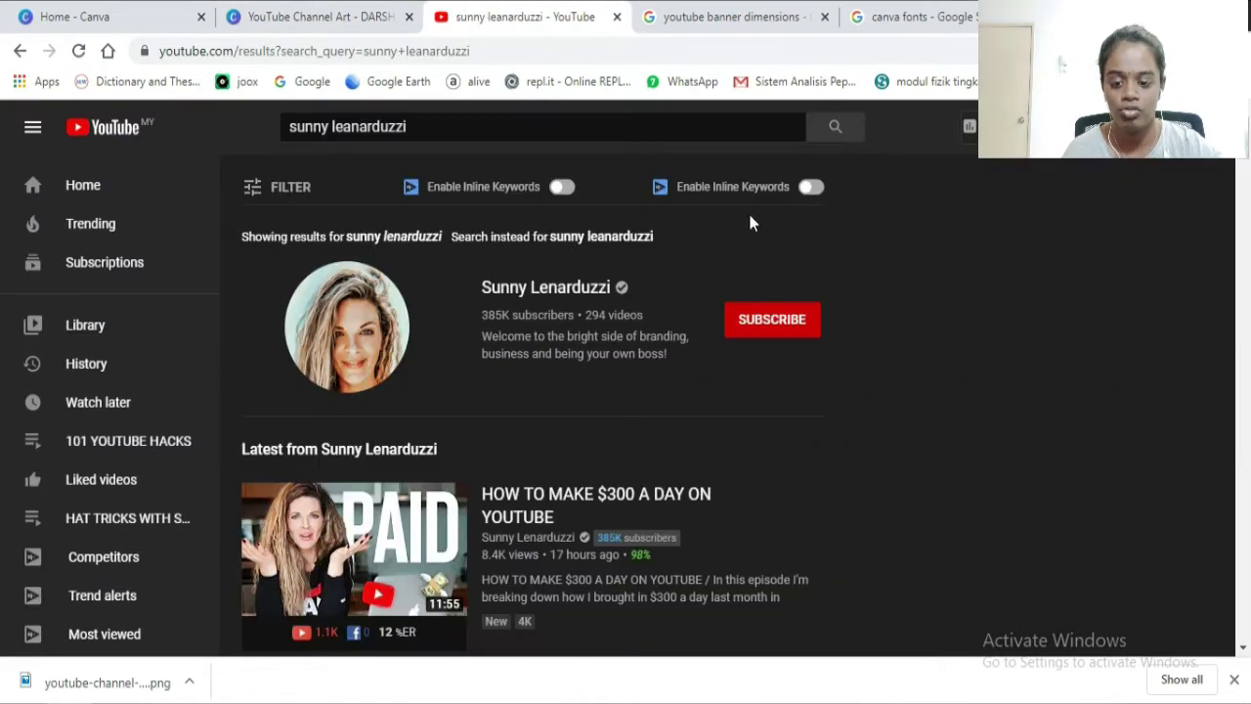
left_click(572, 284)
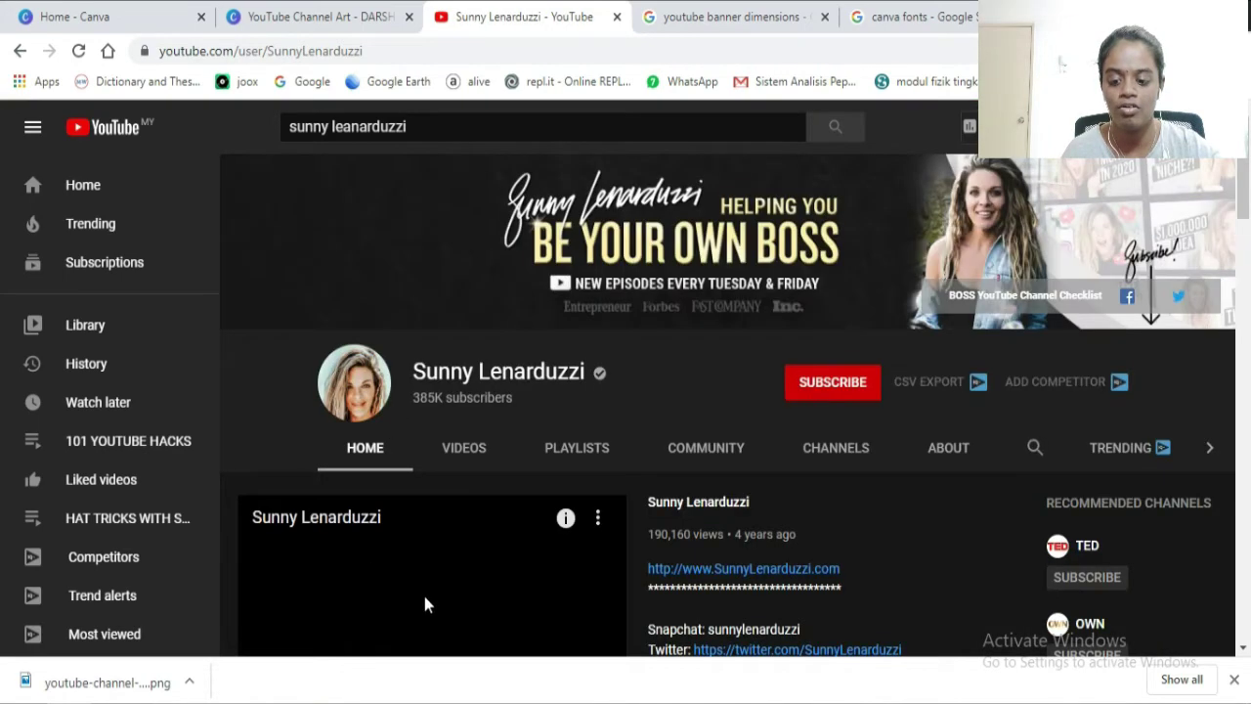
left_click(419, 582)
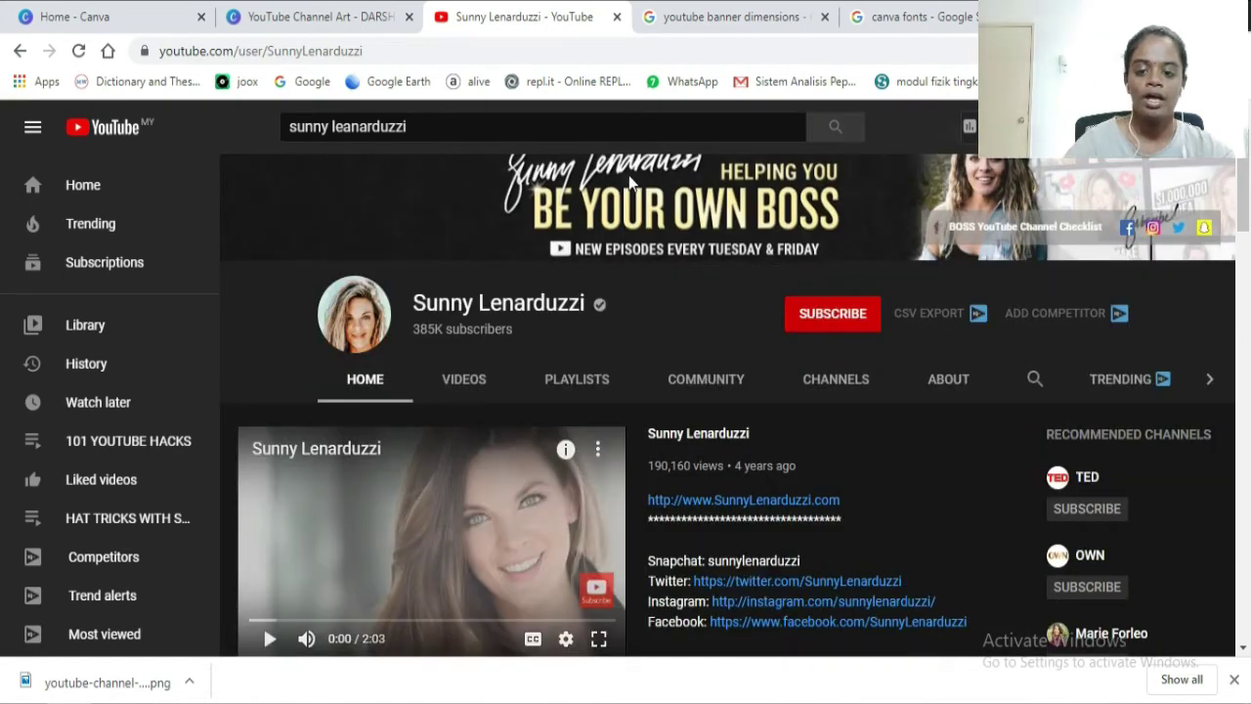
scroll(651, 231, "up", 1)
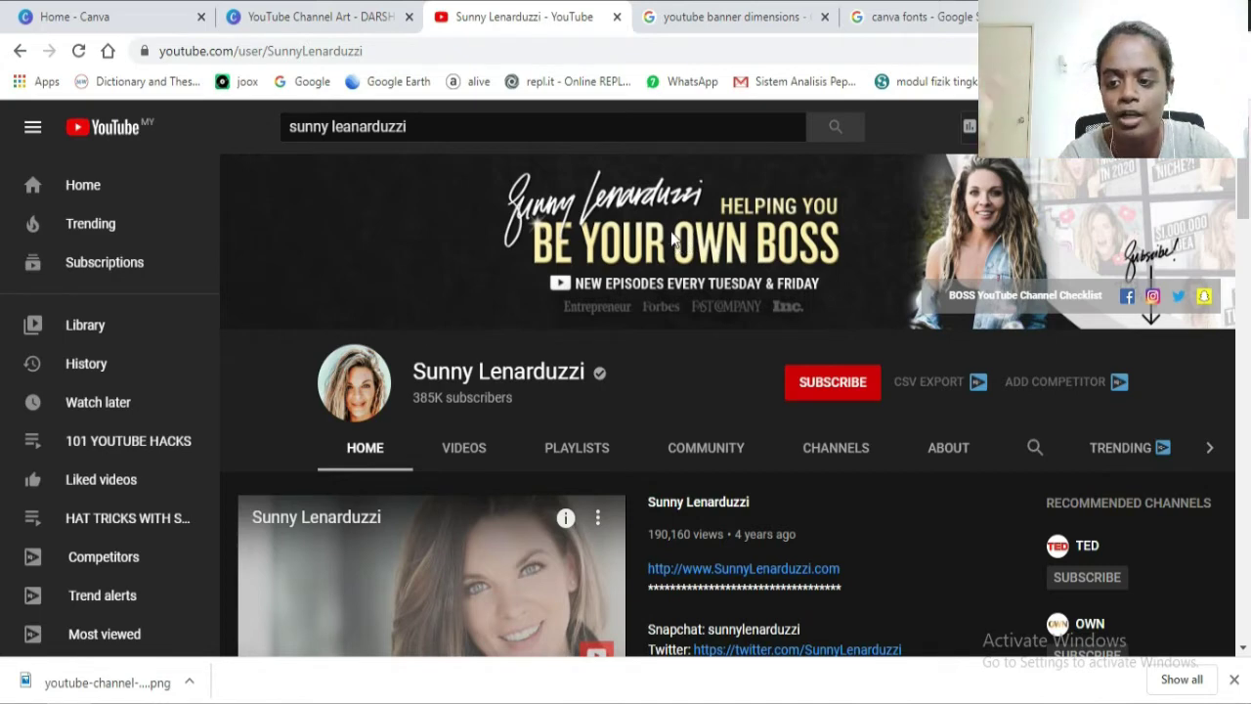
left_click(359, 12)
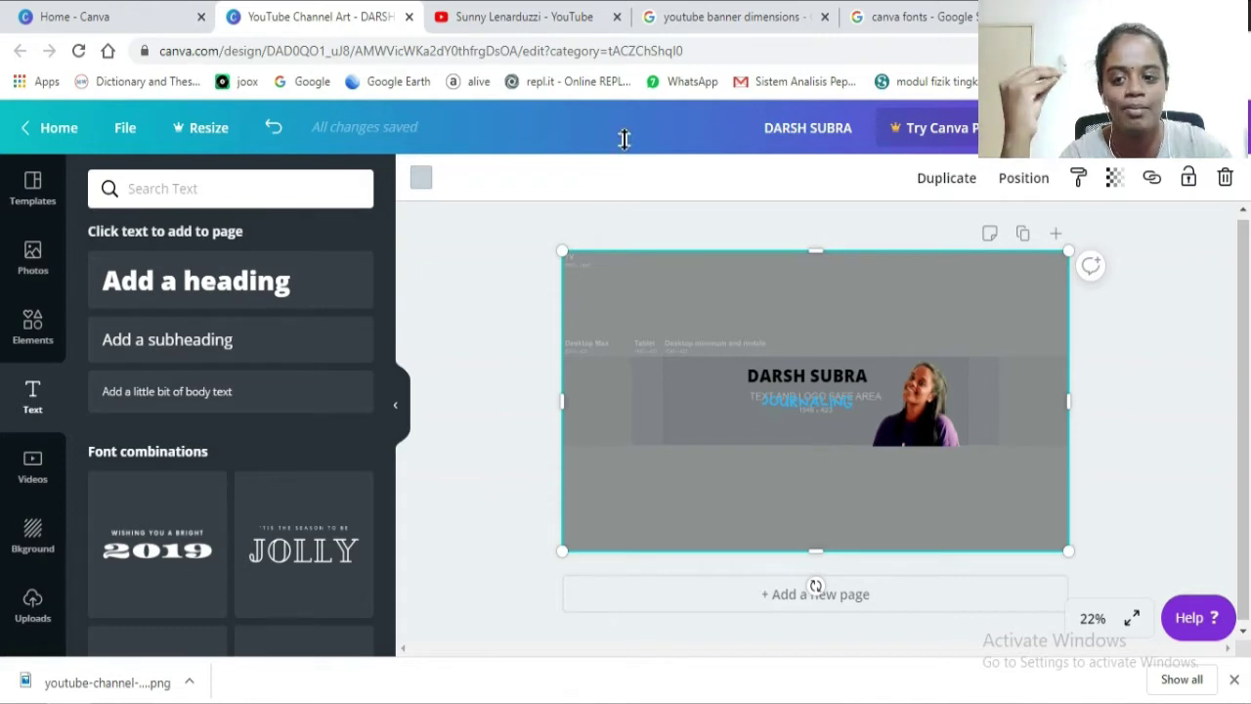
left_click(567, 14)
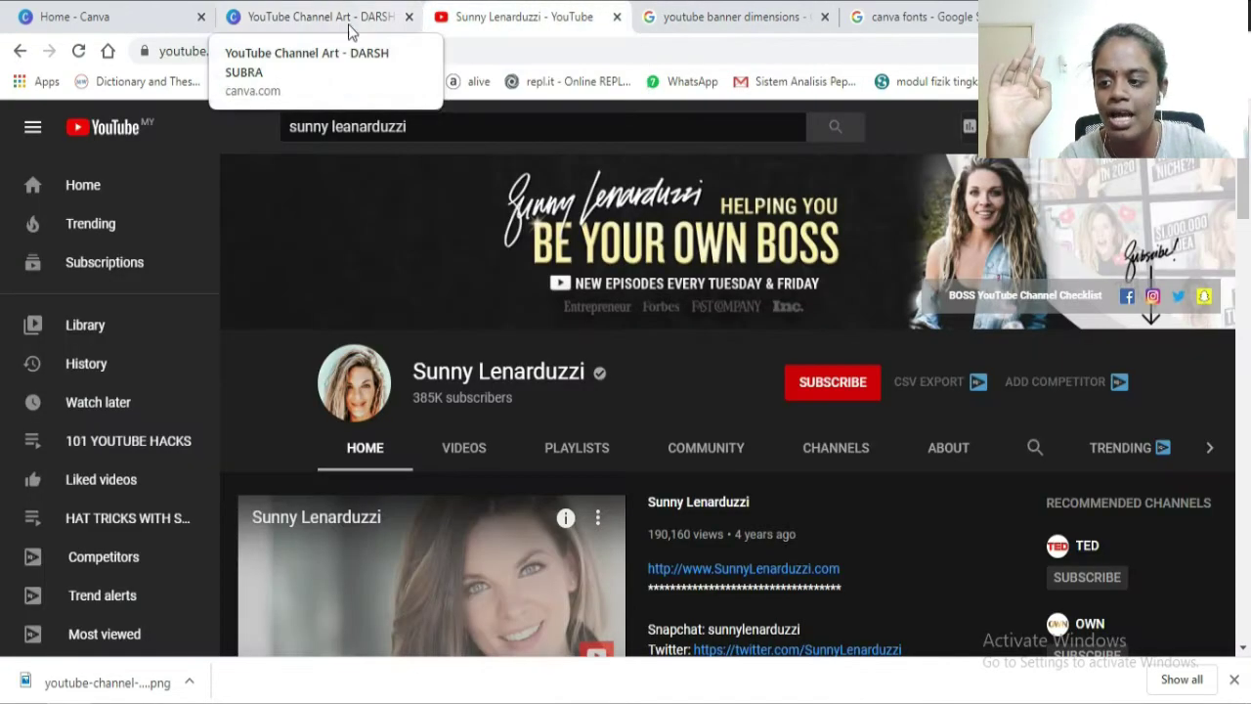
left_click(21, 52)
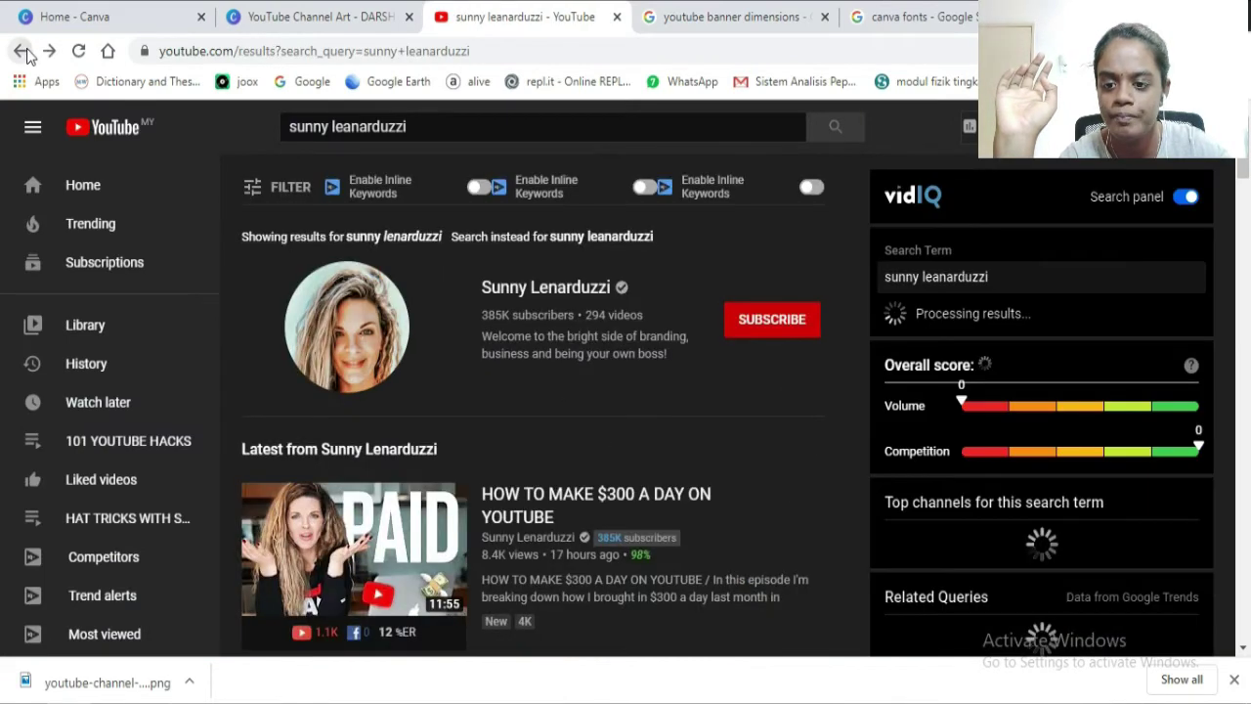
left_click(22, 52)
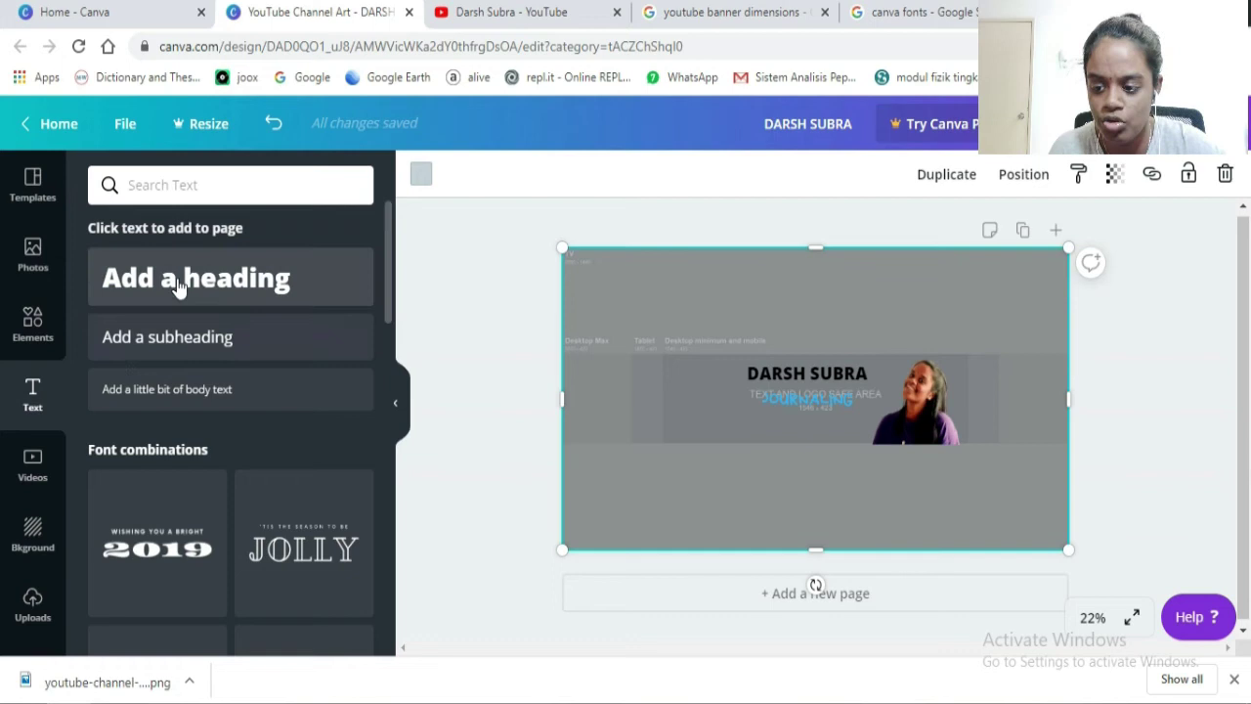
Add a heading reading "NEW VIDEOS ON EVERY MONDAY" beneath "JOURNALING", in Abhaya Libre SemiBold at about size 33.6
left_click(178, 283)
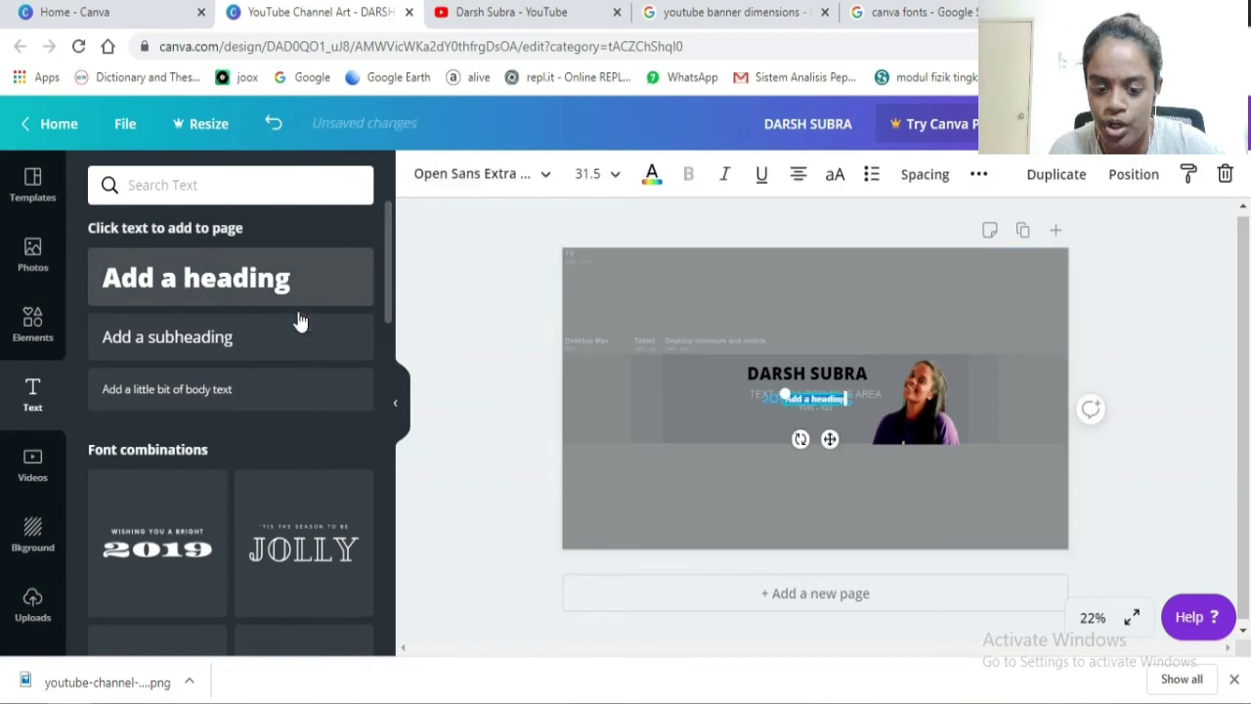
left_click_drag(784, 395, 833, 403)
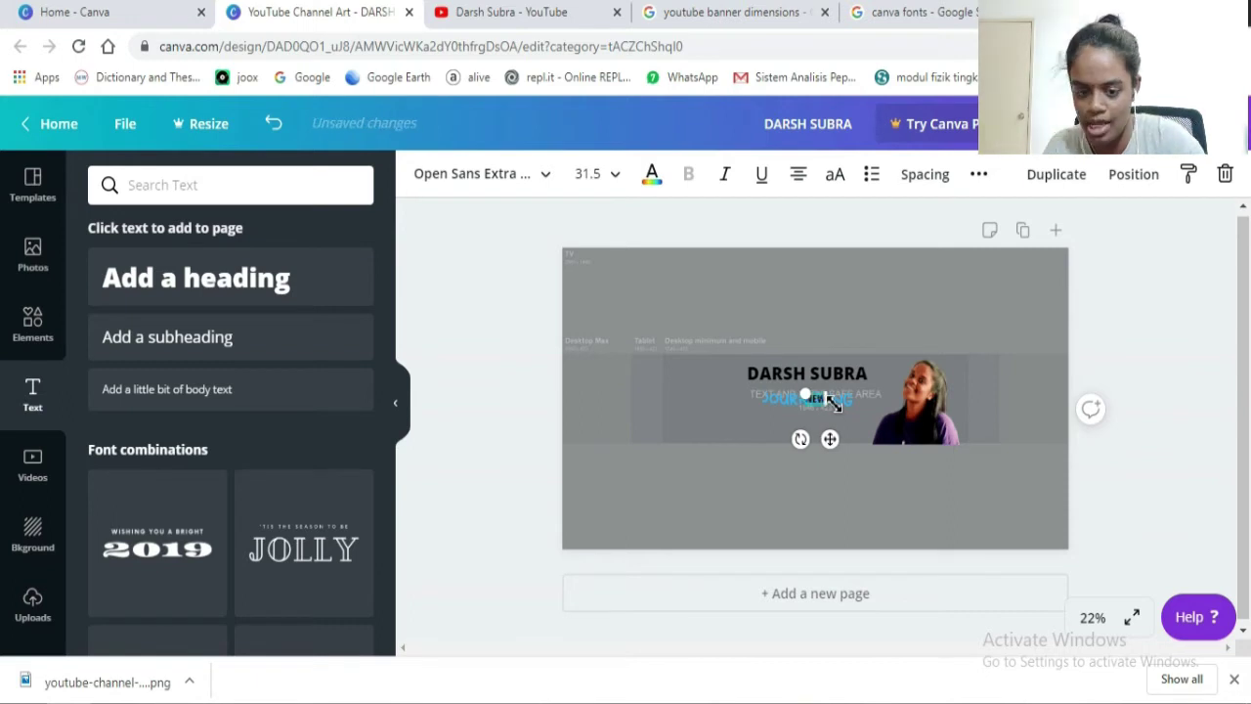
left_click_drag(833, 402, 838, 399)
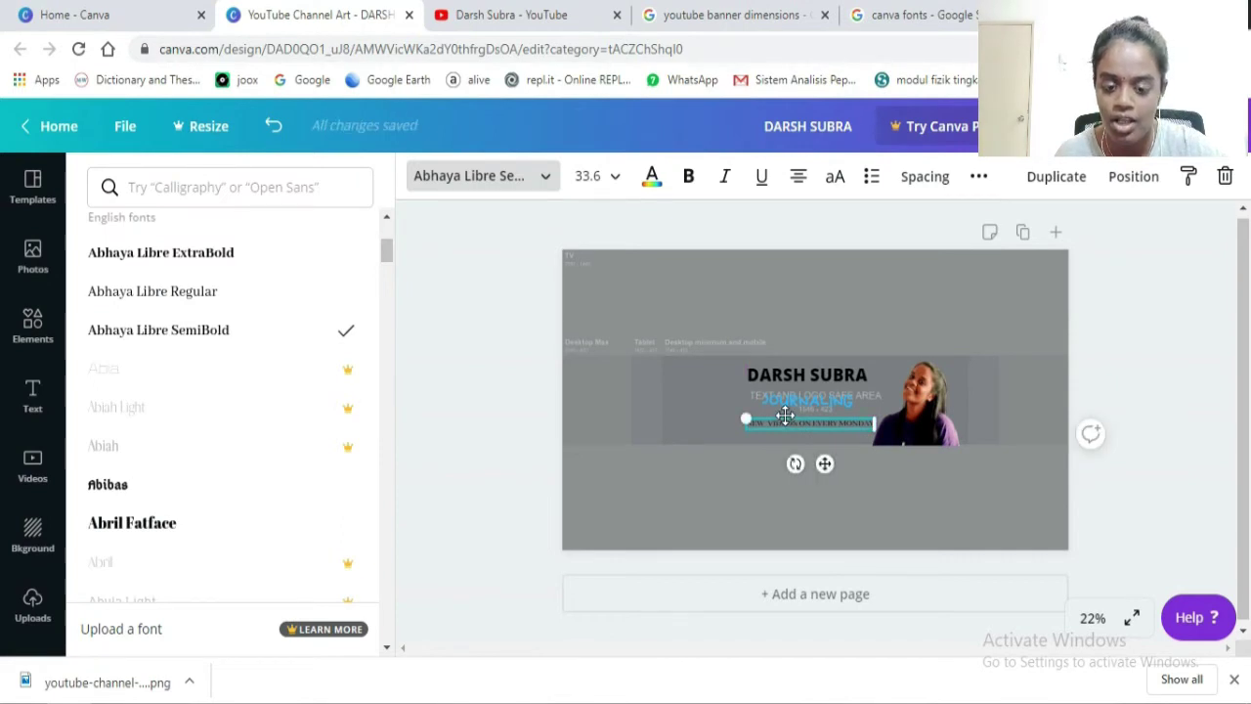
left_click(779, 419)
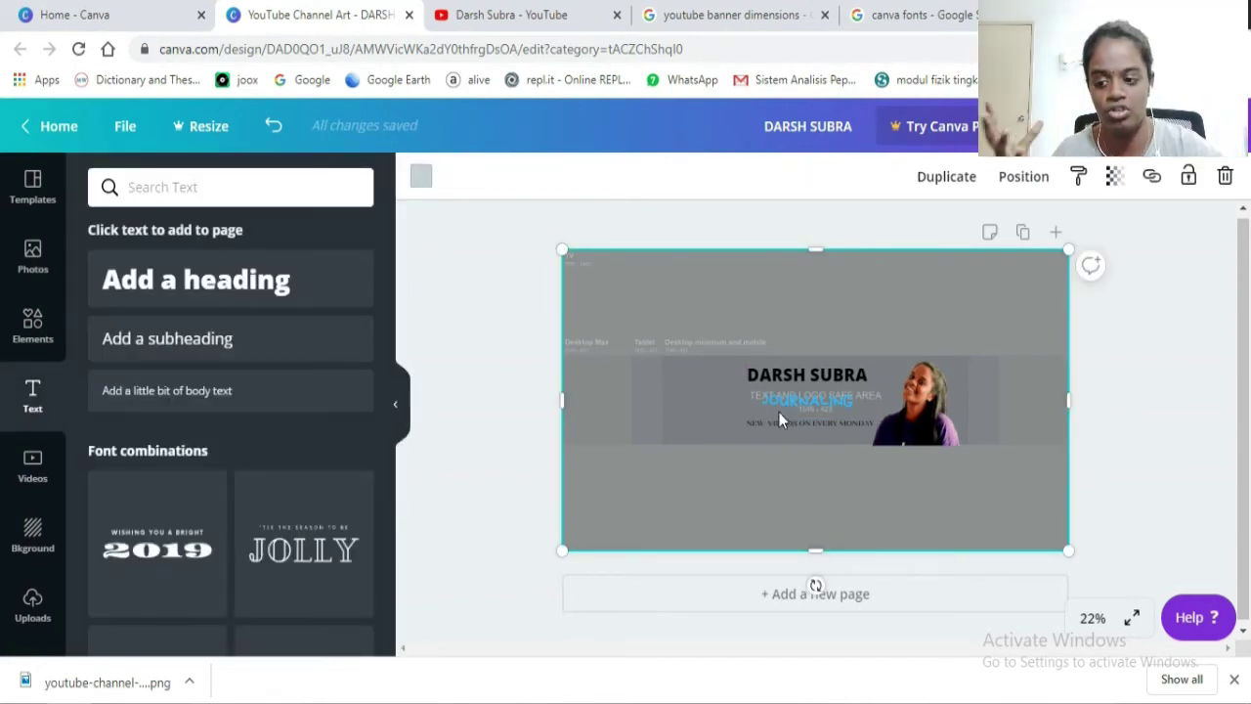
Set the "NEW VIDEOS ON EVERY MONDAY" text to font size 36 and make it bold
left_click(805, 422)
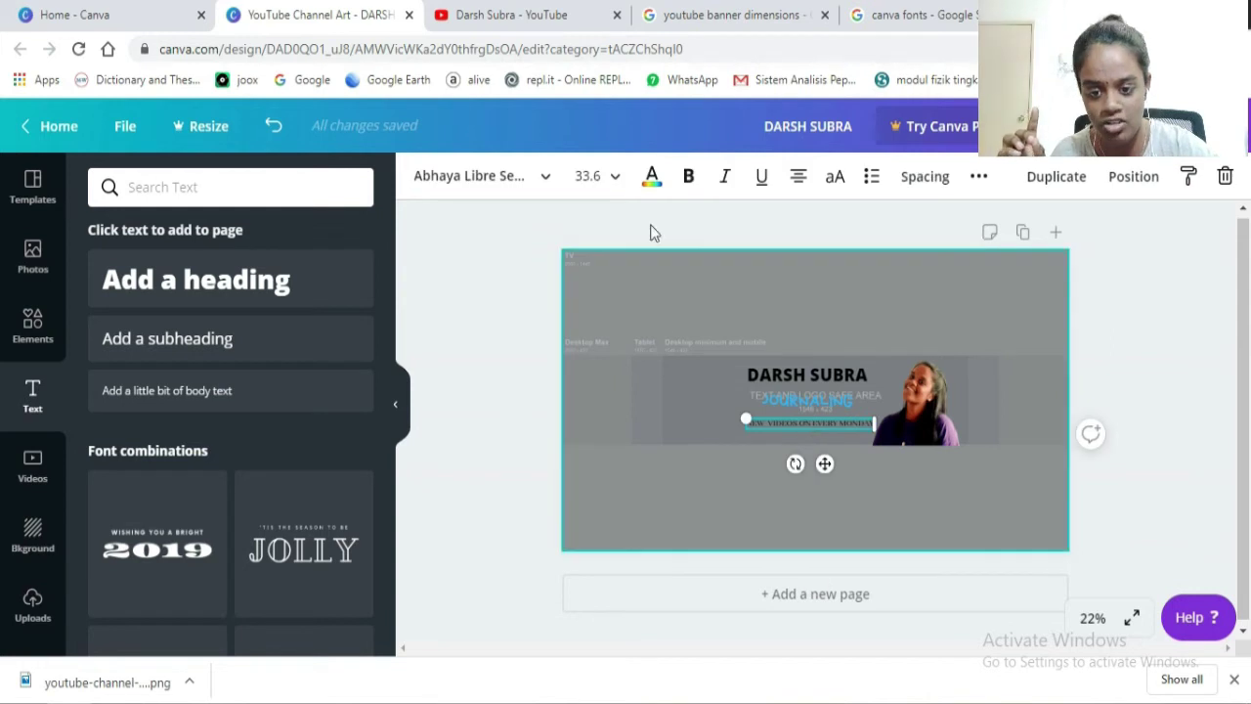
left_click(618, 180)
scroll(601, 489, "down", 5)
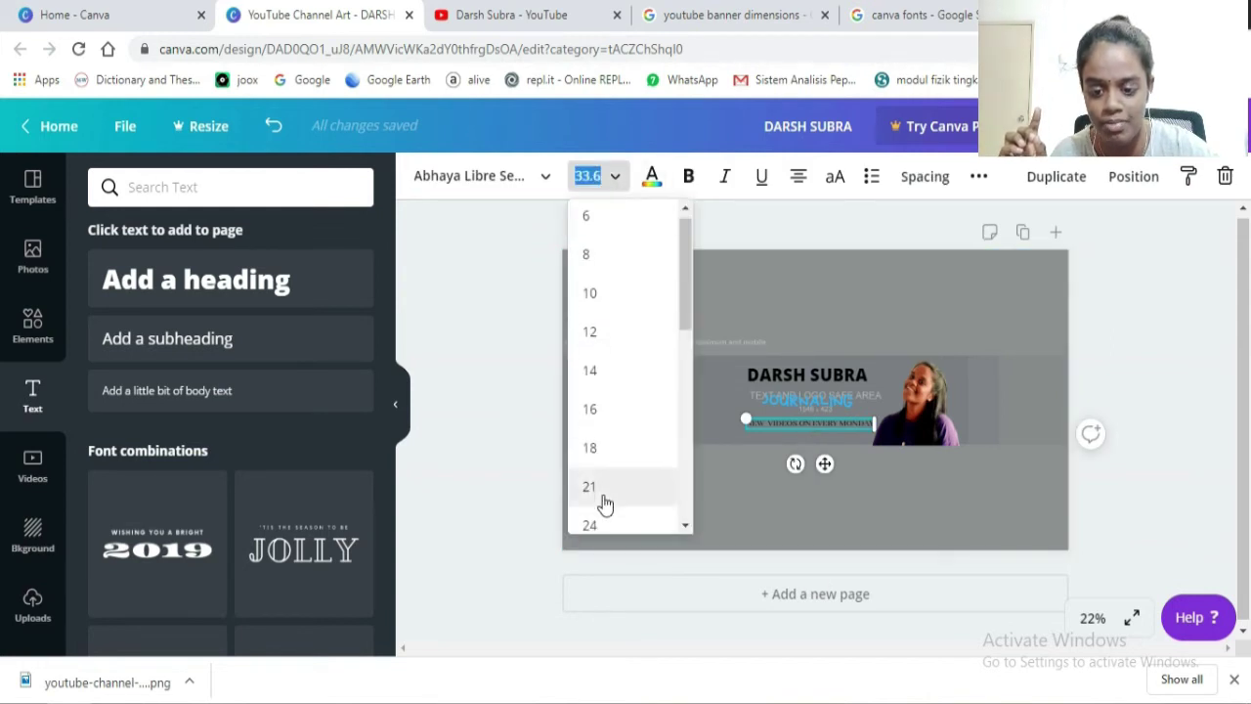
scroll(611, 296, "up", 1)
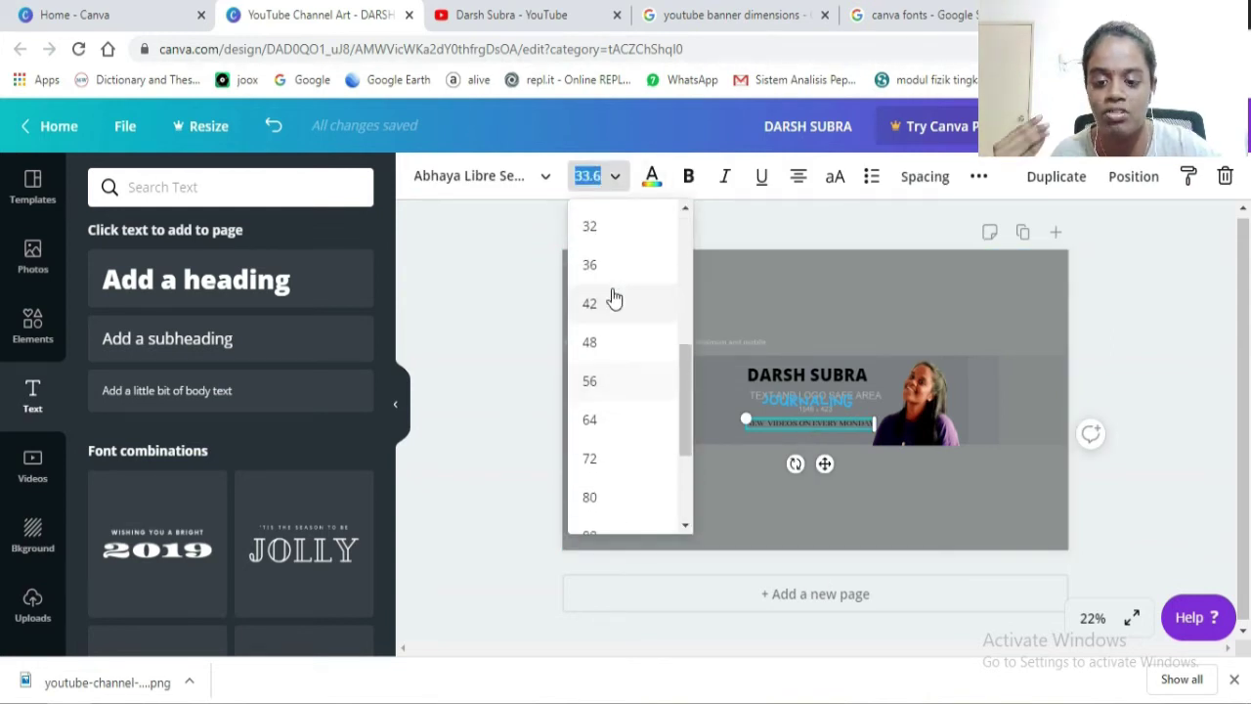
left_click(592, 269)
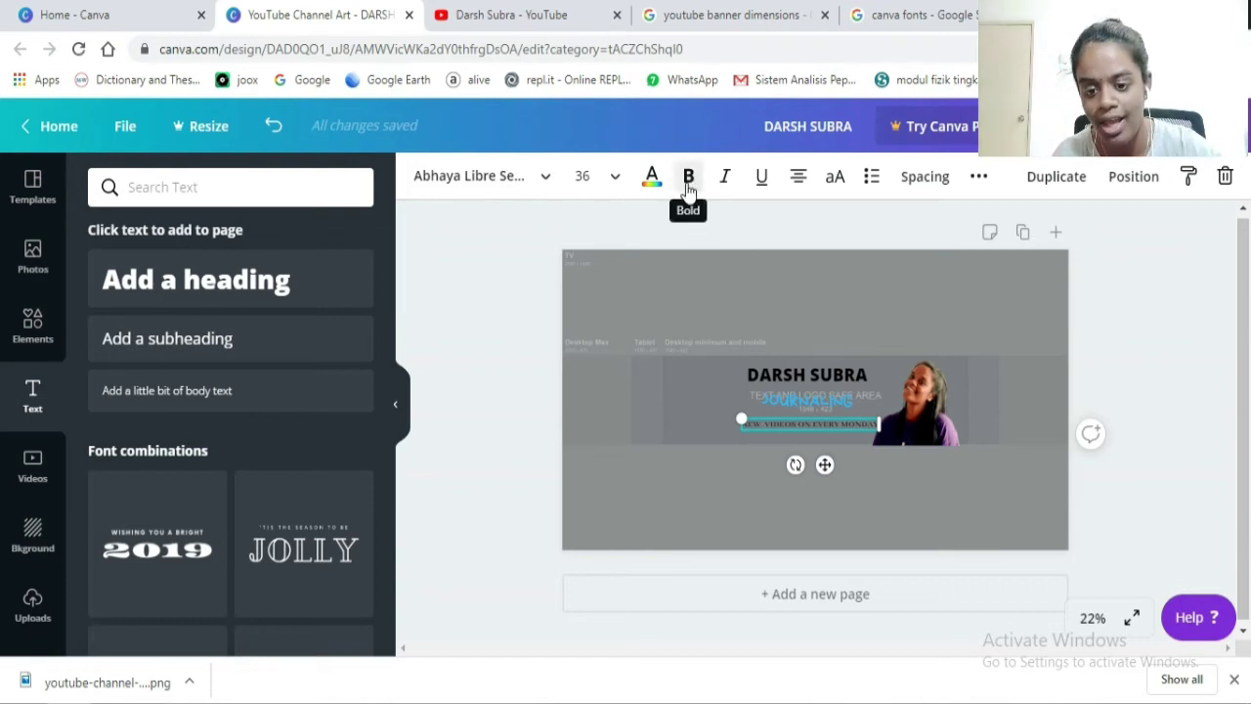
left_click(688, 181)
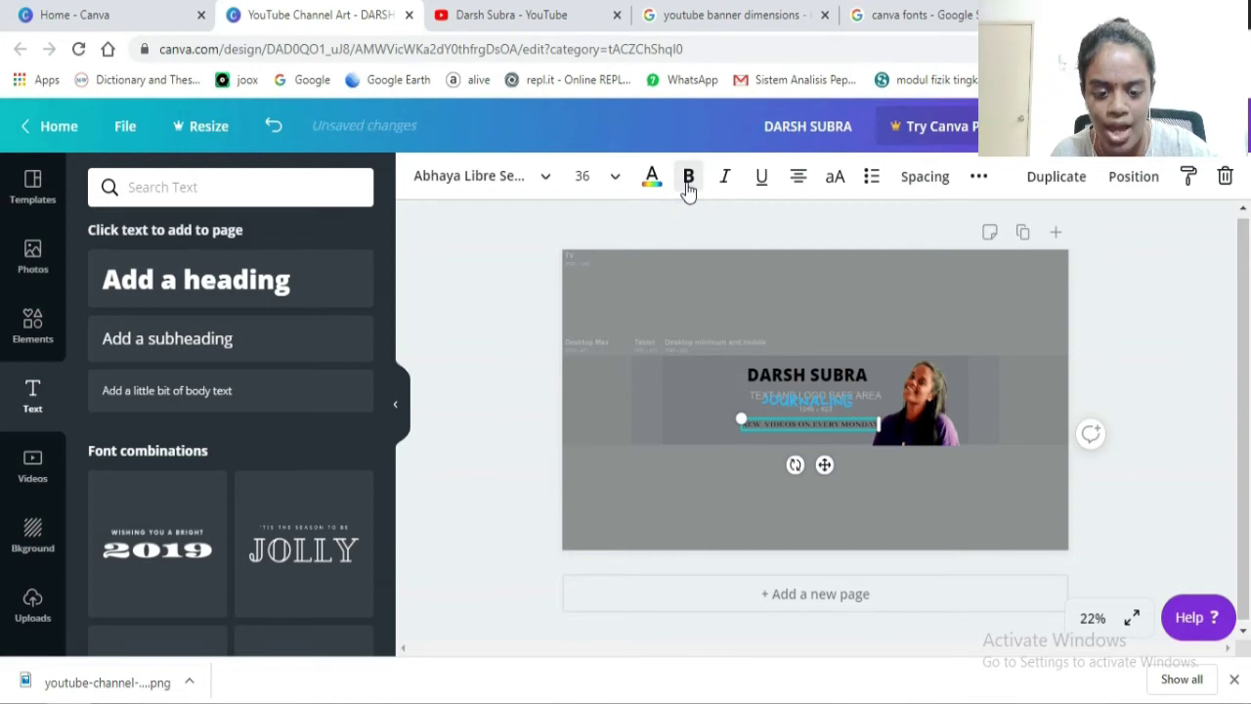
Enlarge the "NEW VIDEOS ON EVERY MONDAY" text to about size 44.7 so it fits beside the portrait
left_click(617, 178)
scroll(591, 390, "down", 2)
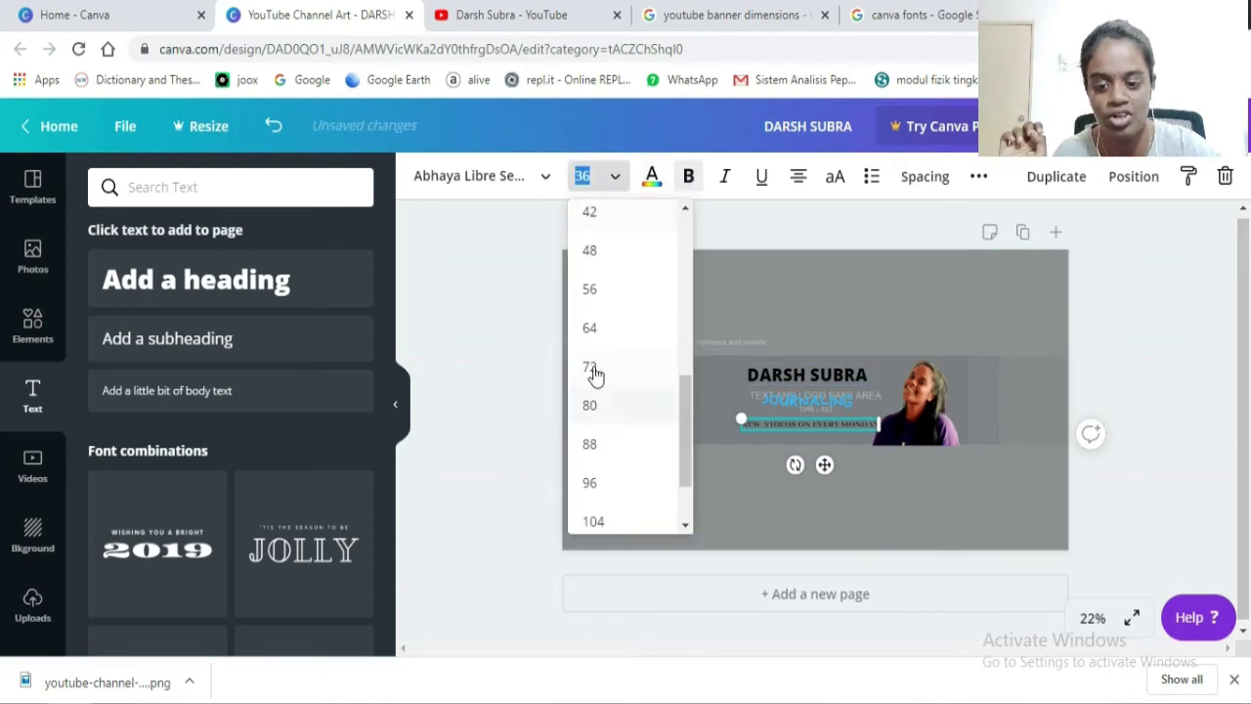
left_click(590, 289)
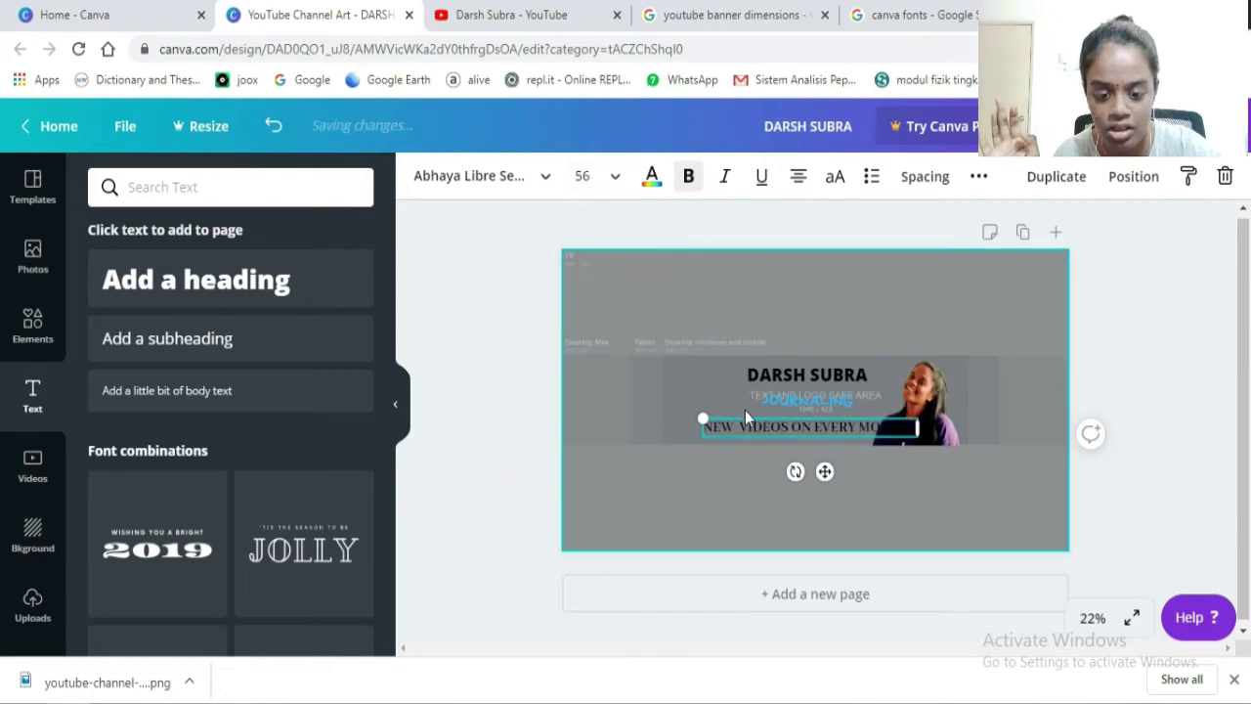
left_click_drag(704, 419, 753, 422)
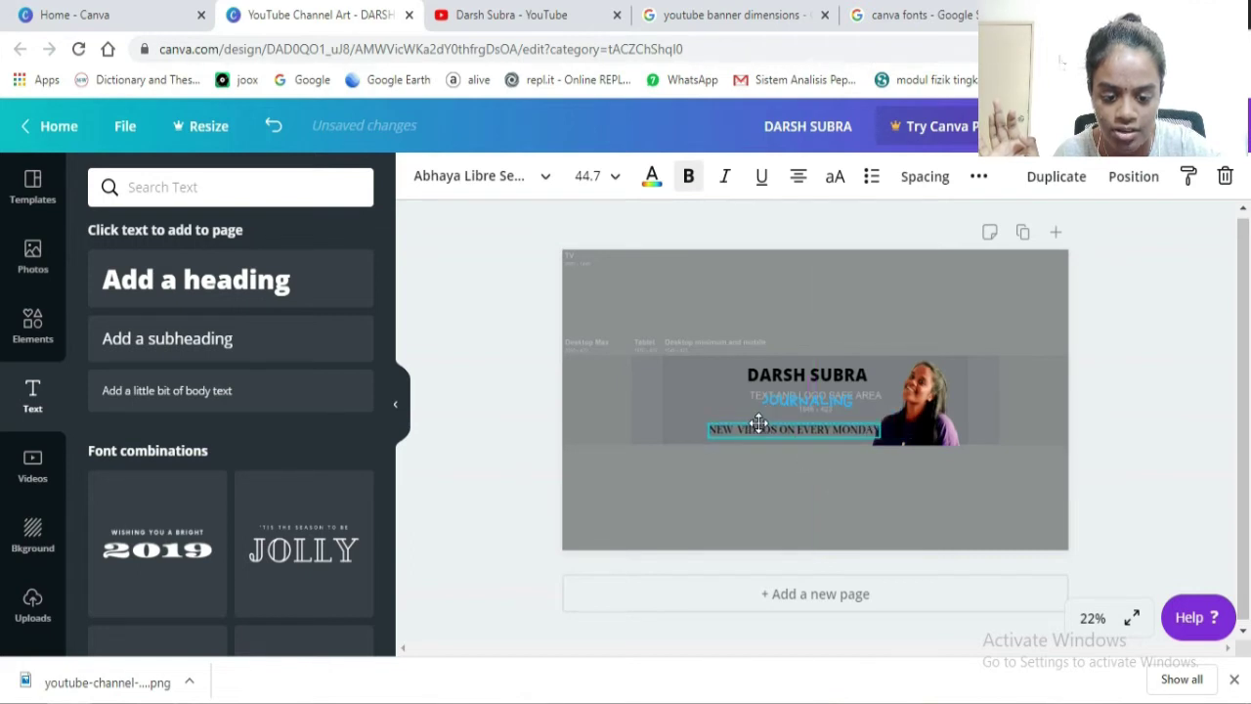
Shift the "JOURNALING" text and the name heading slightly left, centred above the upload schedule text
left_click(779, 402)
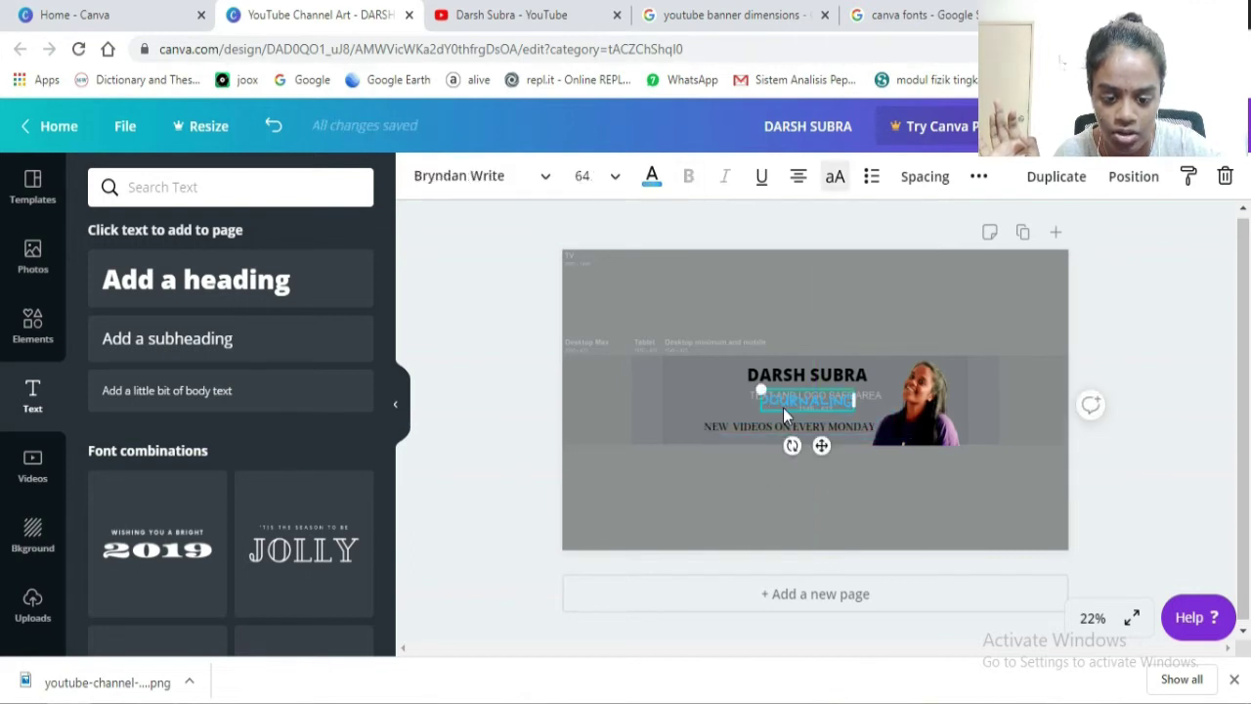
left_click_drag(783, 401, 773, 383)
left_click(777, 379)
Add the pink leaf plant from the Bold Foliage elements, shrink it and place it left of the name heading
left_click(24, 611)
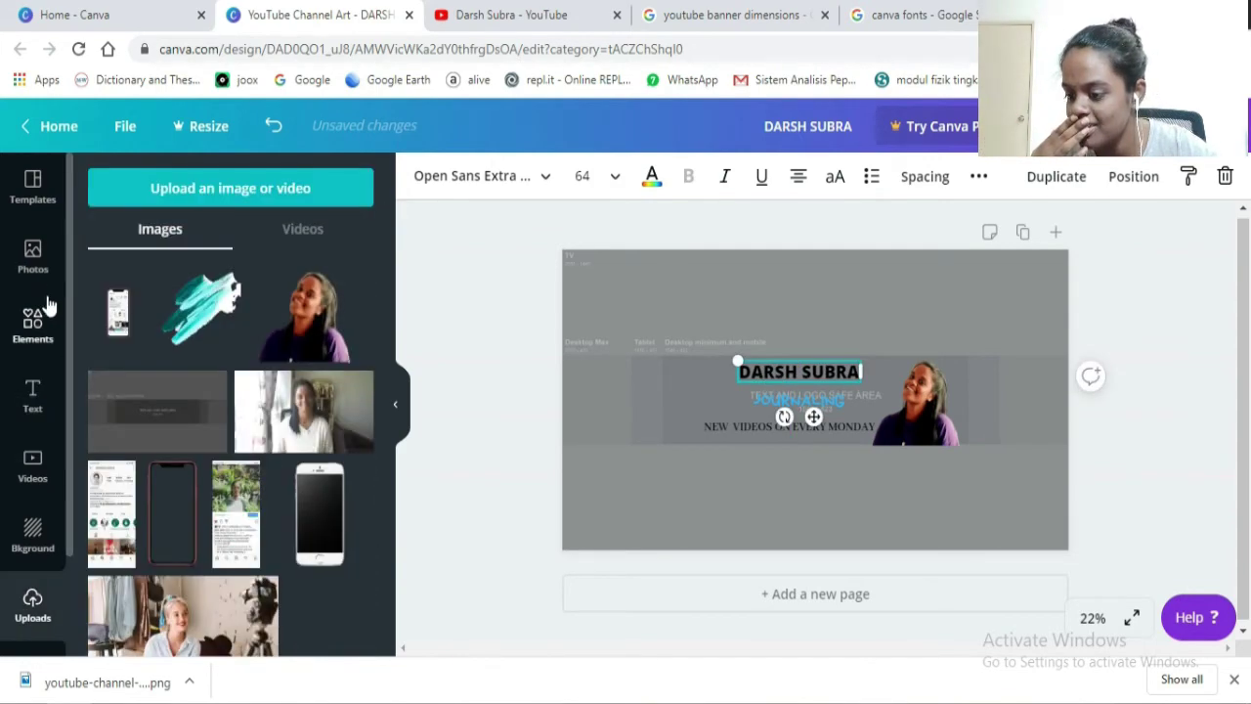
left_click(33, 252)
left_click(33, 322)
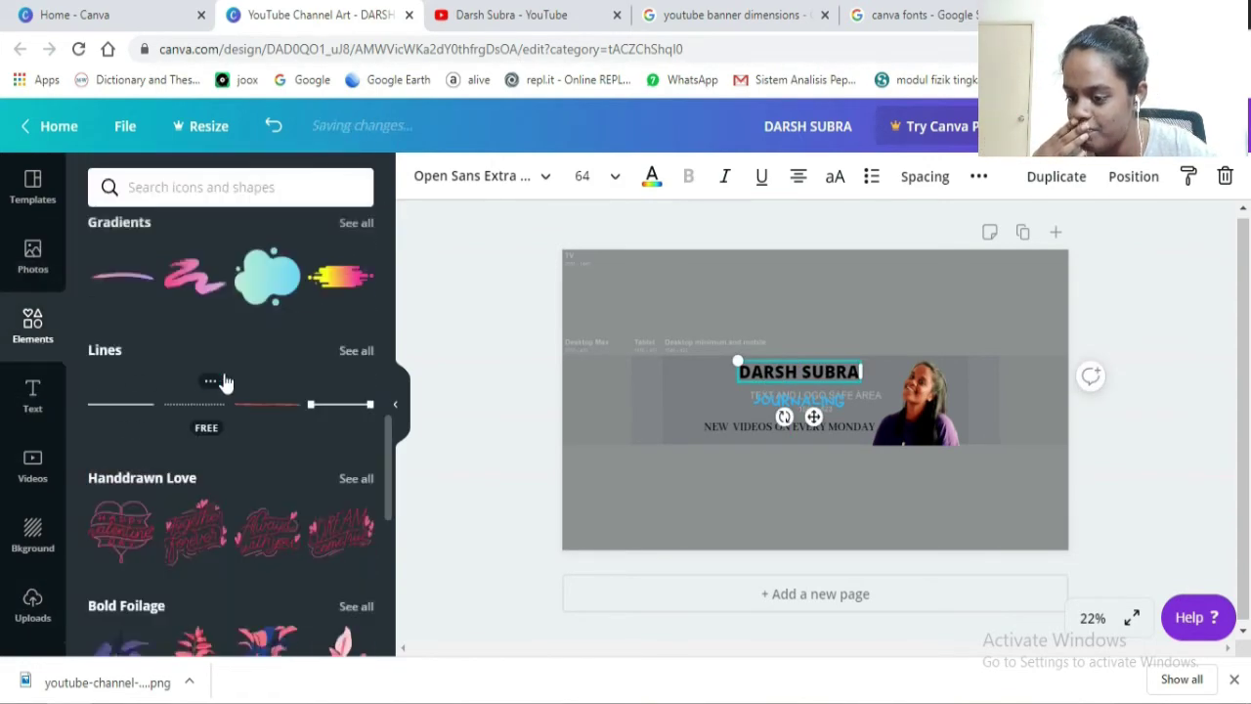
scroll(223, 381, "down", 5)
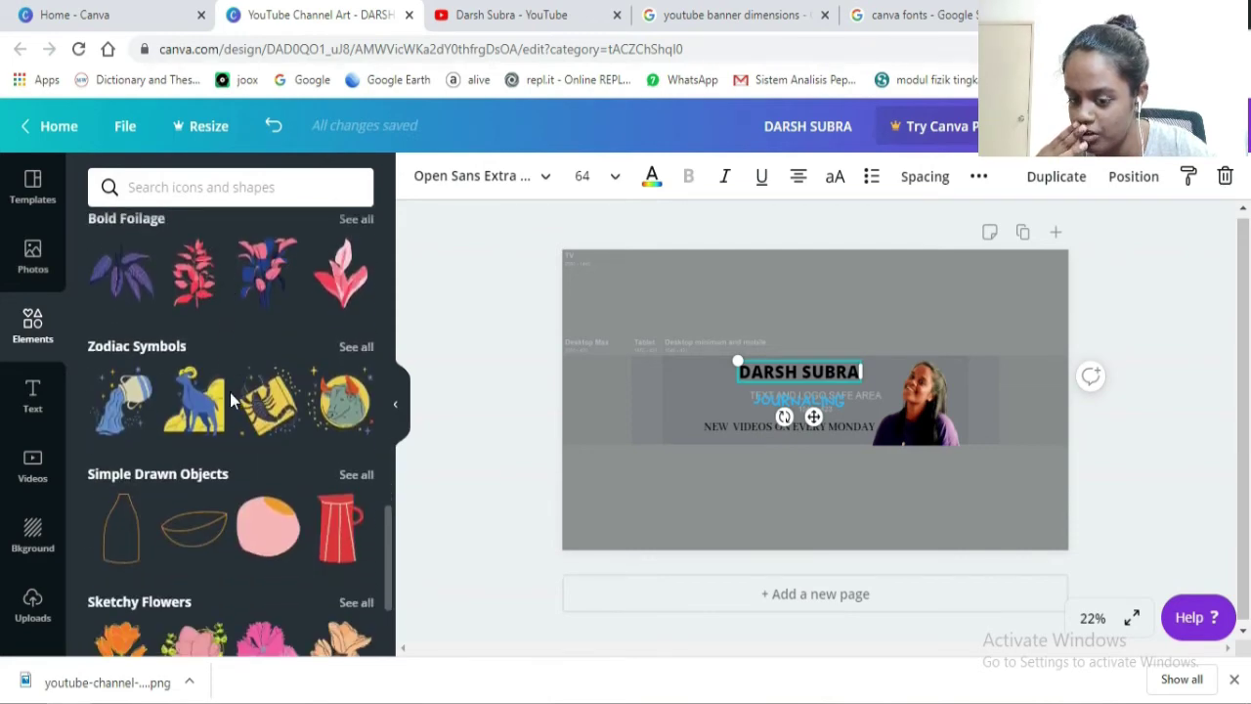
left_click(354, 294)
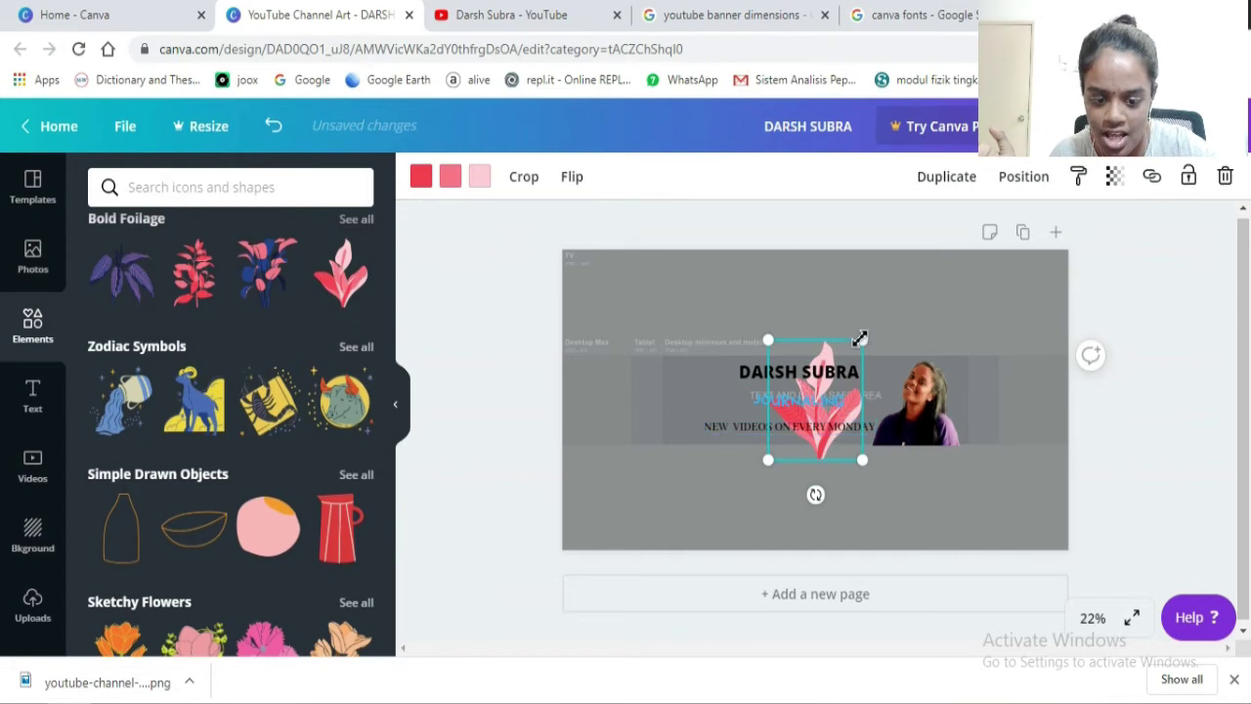
left_click_drag(863, 350, 837, 373)
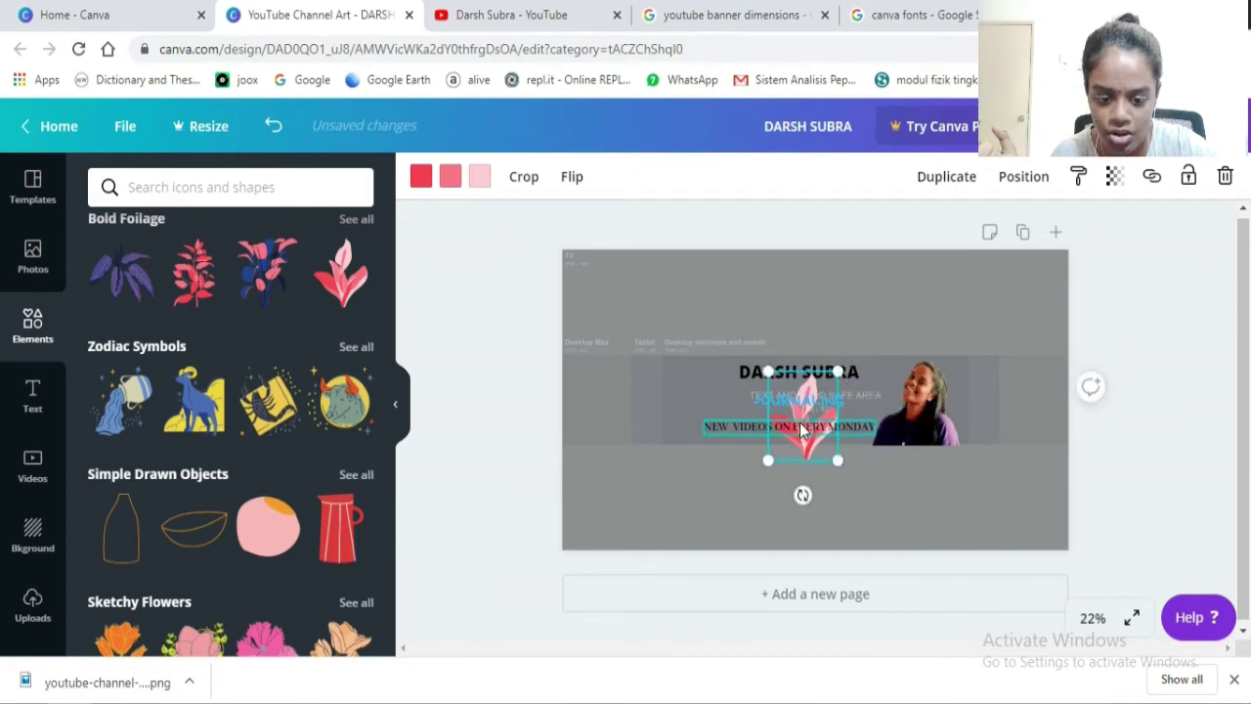
left_click_drag(812, 447, 702, 423)
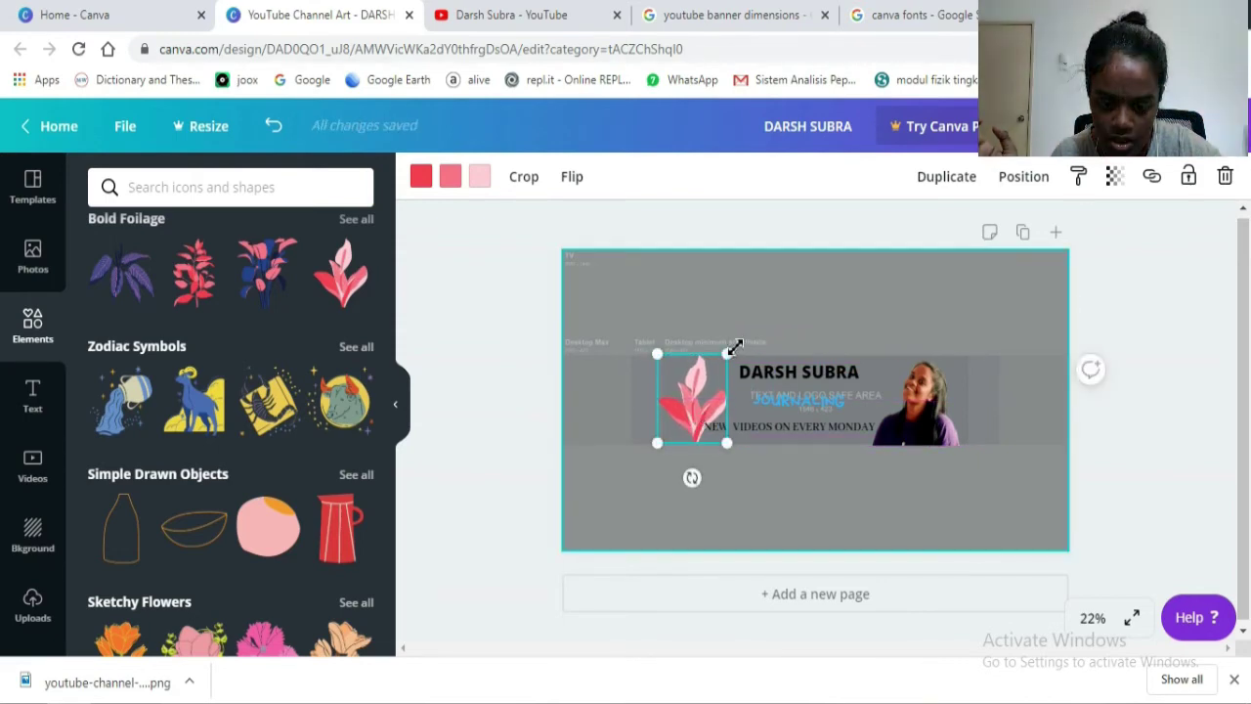
left_click_drag(732, 353, 715, 370)
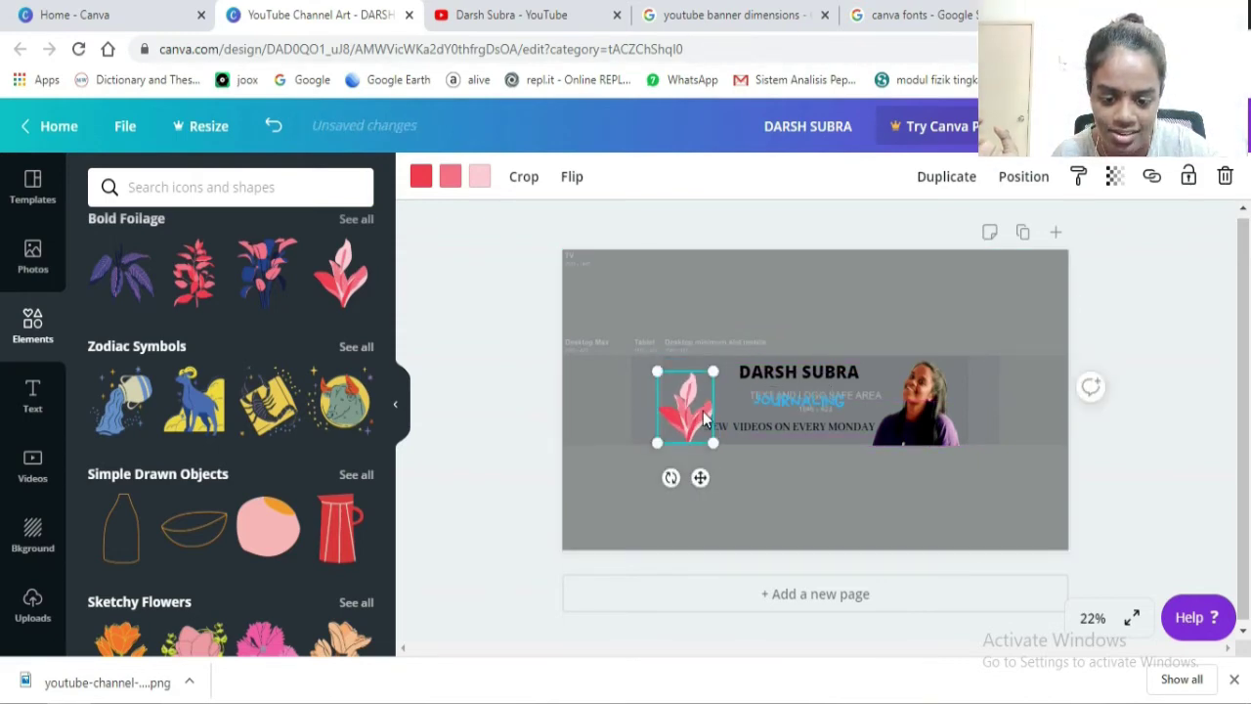
left_click_drag(706, 415, 711, 415)
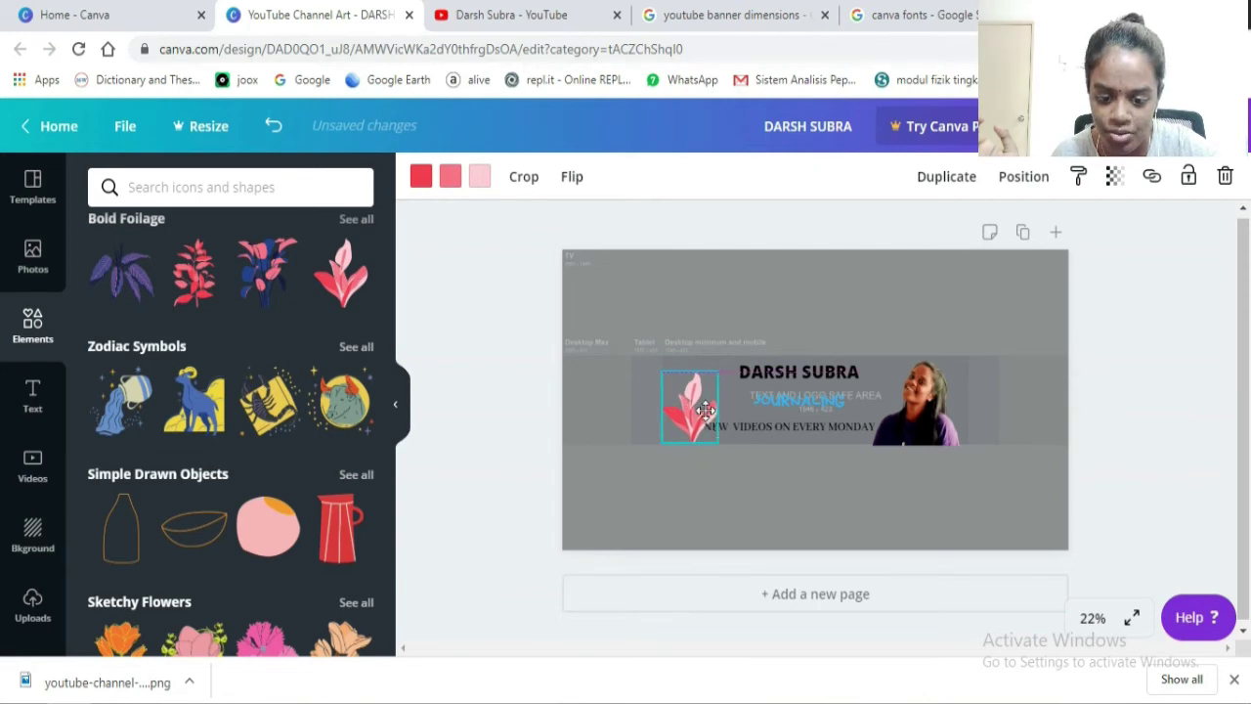
left_click(781, 481)
Add the pink and purple blossoms from the Sketchy Flowers elements, shrink them and place them right of the portrait
scroll(179, 388, "down", 2)
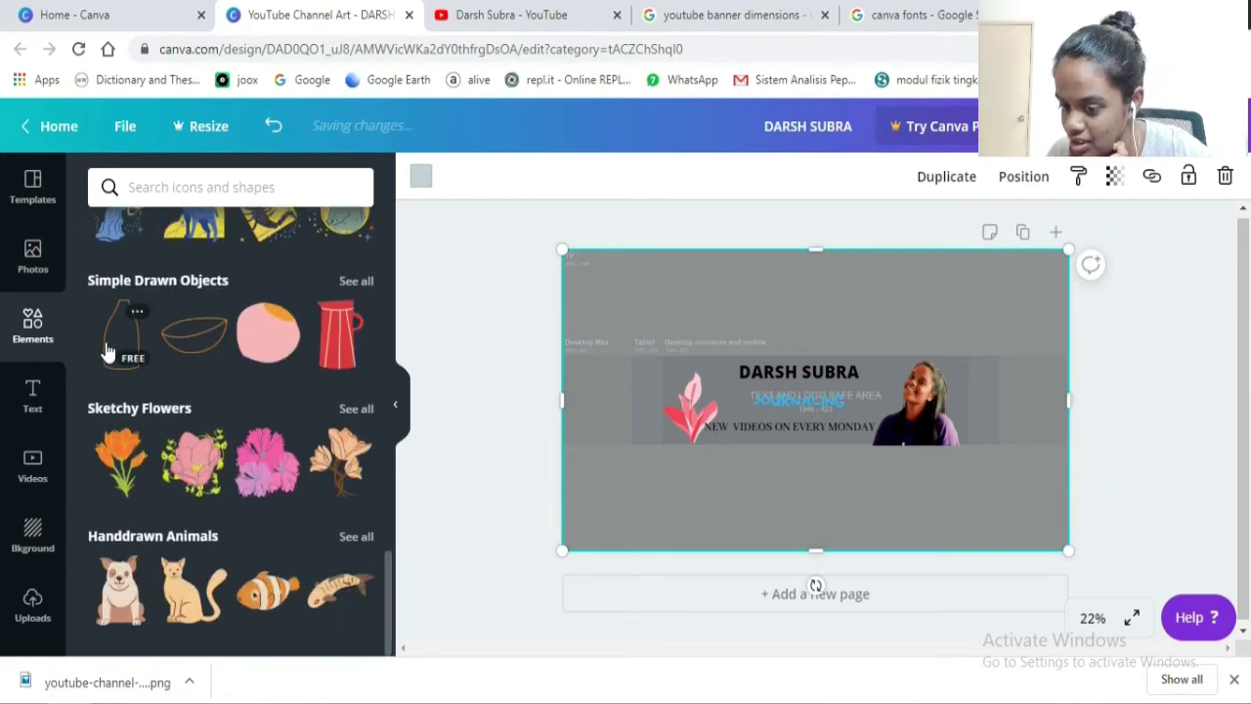
left_click(274, 464)
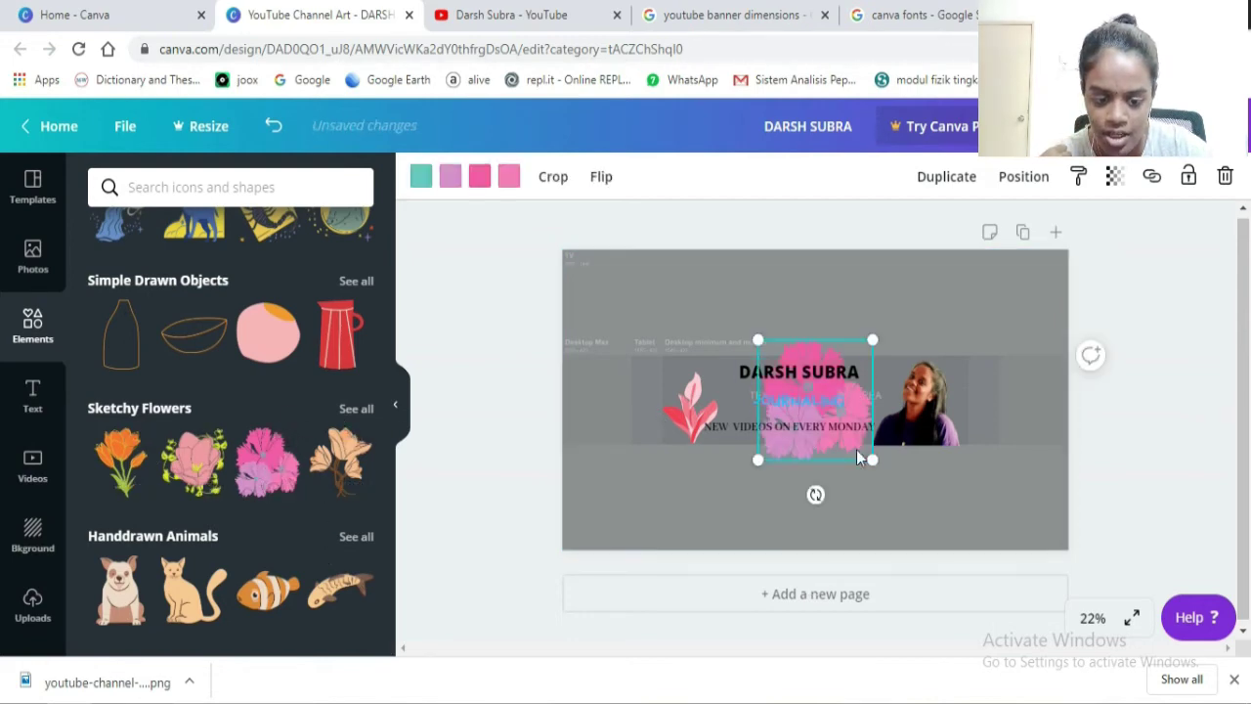
left_click_drag(874, 462, 825, 408)
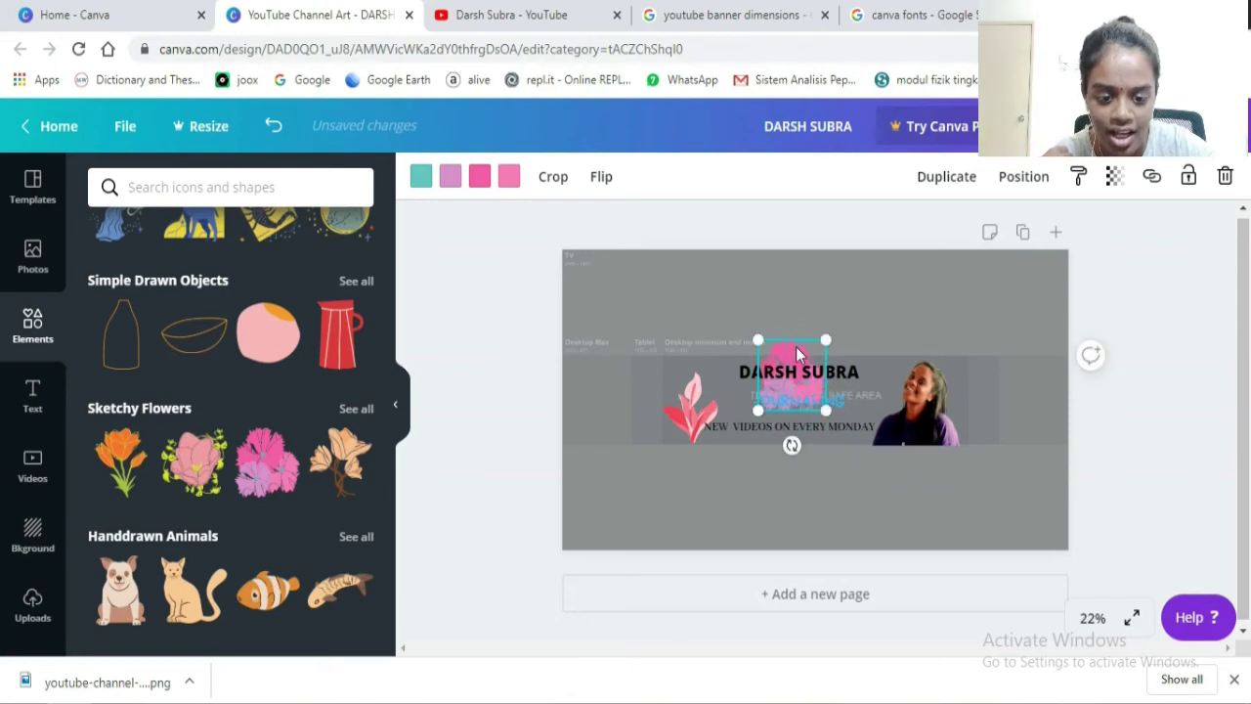
mouse_move(795, 346)
left_mouse_down()
mouse_move(983, 357)
mouse_move(981, 383)
mouse_move(996, 381)
left_mouse_up()
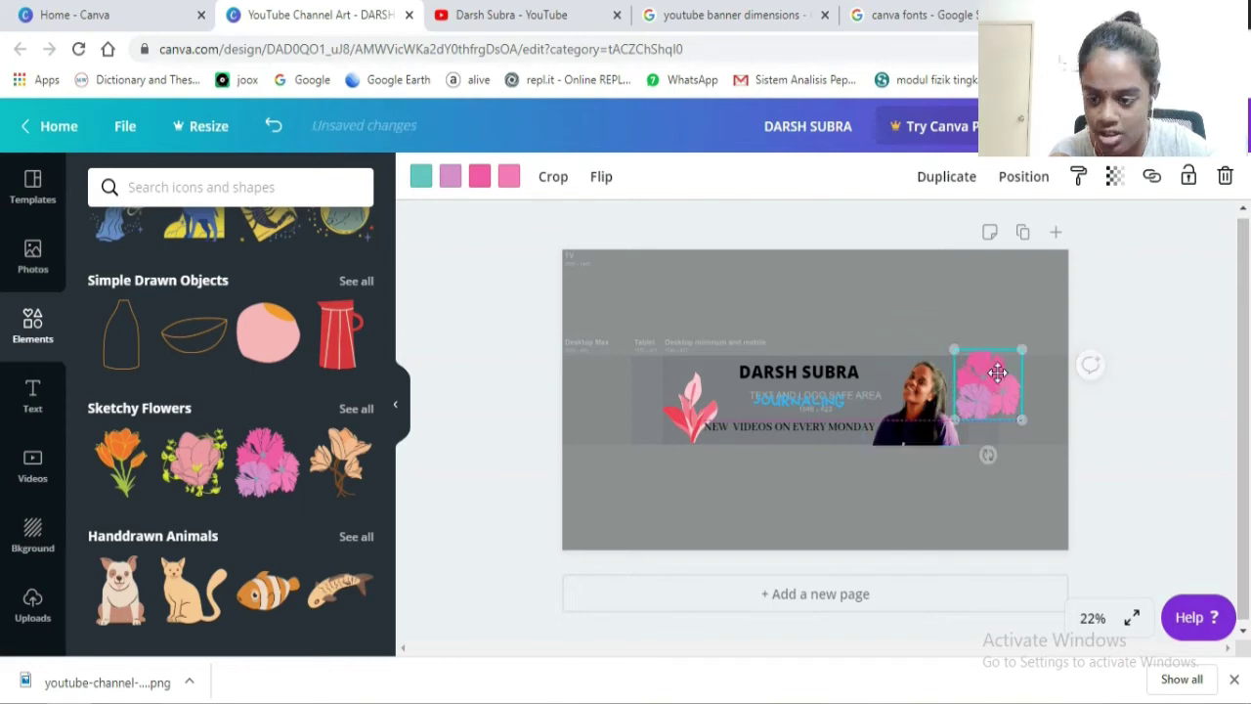
Add the orange sunburst from the Featured elements, scale it to about 359 × 362 and place it left of the leaf plant
scroll(224, 503, "up", 10)
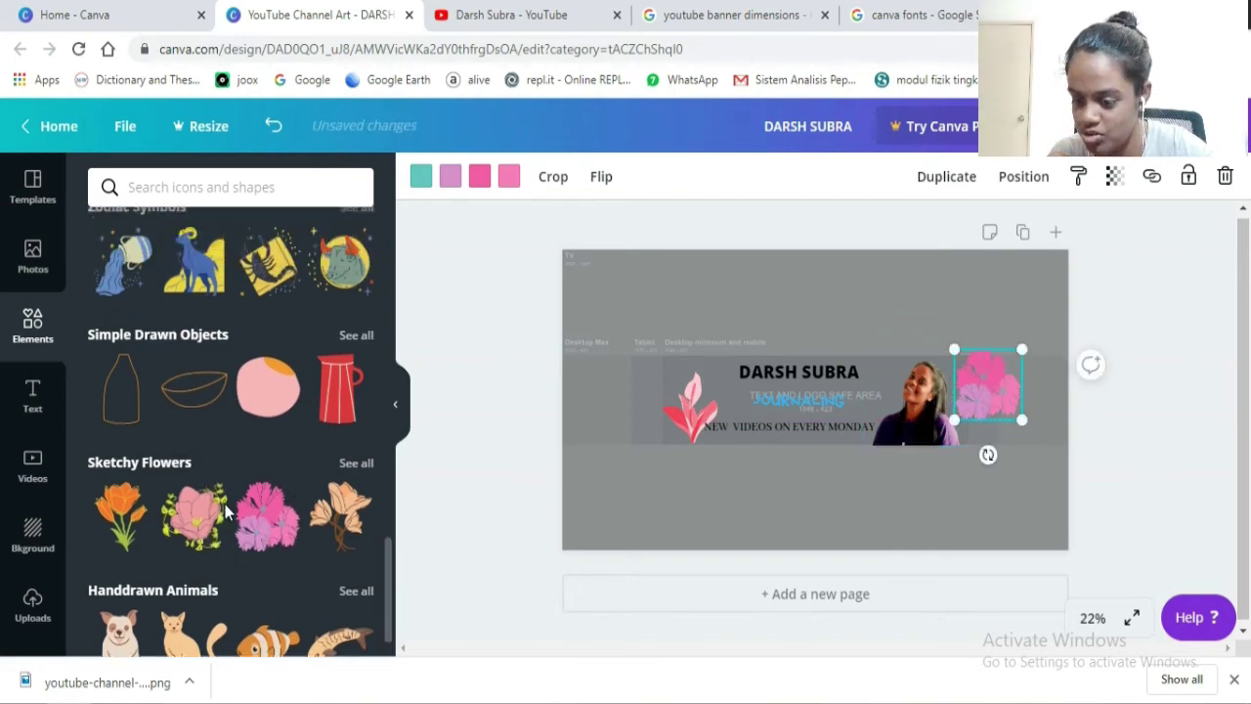
scroll(228, 506, "up", 2)
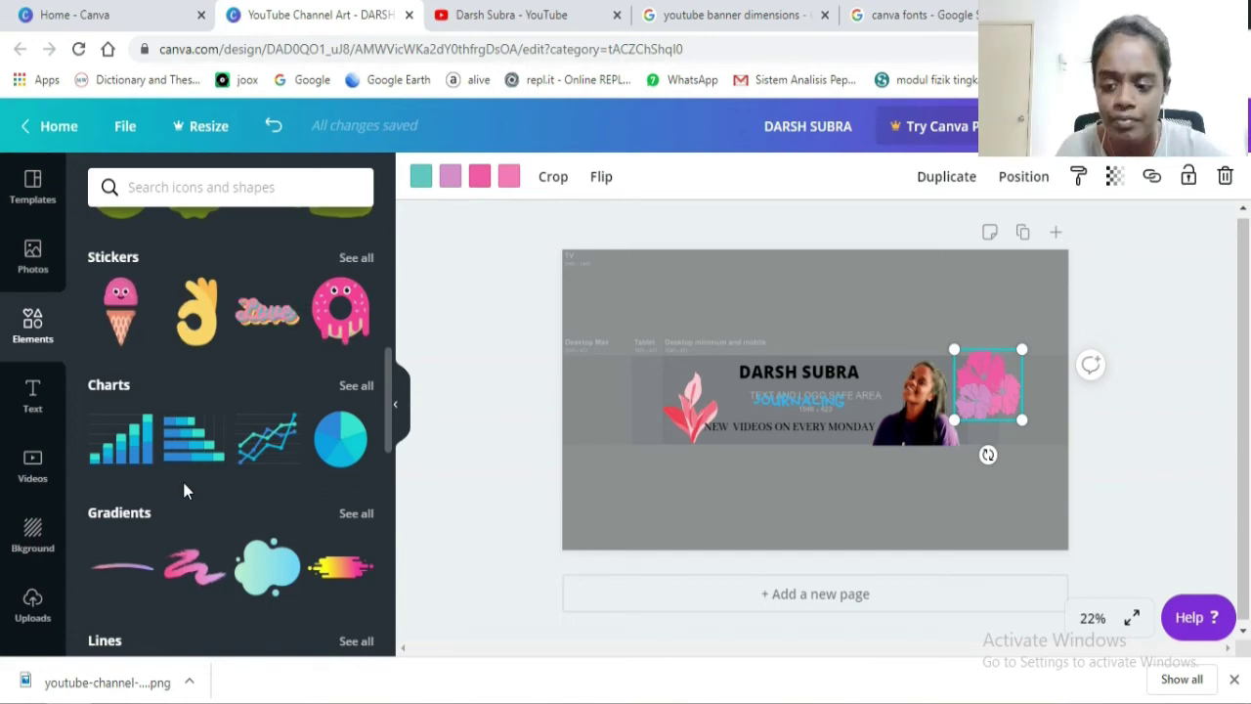
scroll(324, 421, "up", 3)
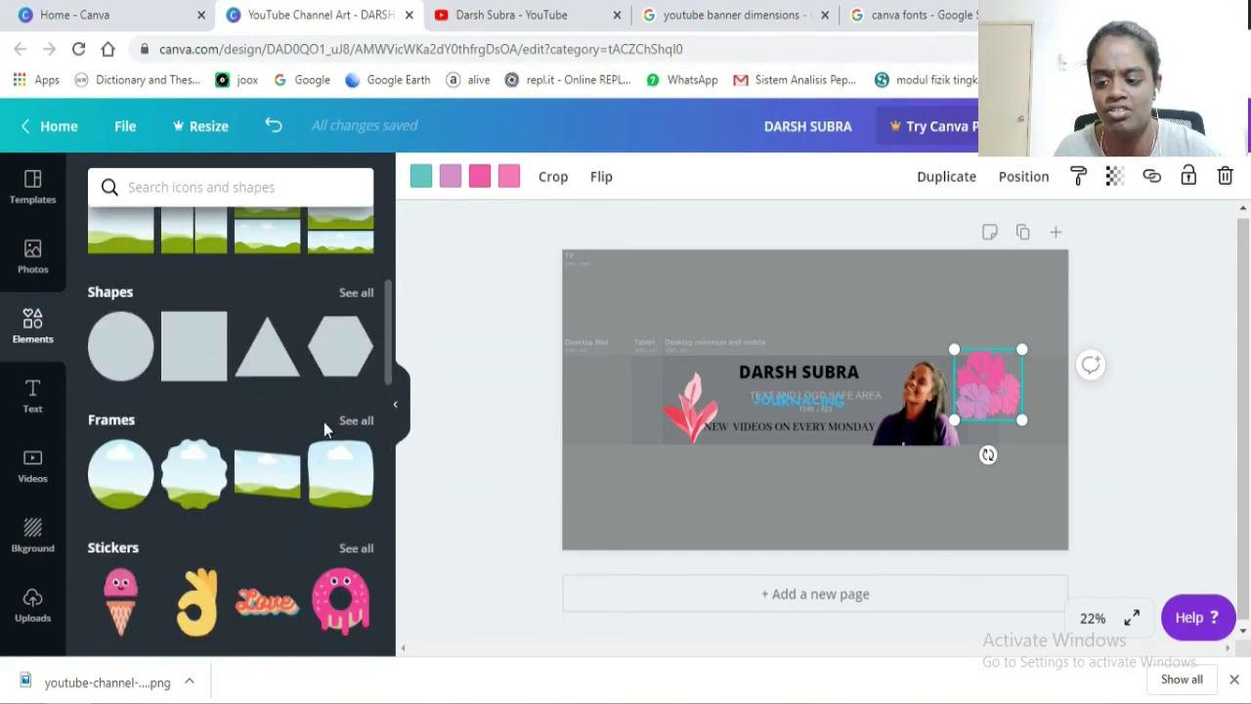
scroll(323, 421, "up", 2)
left_click(361, 300)
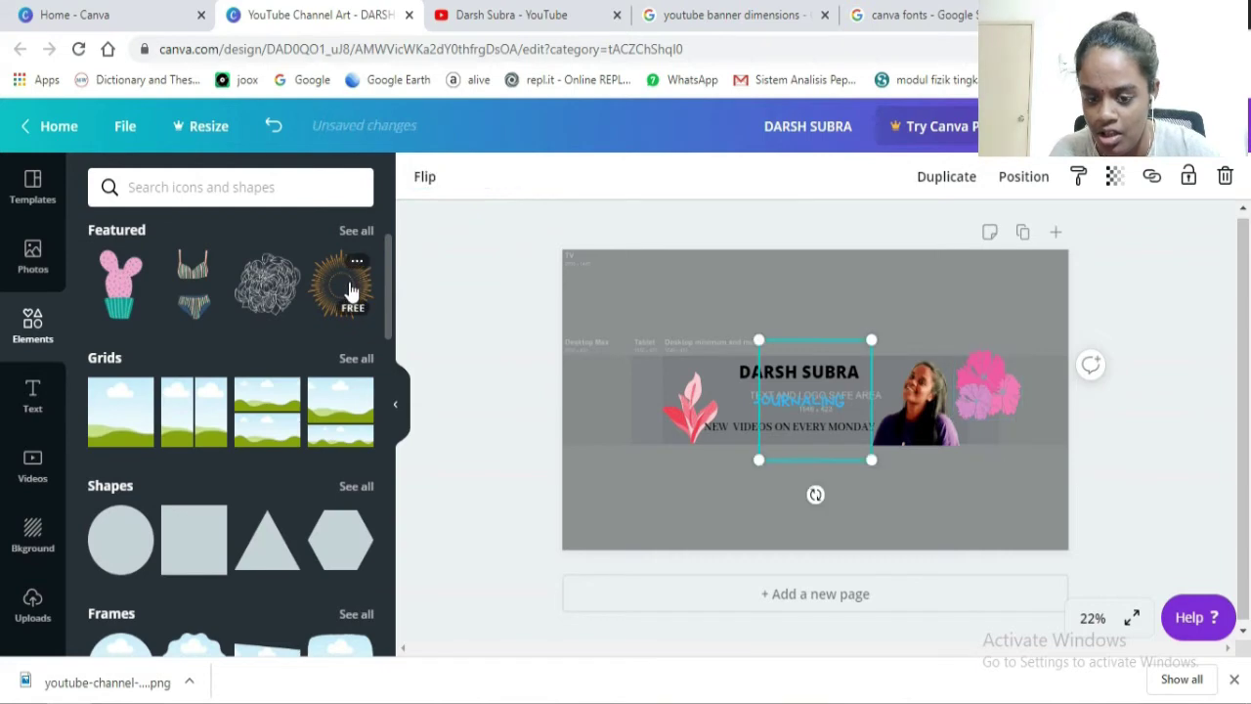
left_click_drag(876, 466, 832, 413)
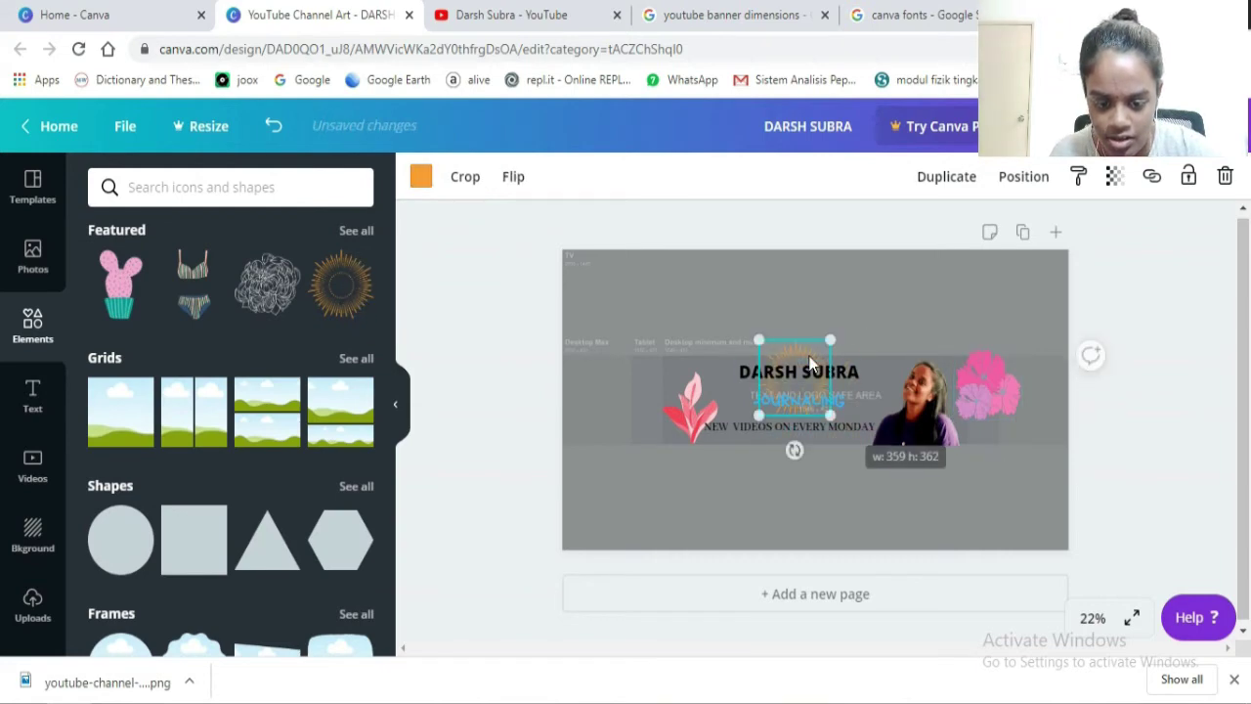
left_click_drag(810, 363, 623, 368)
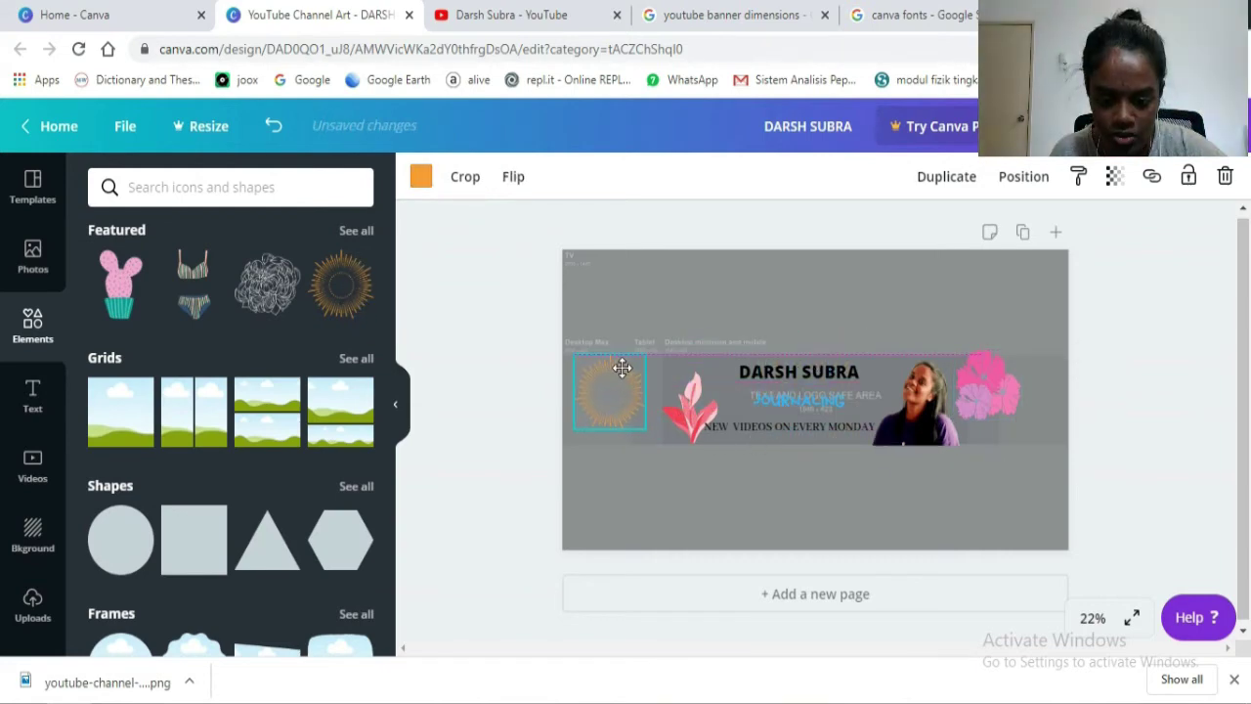
Move the leaf plant slightly left and the schedule text slightly up and right so the two do not overlap
left_click_drag(703, 407, 690, 405)
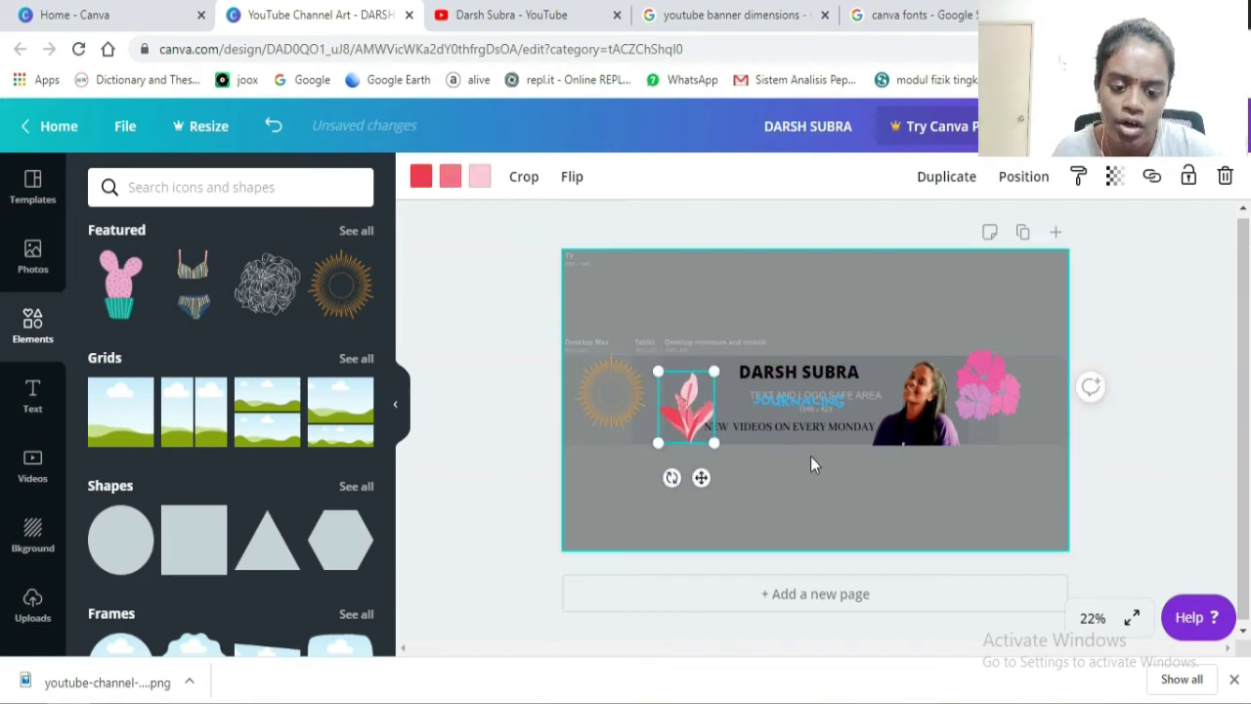
left_click(829, 422)
left_click_drag(833, 419, 835, 410)
left_click(841, 475)
left_click(687, 430)
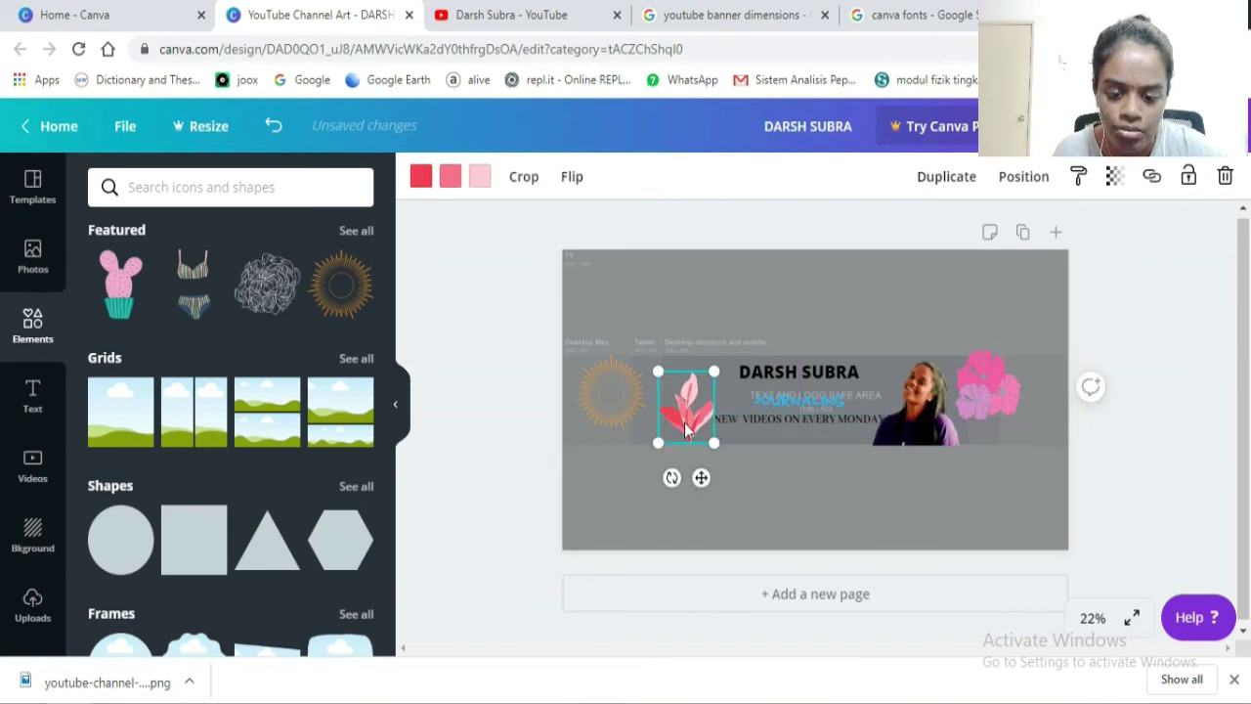
Switch to the YouTube channel page and examine where the social media links sit on its banner, and return to Canva
left_click(518, 14)
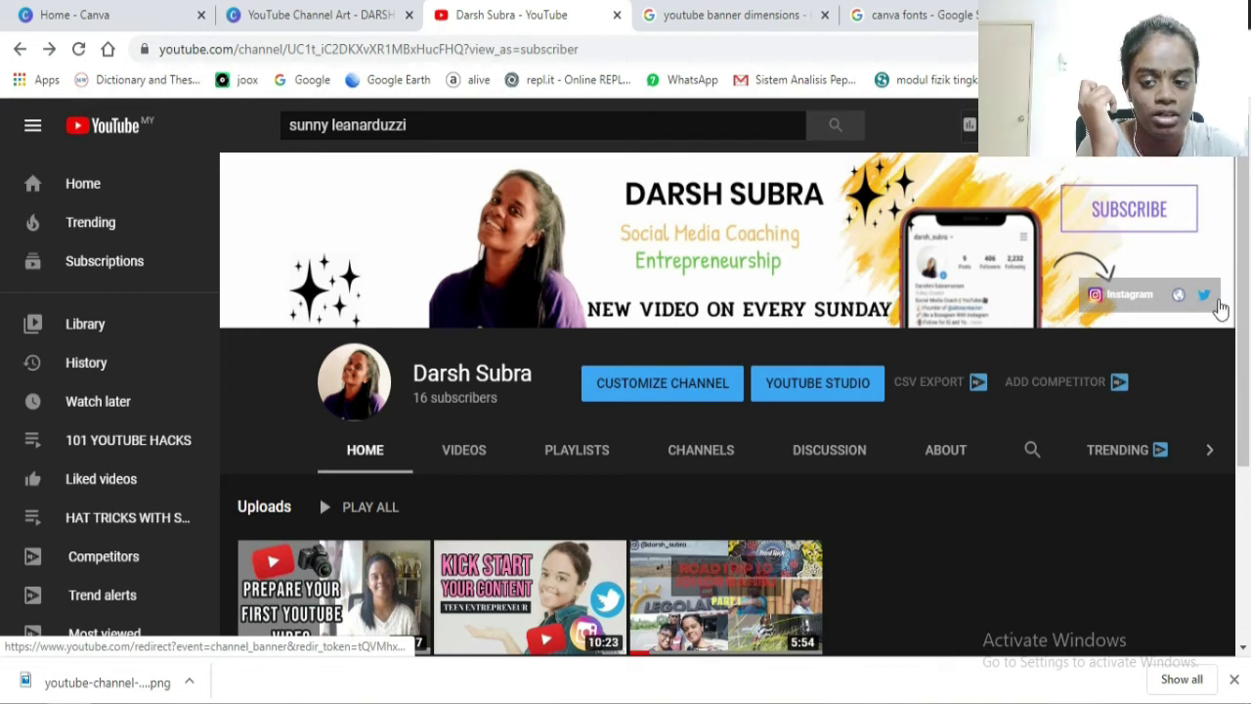
left_click(366, 12)
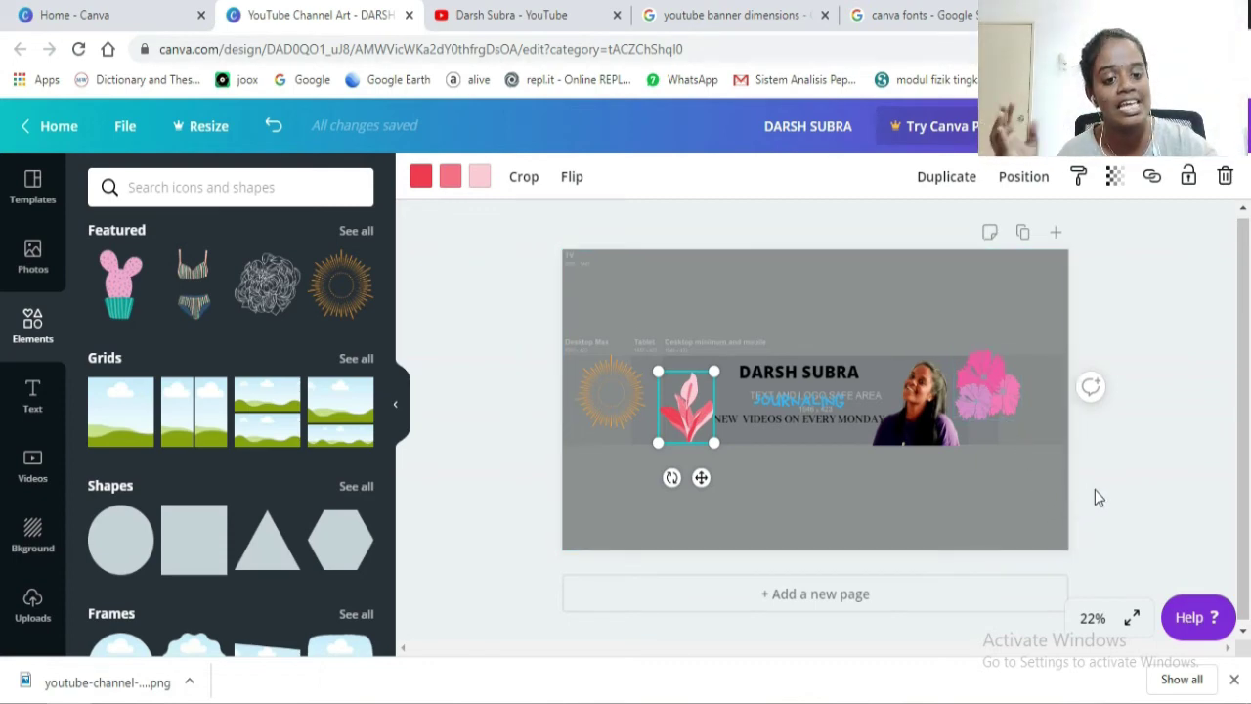
left_click(1017, 302)
Shrink the orange sunburst and place a small pink cactus from the Featured elements beneath it
left_click(627, 415)
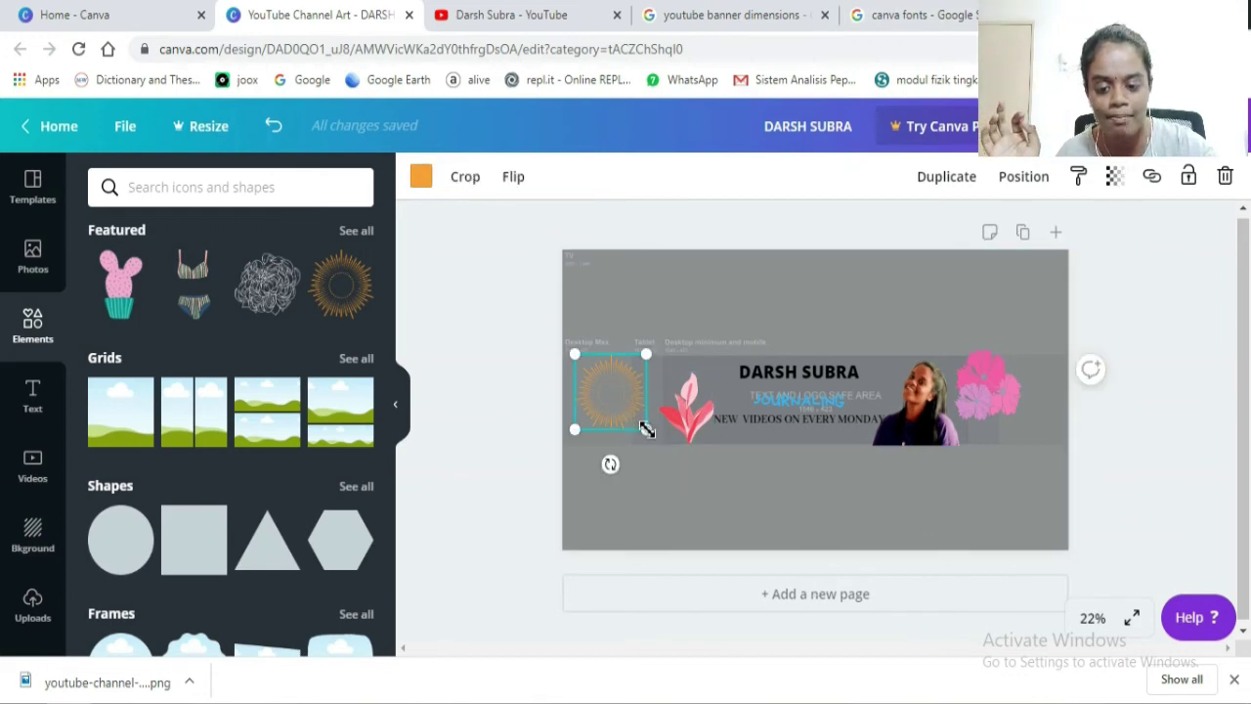
left_click_drag(646, 430, 615, 386)
left_click(119, 283)
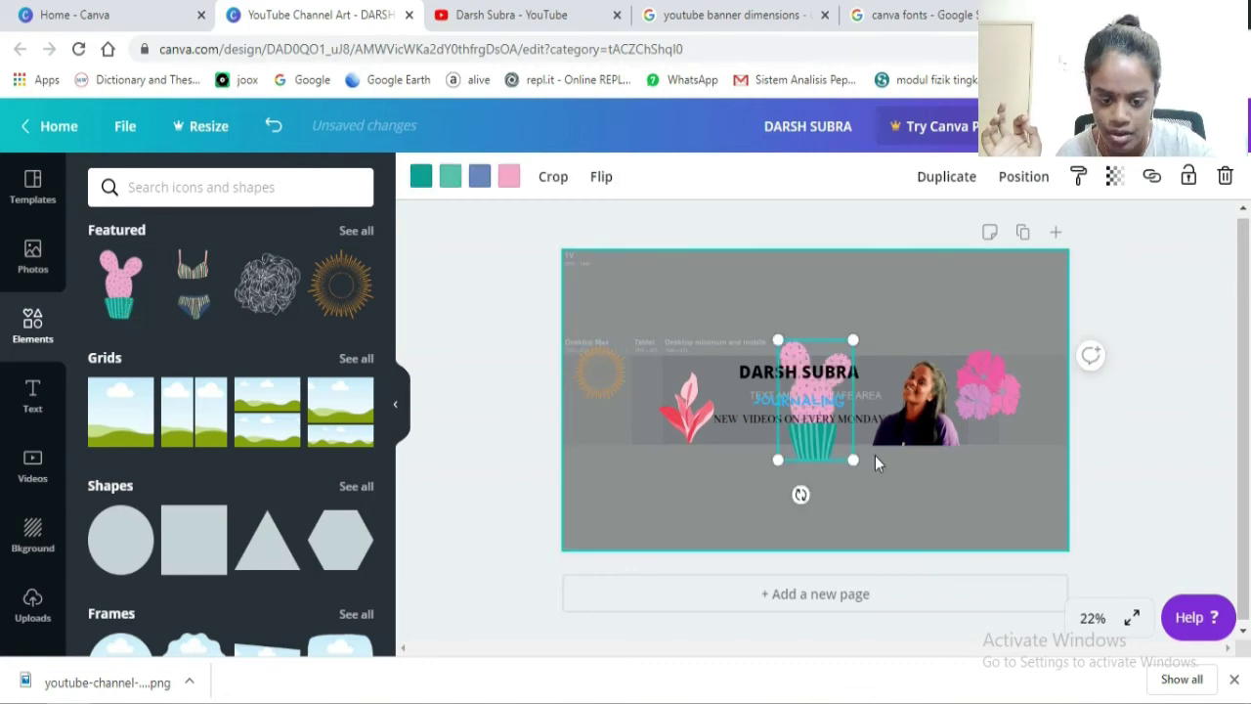
left_click_drag(853, 460, 815, 401)
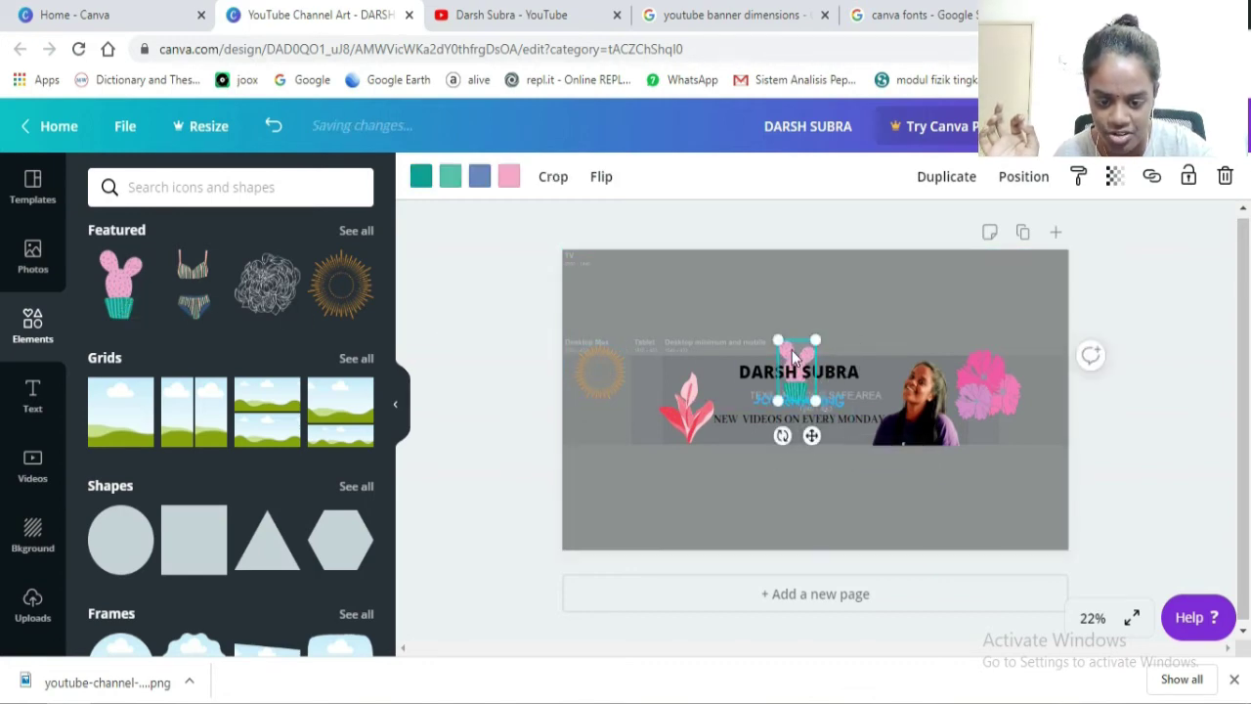
left_click_drag(793, 360, 641, 420)
left_click_drag(635, 422, 619, 420)
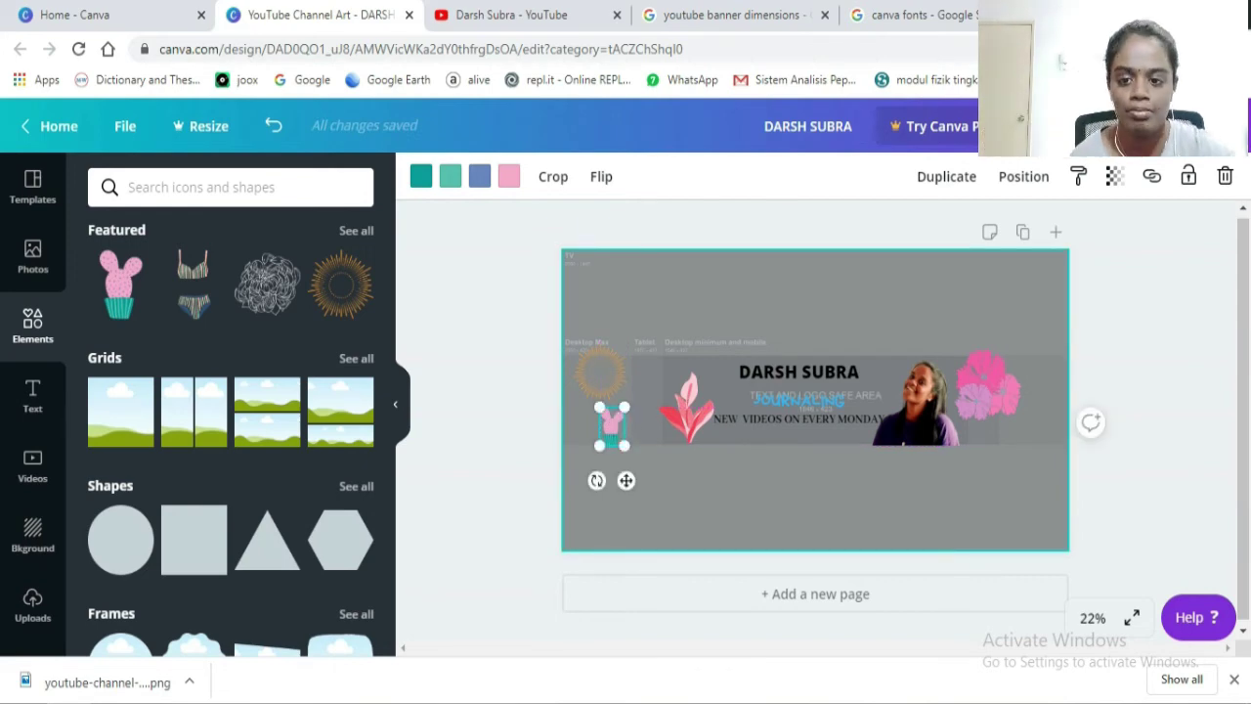
Review the channel page's banner and uploads on YouTube, and return to the Canva design
left_click(460, 12)
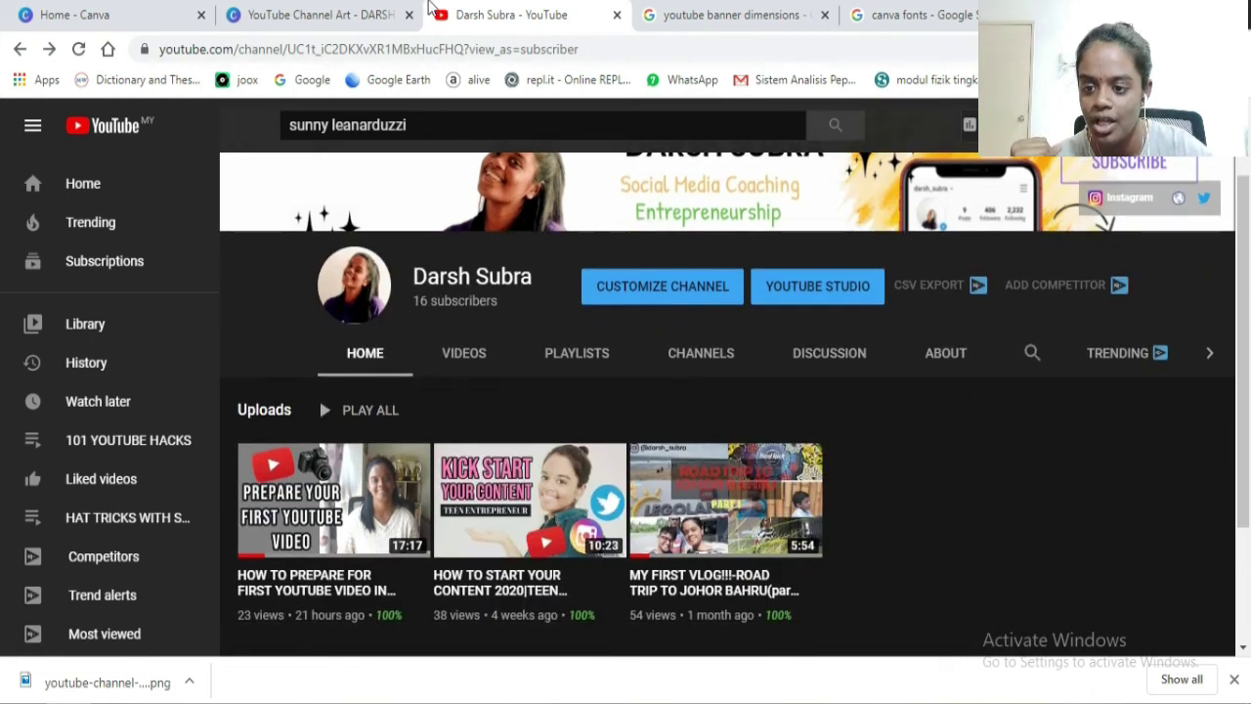
left_click(321, 15)
Set the full-page background shape's transparency to 100 and nudge the leaf plant slightly left
left_click(1001, 316)
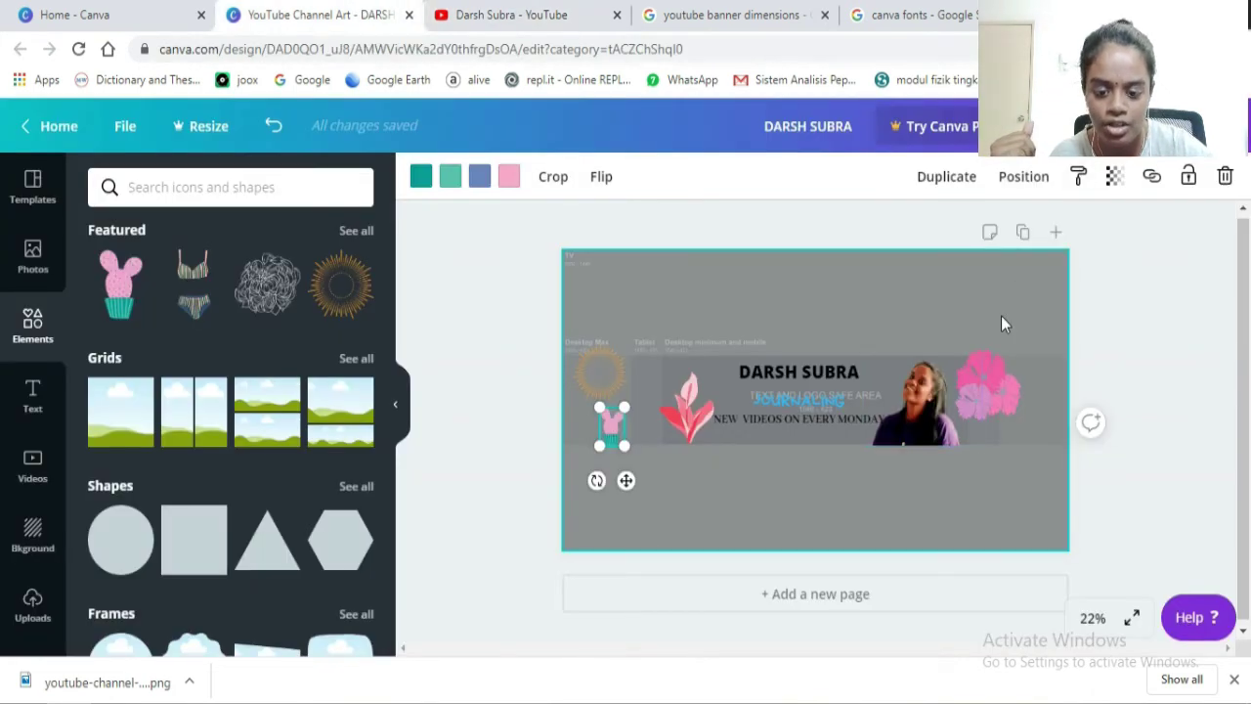
left_click(1116, 178)
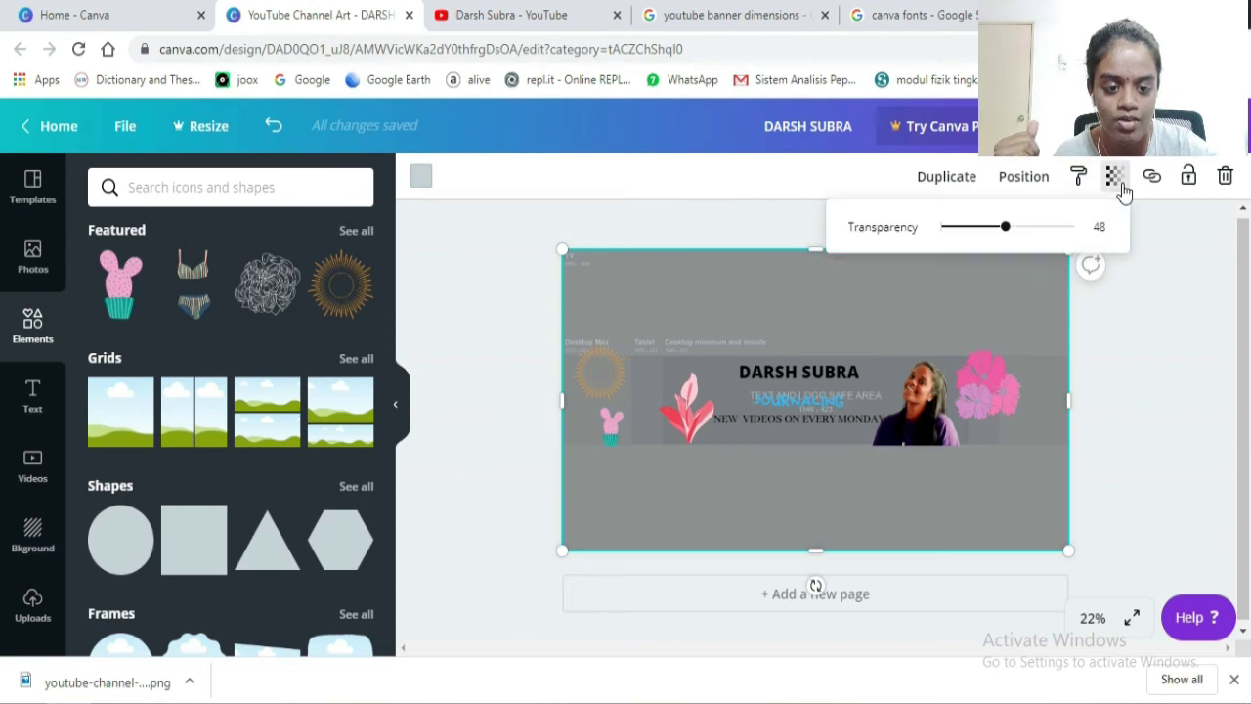
left_click_drag(1007, 228, 1080, 225)
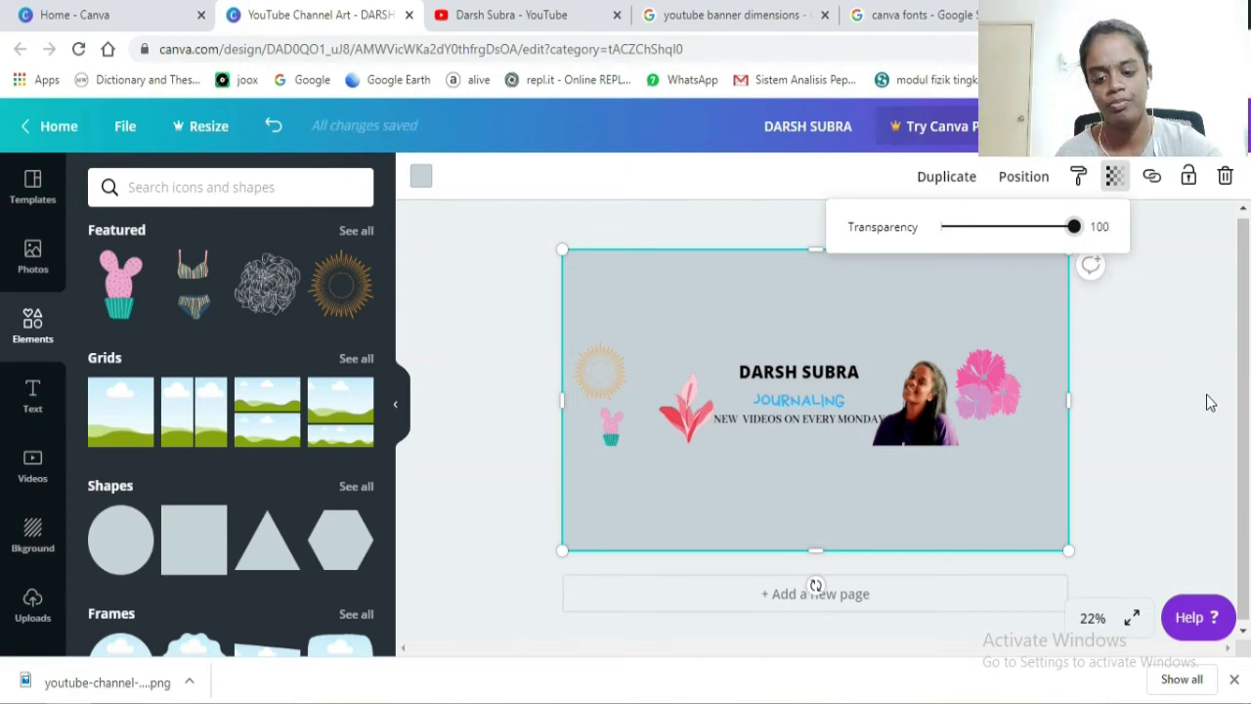
left_click(706, 427)
left_click_drag(706, 427, 701, 413)
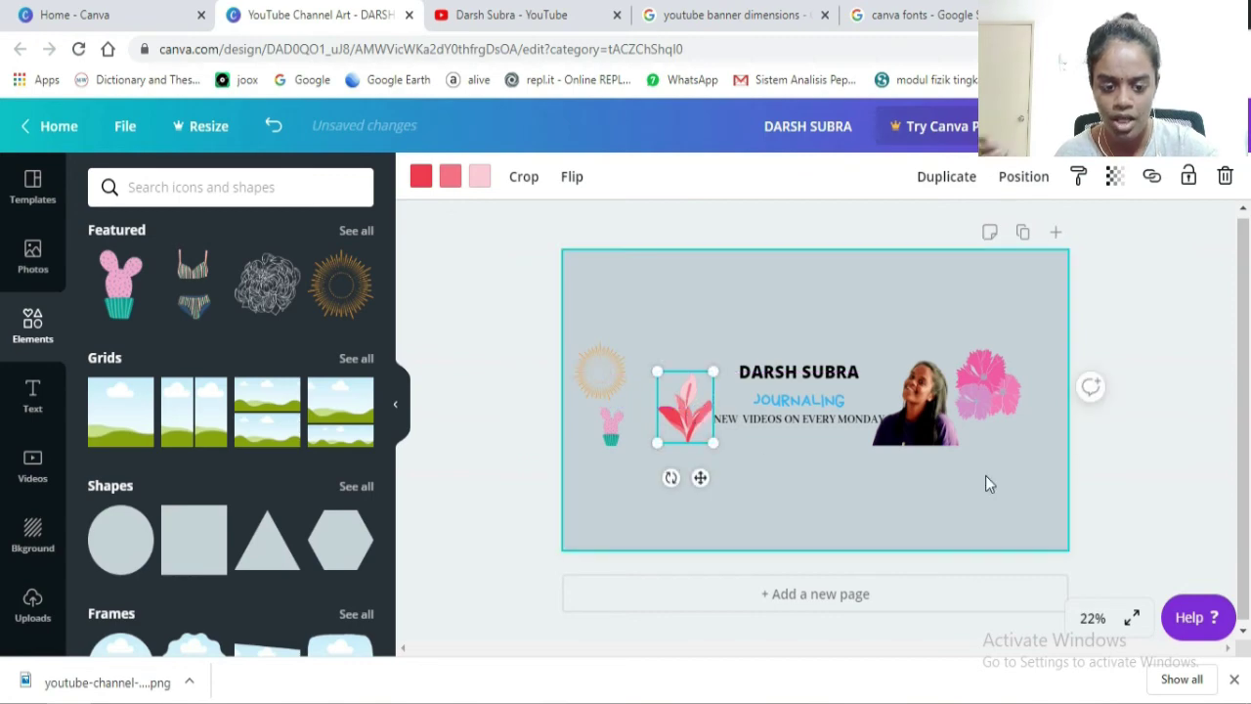
Download the finished banner design as a JPG and save it to the Desktop under the suggested file name
left_click(1127, 443)
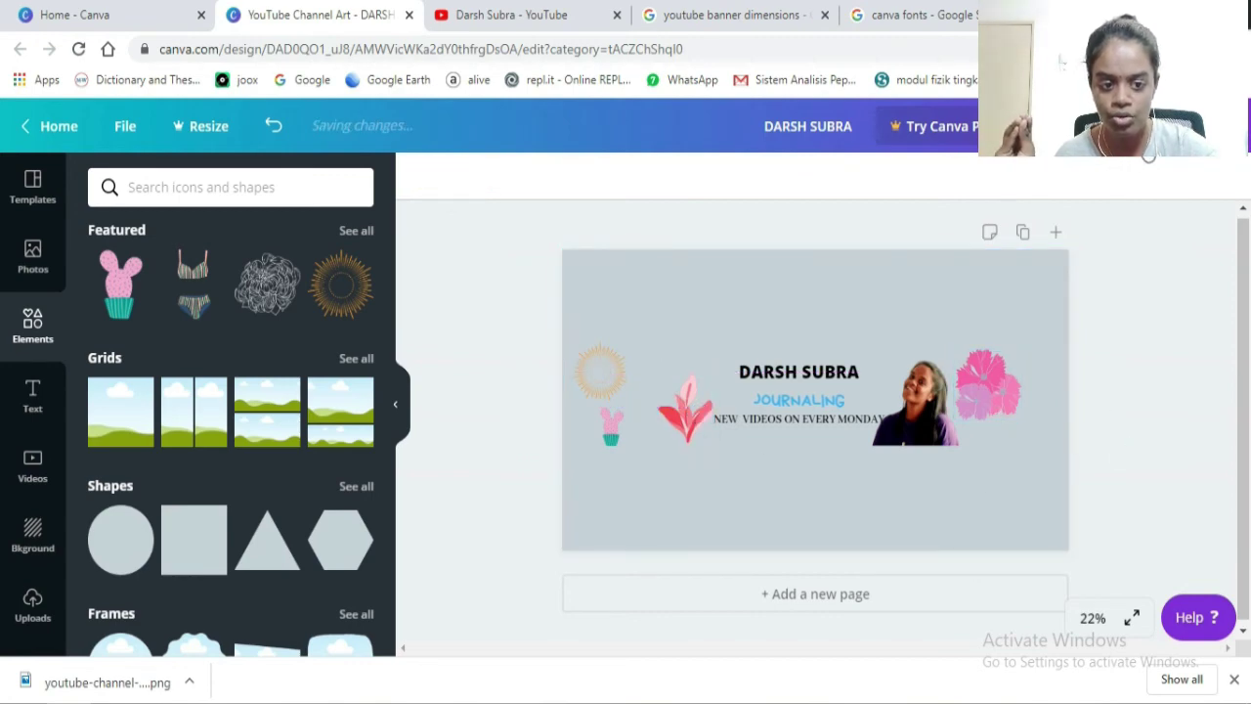
left_click(1153, 127)
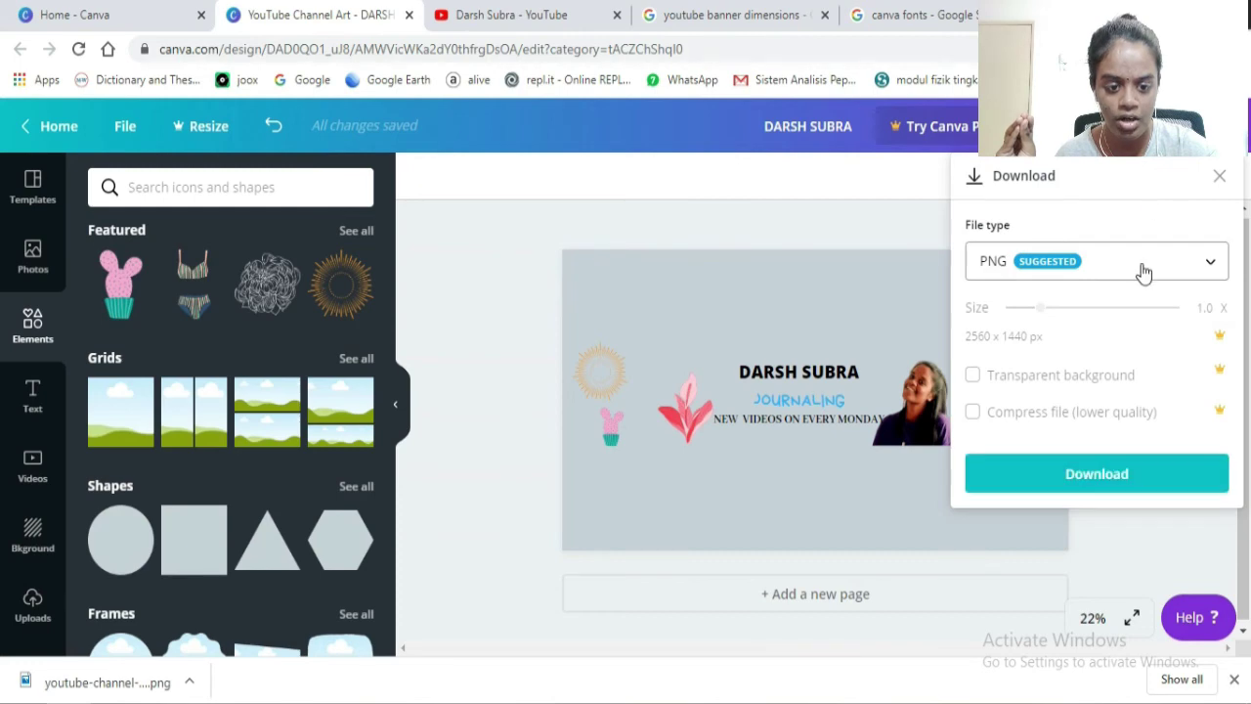
left_click(1143, 271)
left_click(1094, 333)
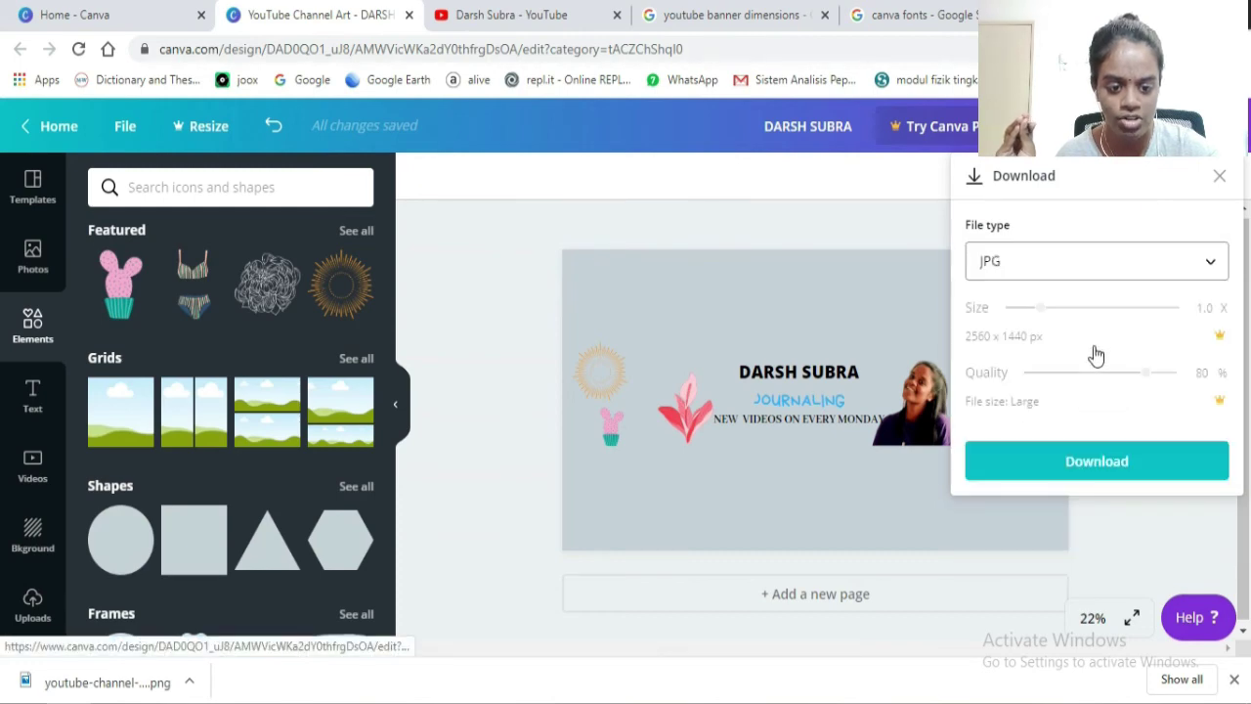
left_click(1094, 458)
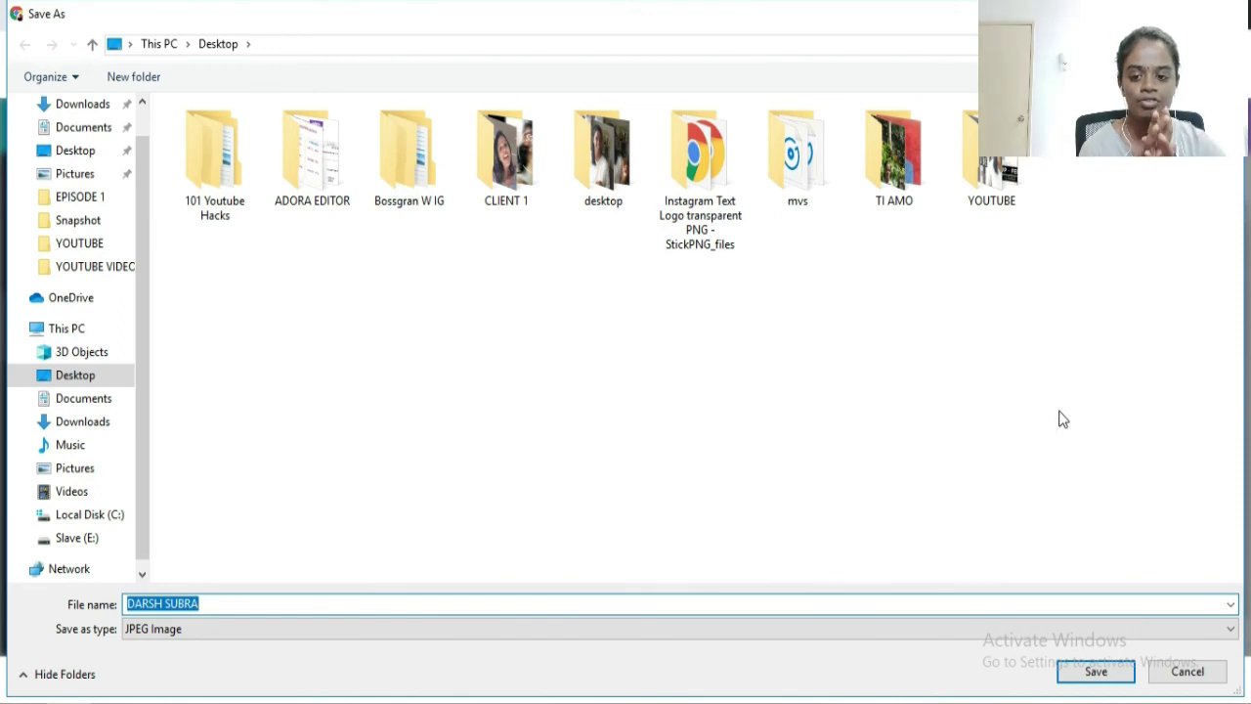
left_click(1094, 672)
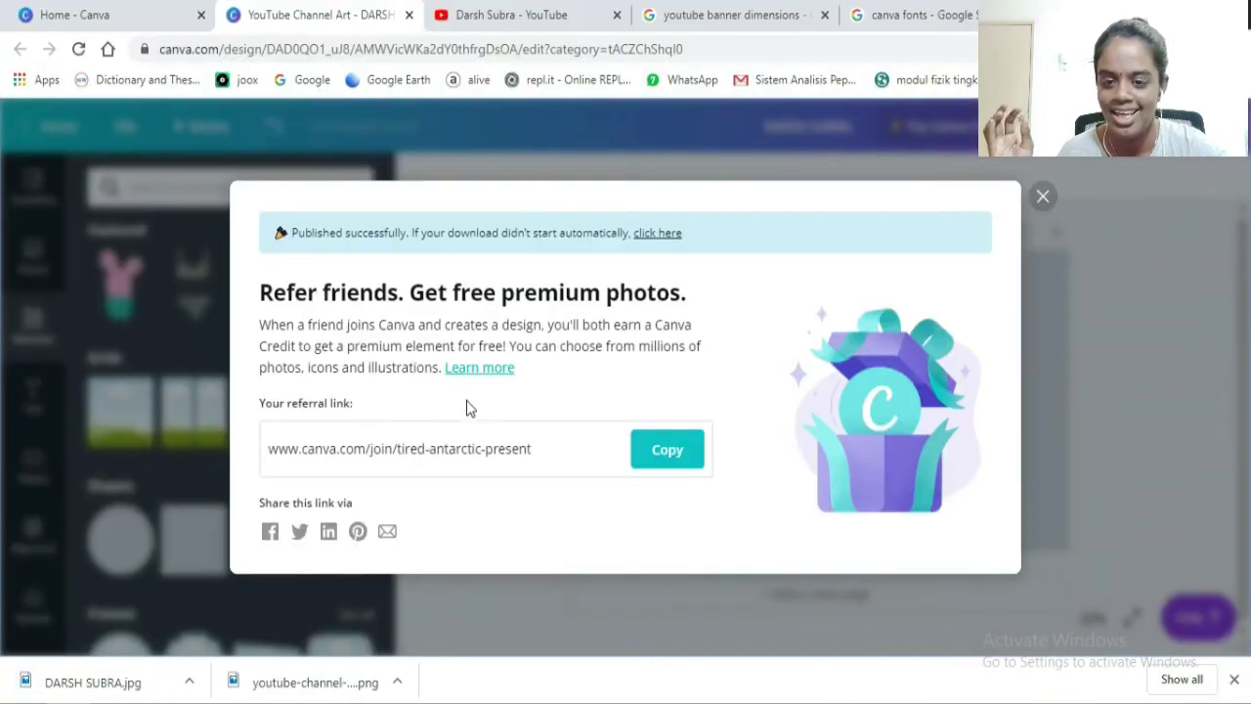
Switch to the YouTube channel page and start a channel art upload from a photo on the computer
left_click(519, 16)
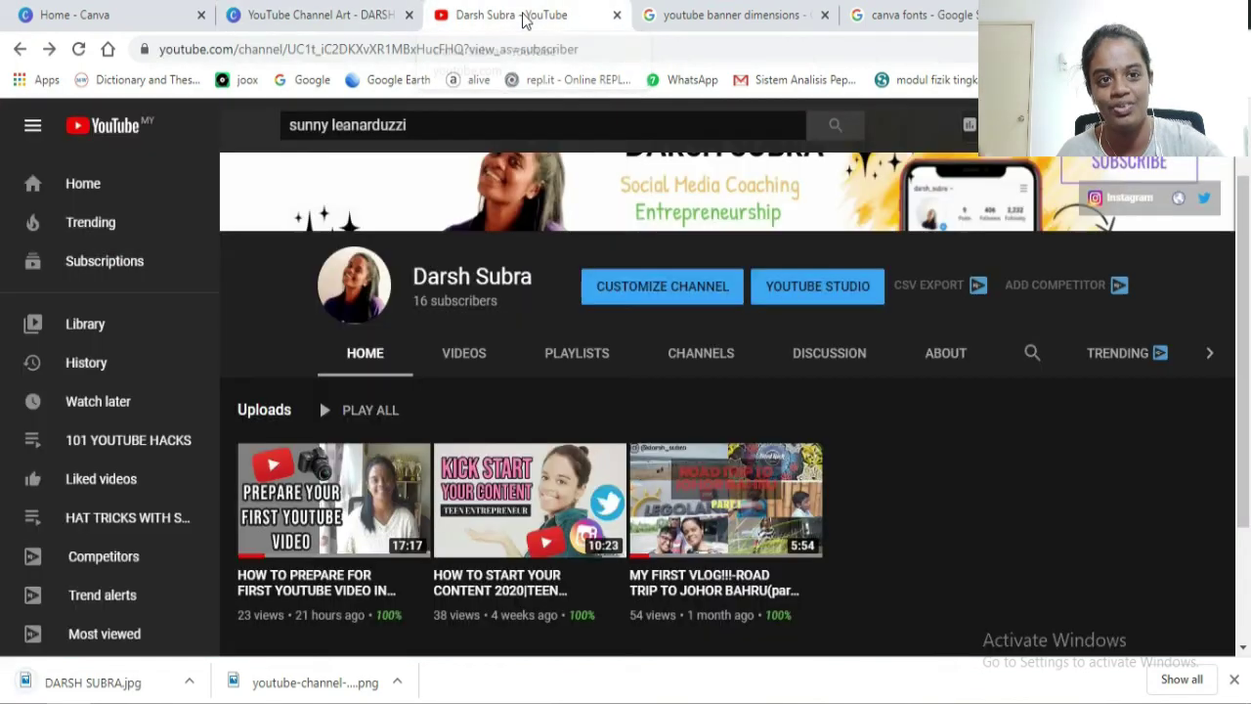
scroll(1192, 186, "up", 1)
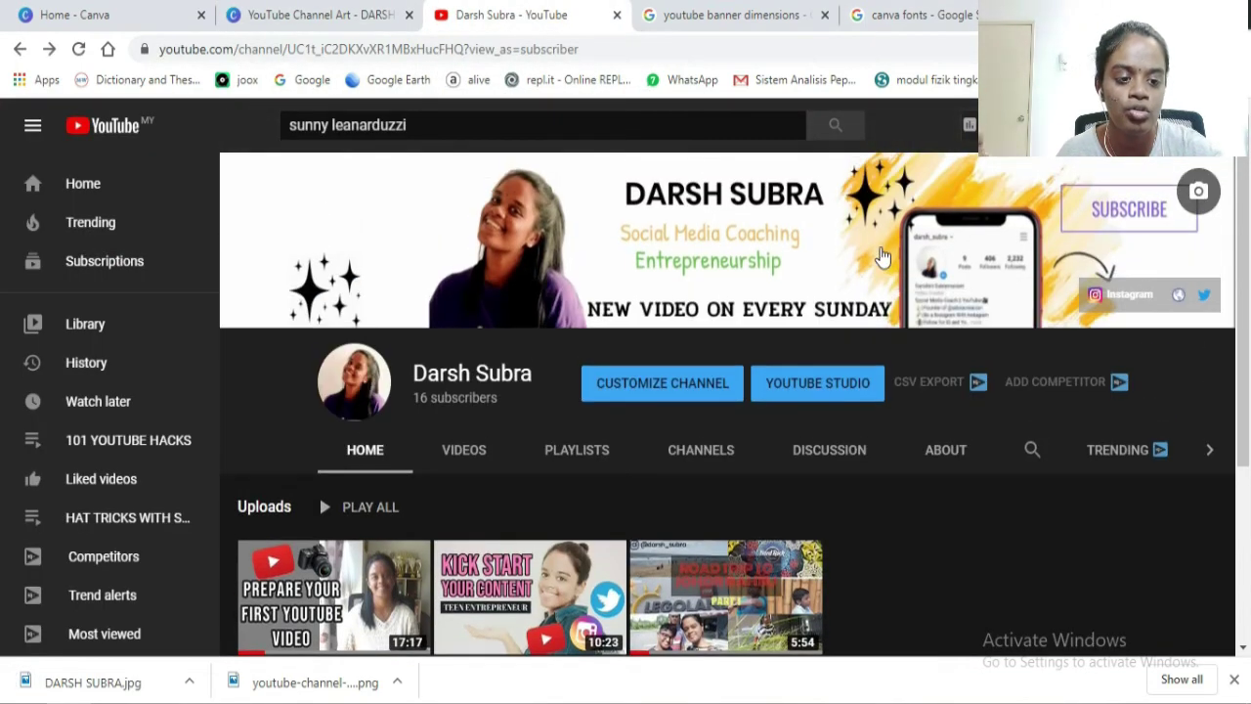
left_click(1196, 189)
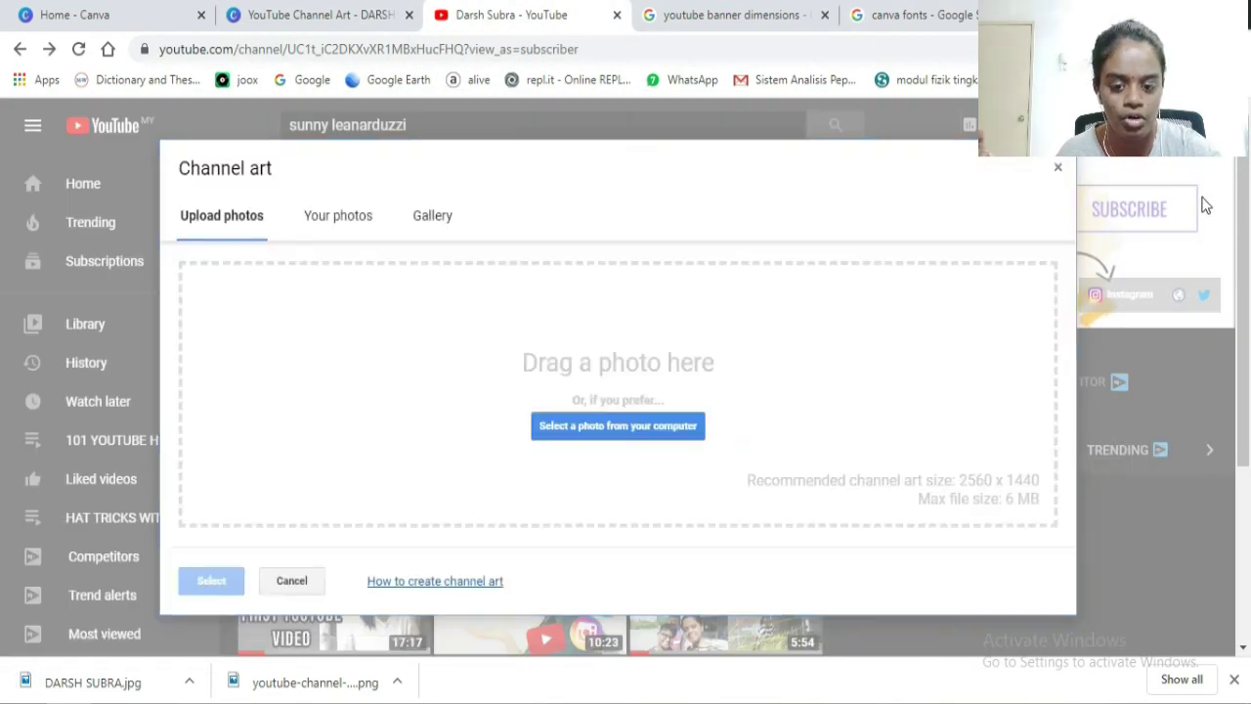
left_click(632, 419)
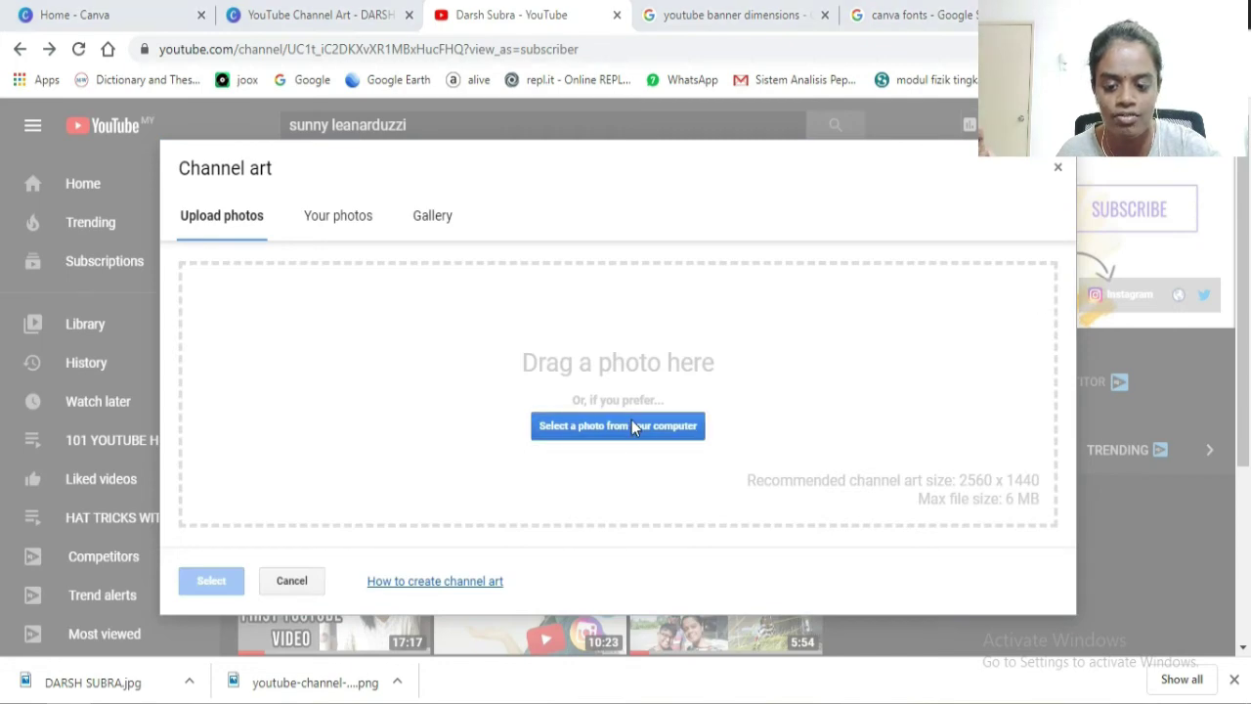
Upload the downloaded banner JPG from the Desktop and apply it as the channel art without adjusting the crop
scroll(548, 342, "down", 5)
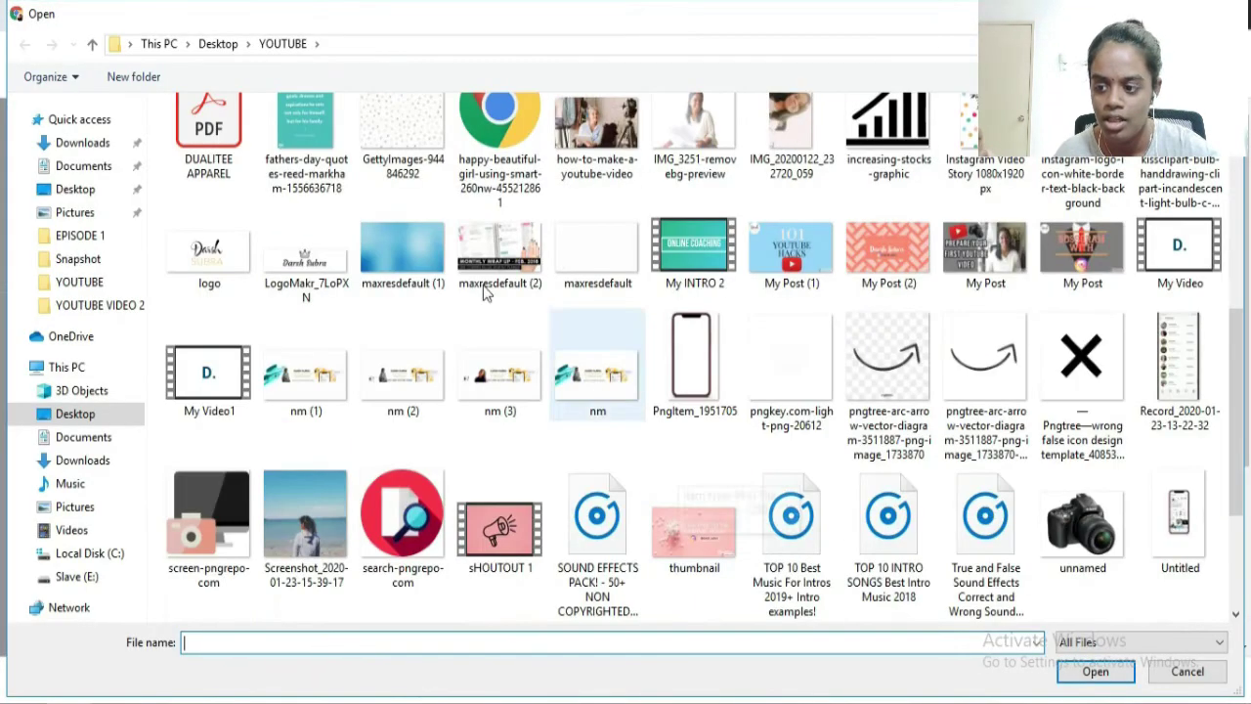
left_click(75, 189)
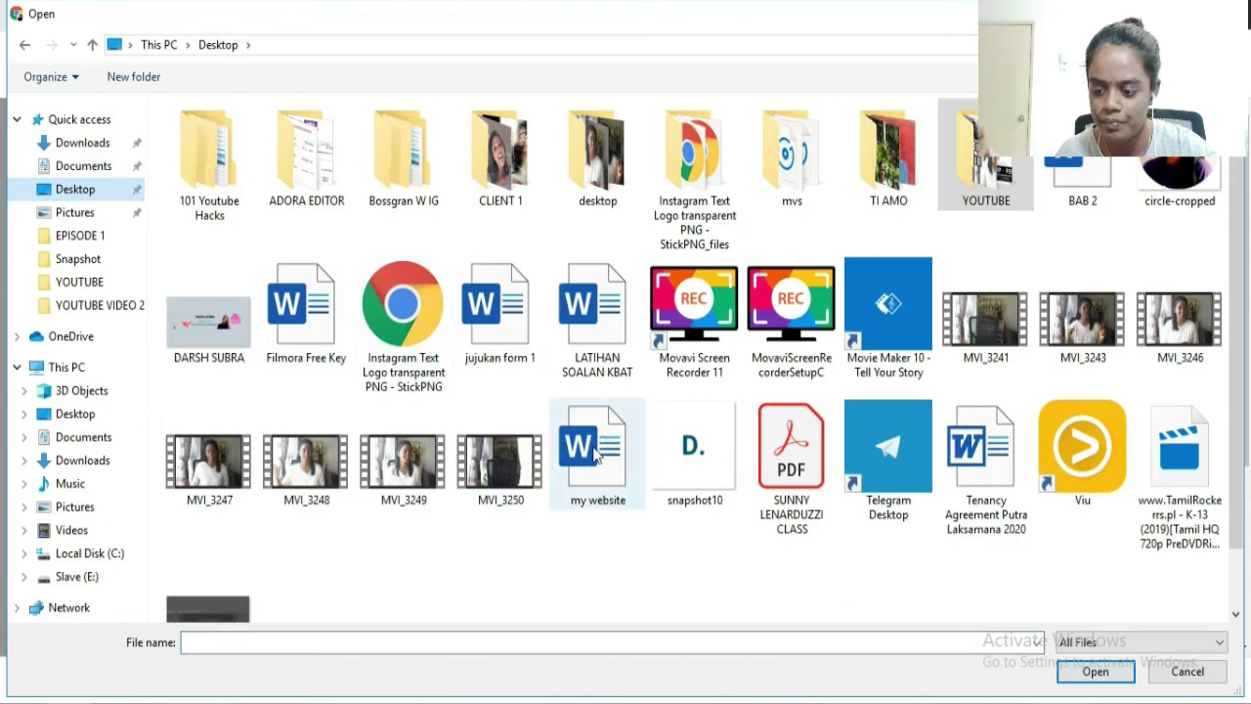
scroll(547, 430, "down", 3)
scroll(314, 547, "up", 1)
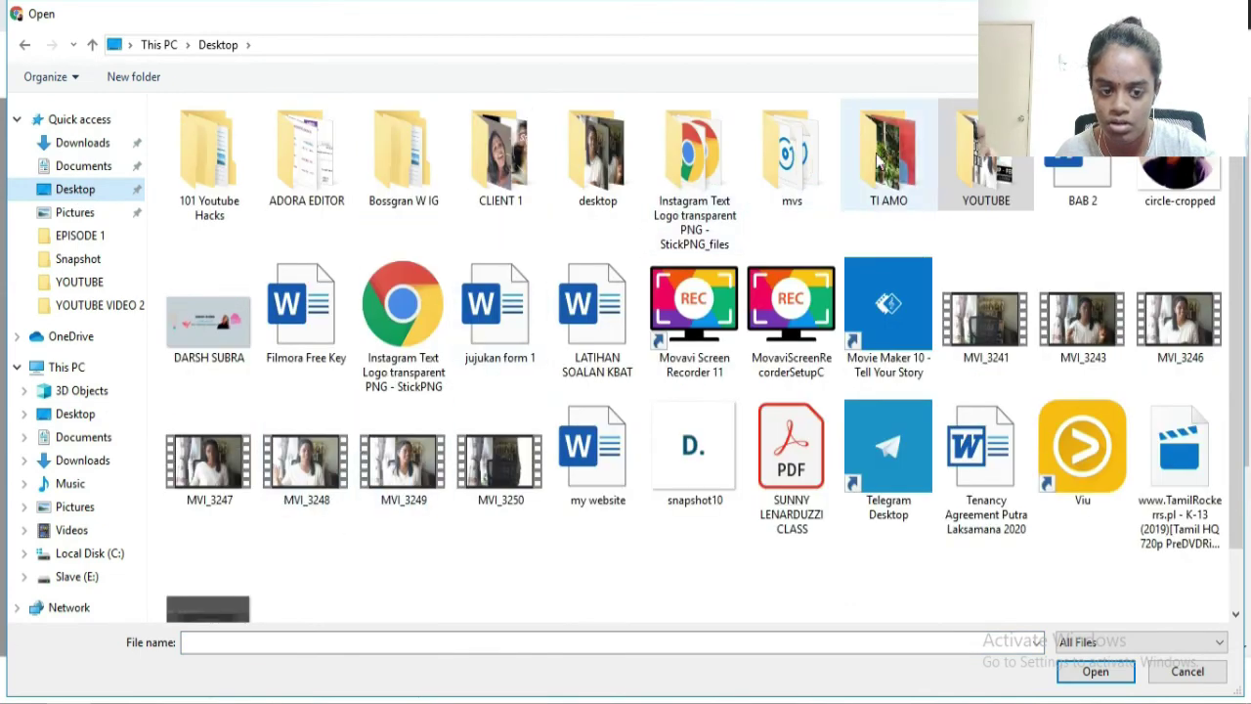
left_click(209, 322)
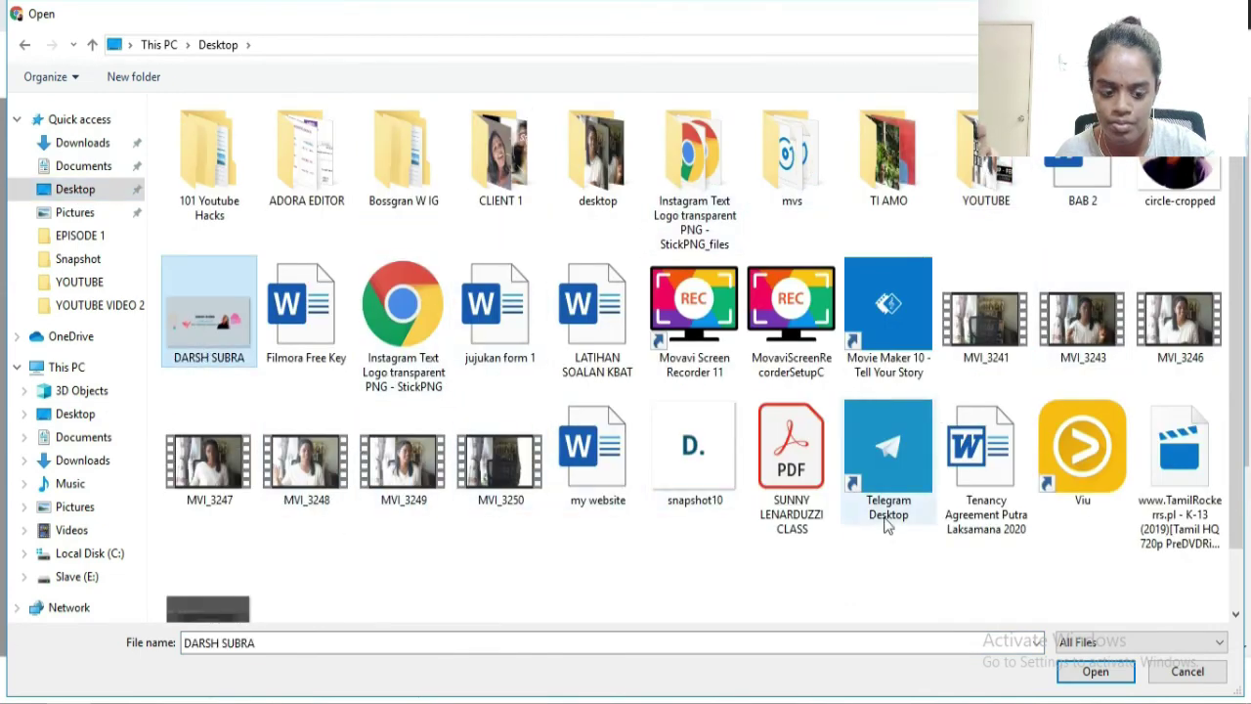
left_click(1095, 671)
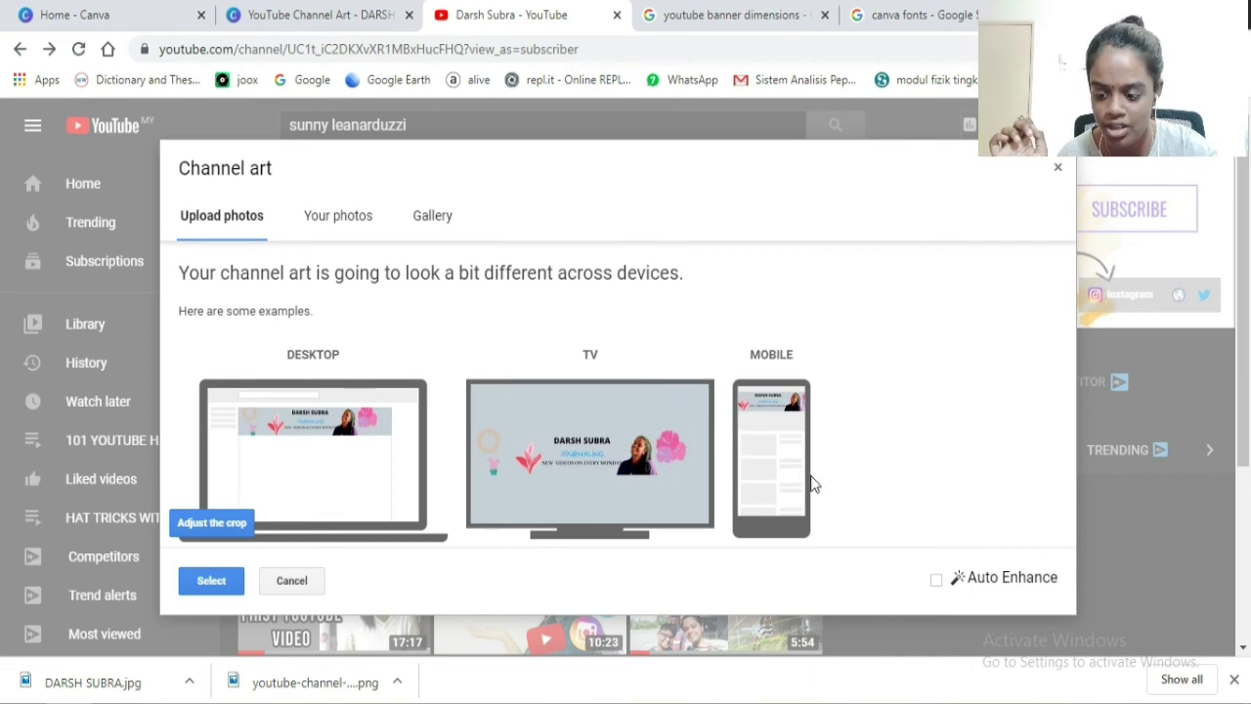
left_click(239, 586)
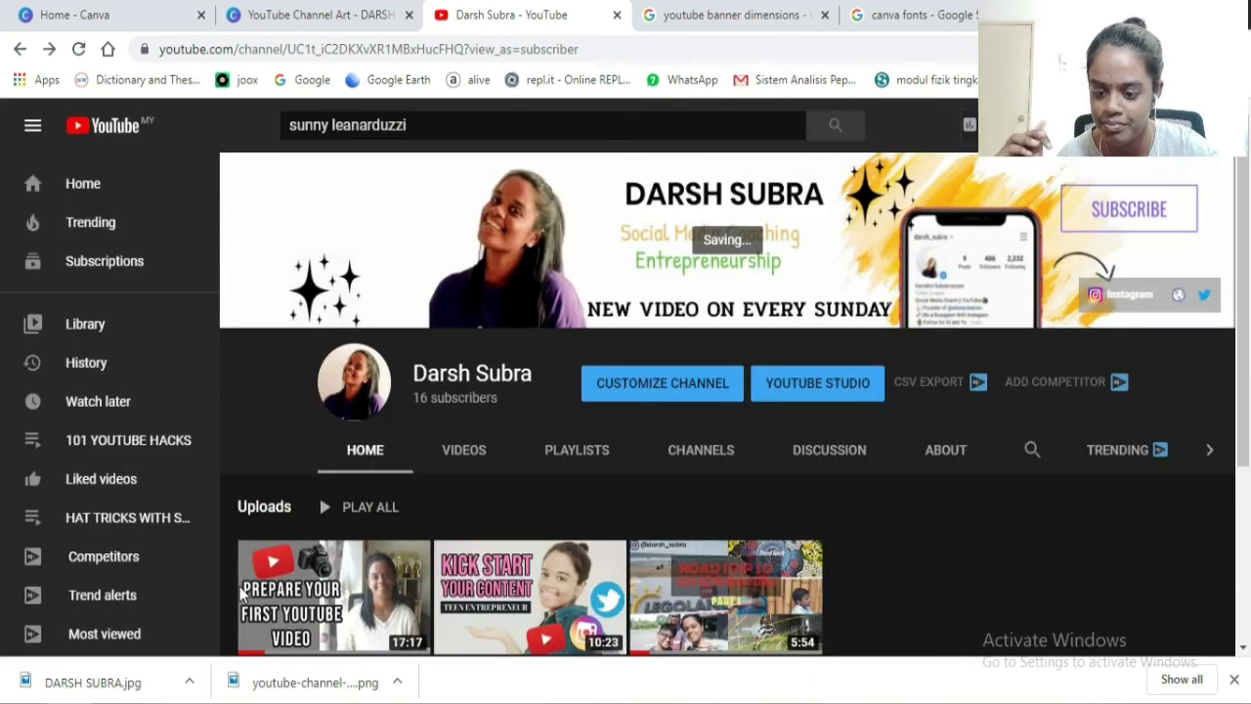